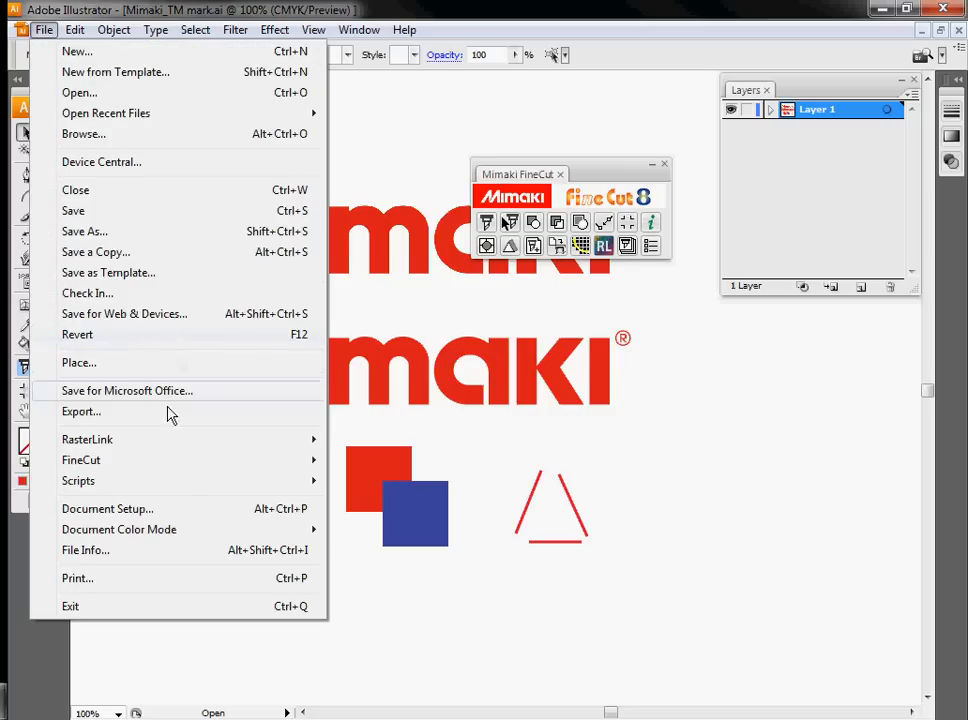
Move the Mimaki FineCut palette directly below the Layers palette.
mouse_move(183, 476)
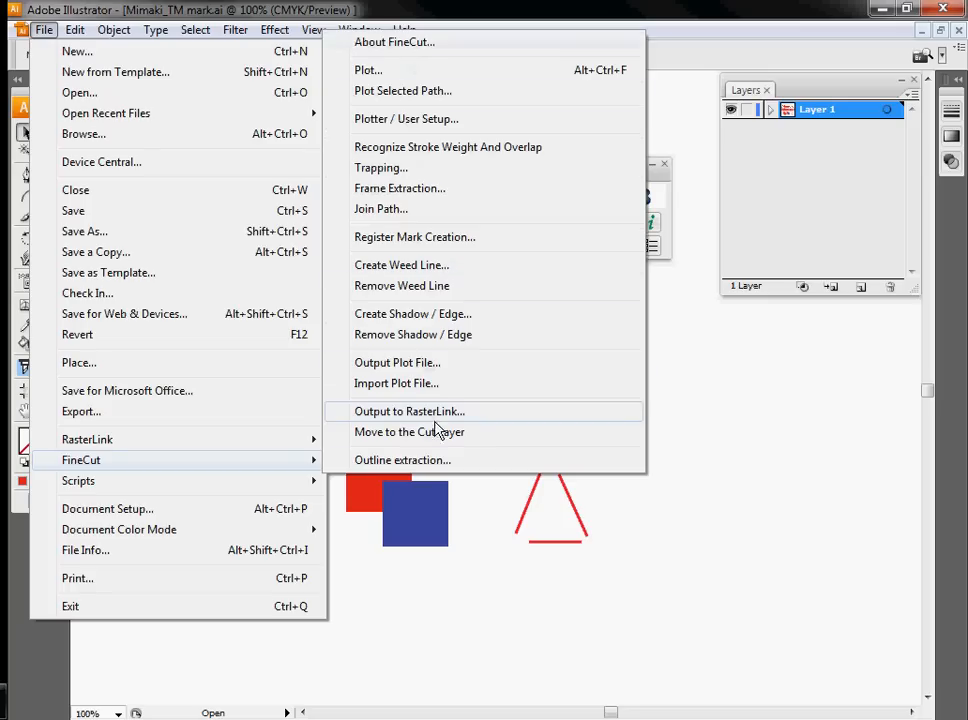
click(715, 441)
drag(630, 181, 869, 296)
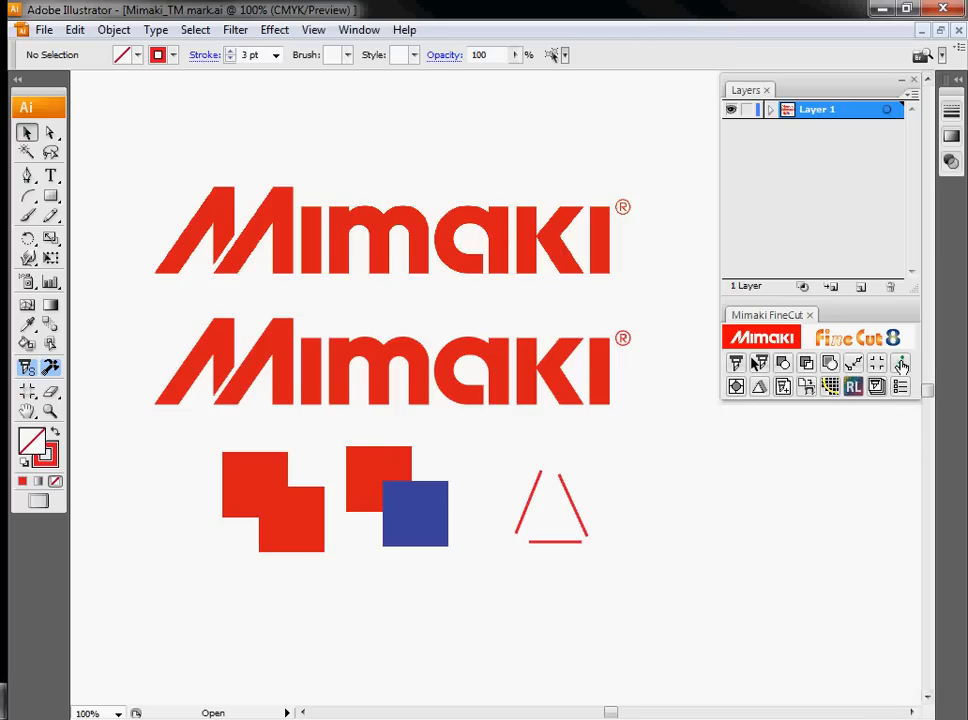
View the About FineCut information and close it.
click(902, 366)
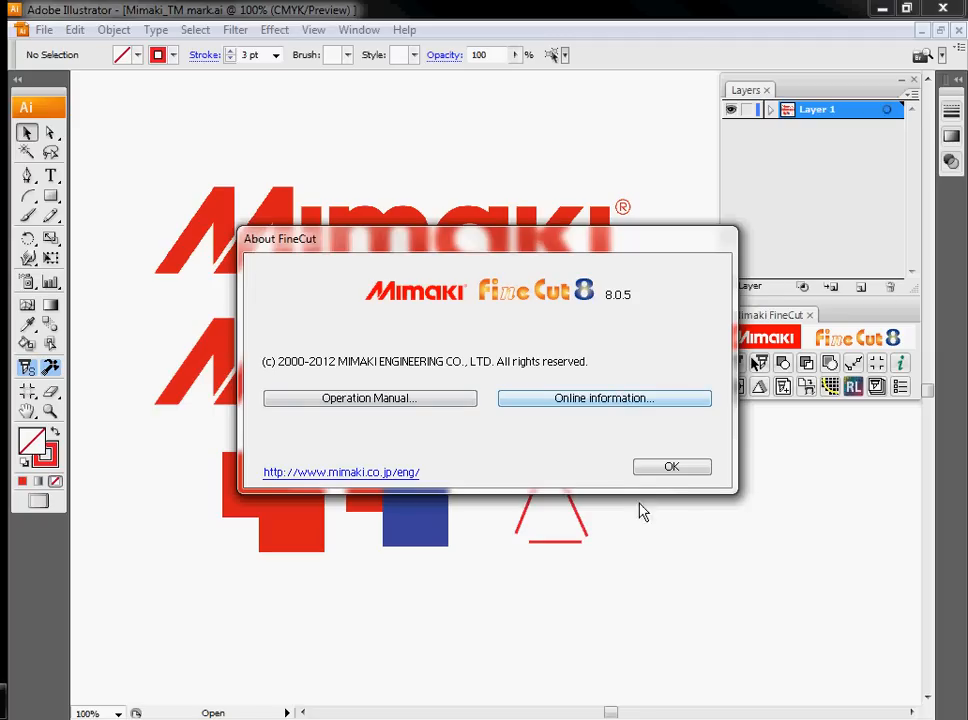
click(672, 468)
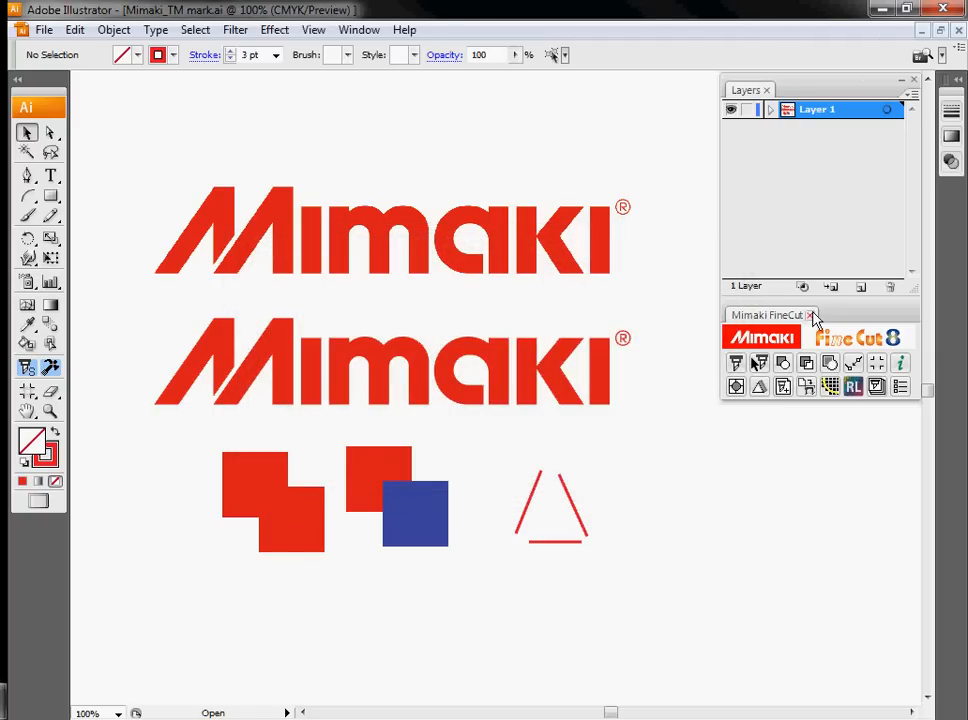
Set the plotter model to CJV30 Series in FineCut's Plotter / User Setup.
click(901, 391)
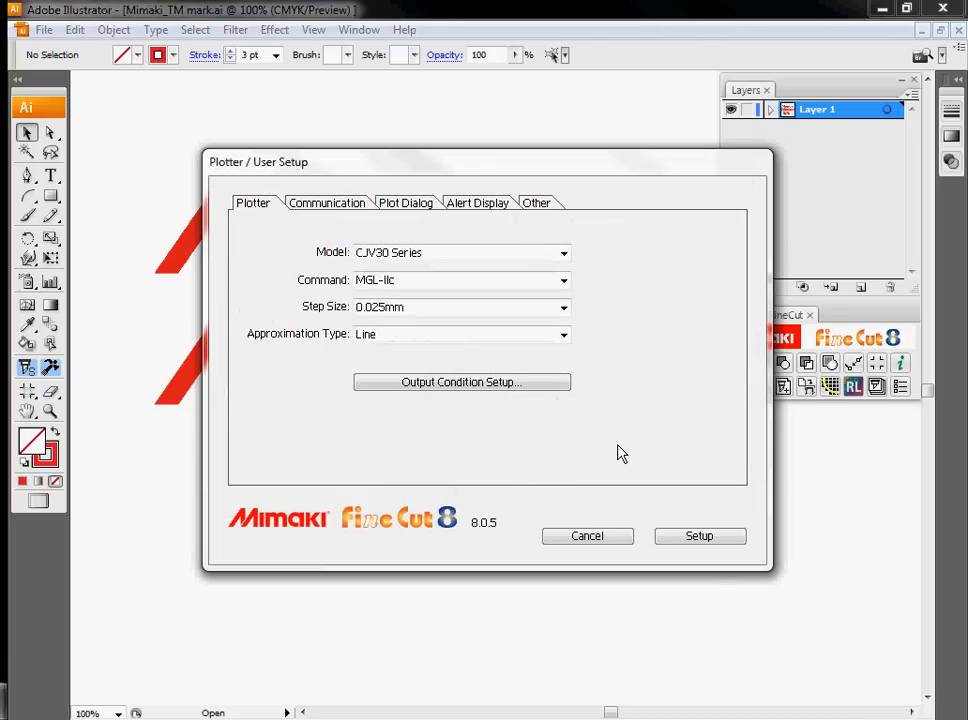
click(564, 253)
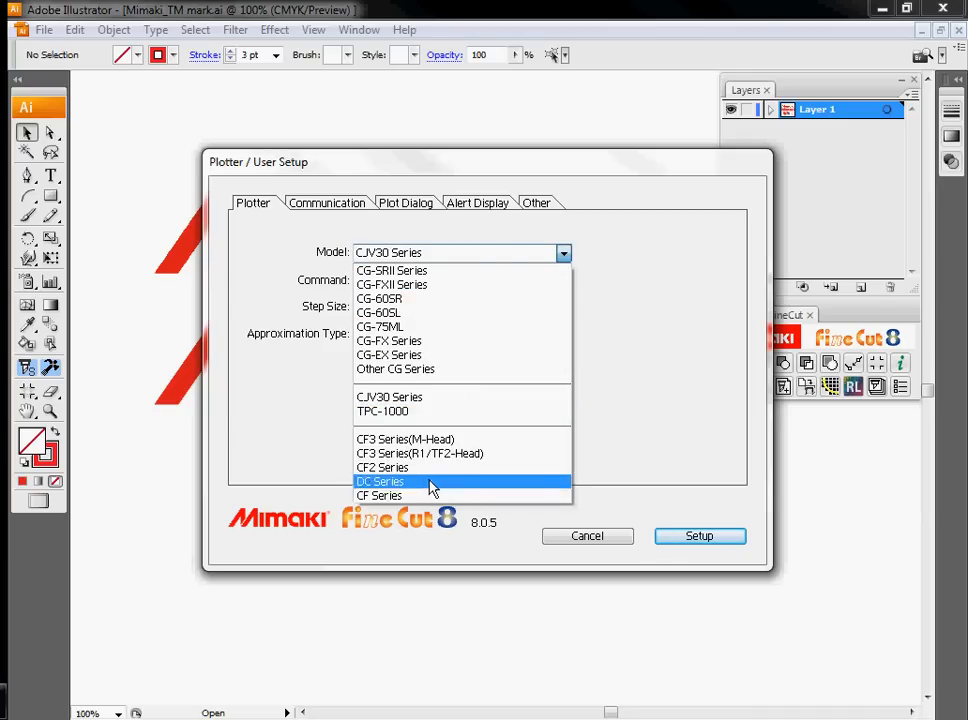
click(434, 399)
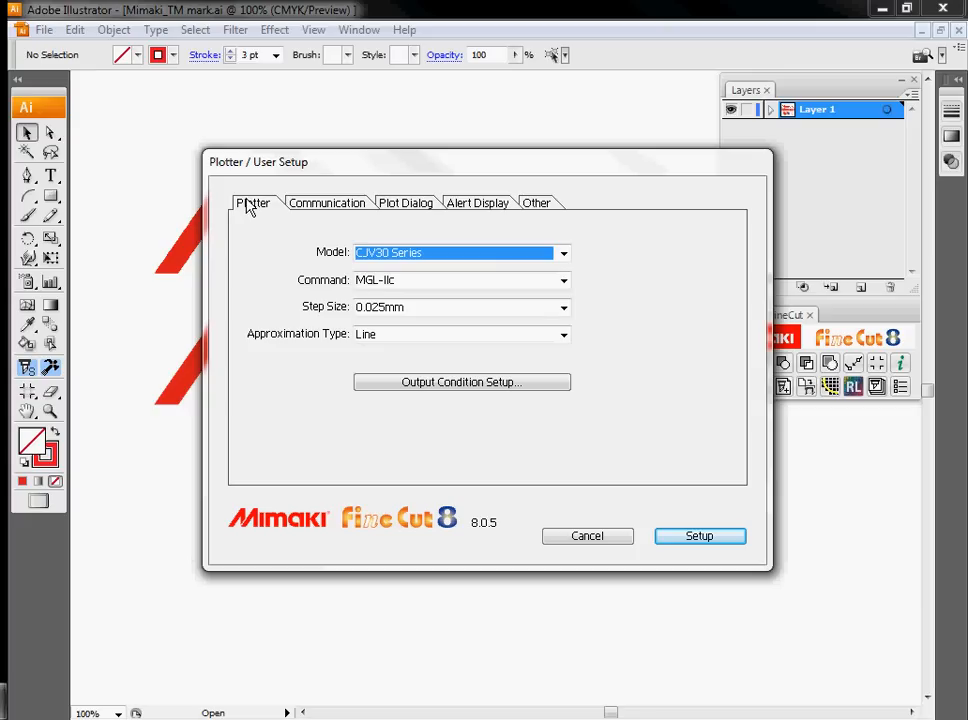
Check the USB port choices for plotter communication and apply the plotter setup.
click(313, 208)
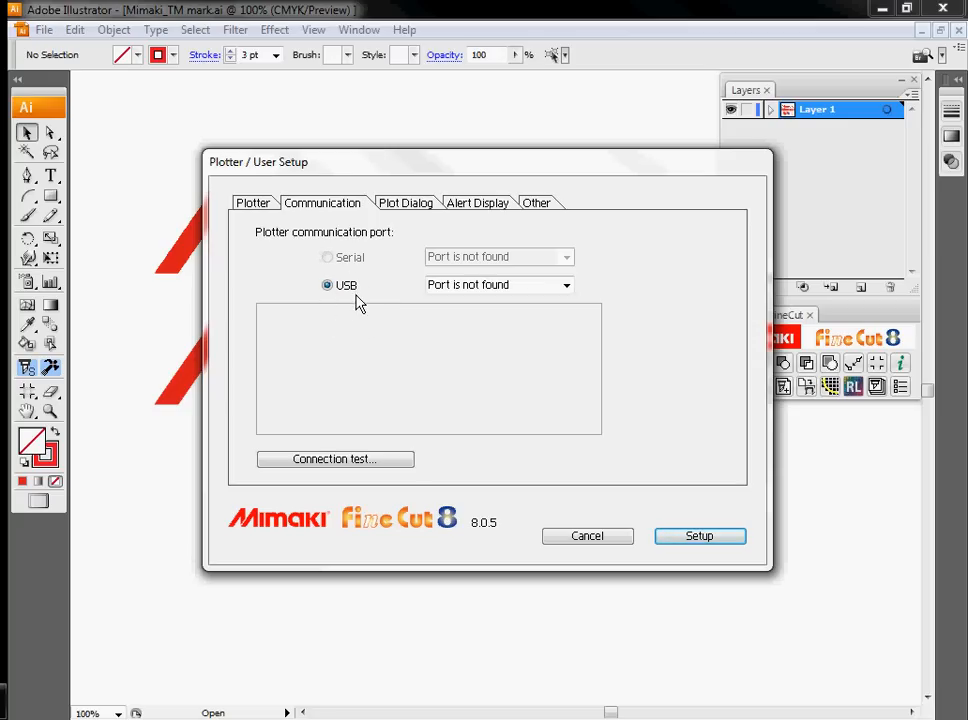
click(485, 290)
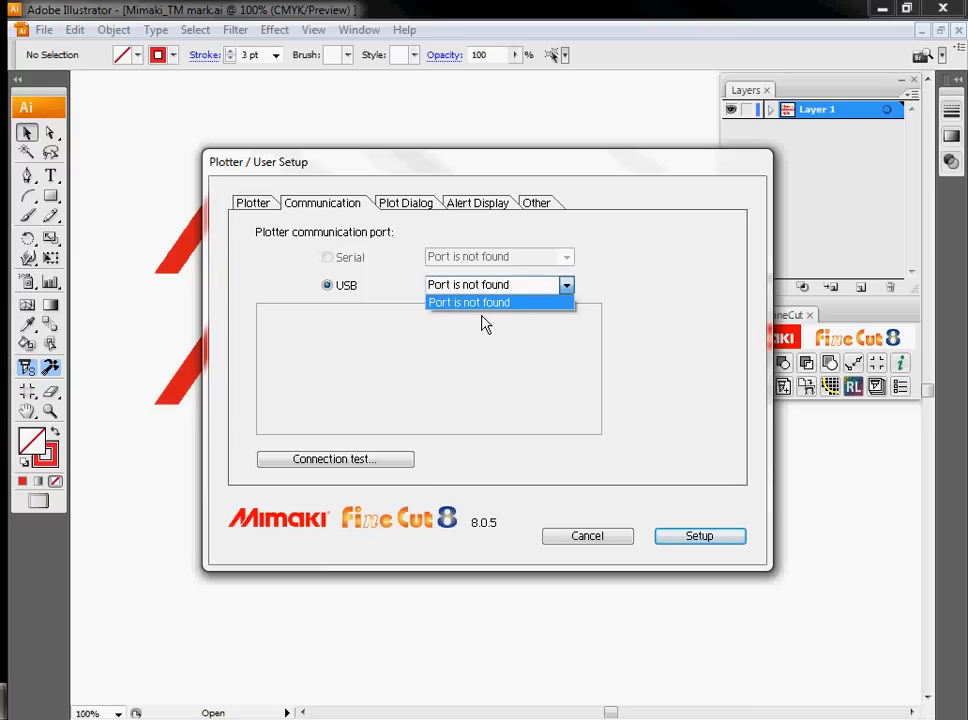
click(482, 317)
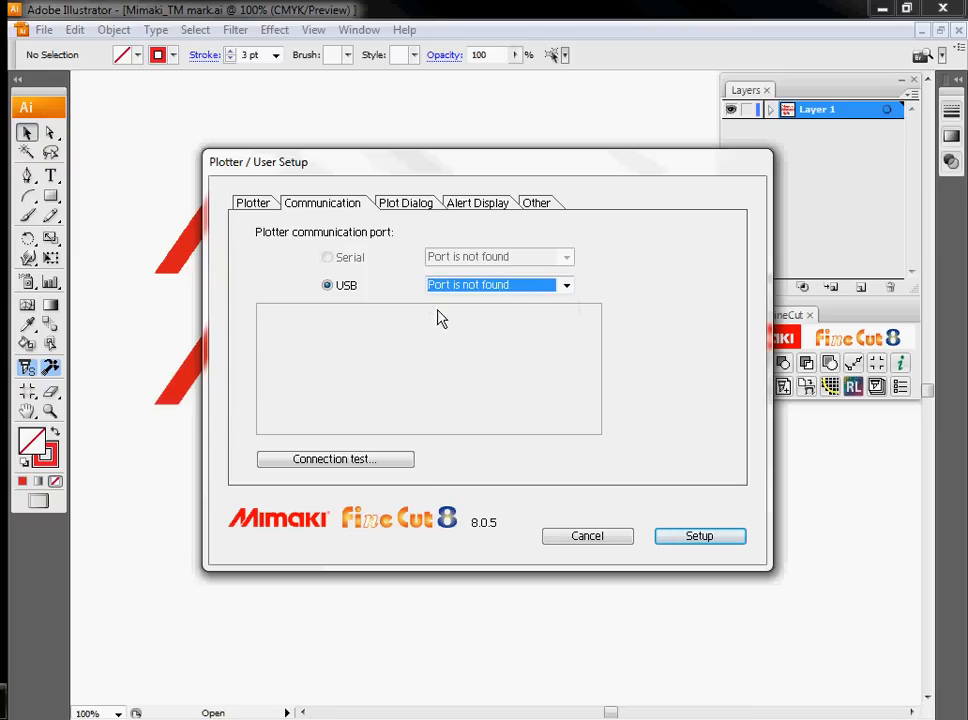
click(514, 289)
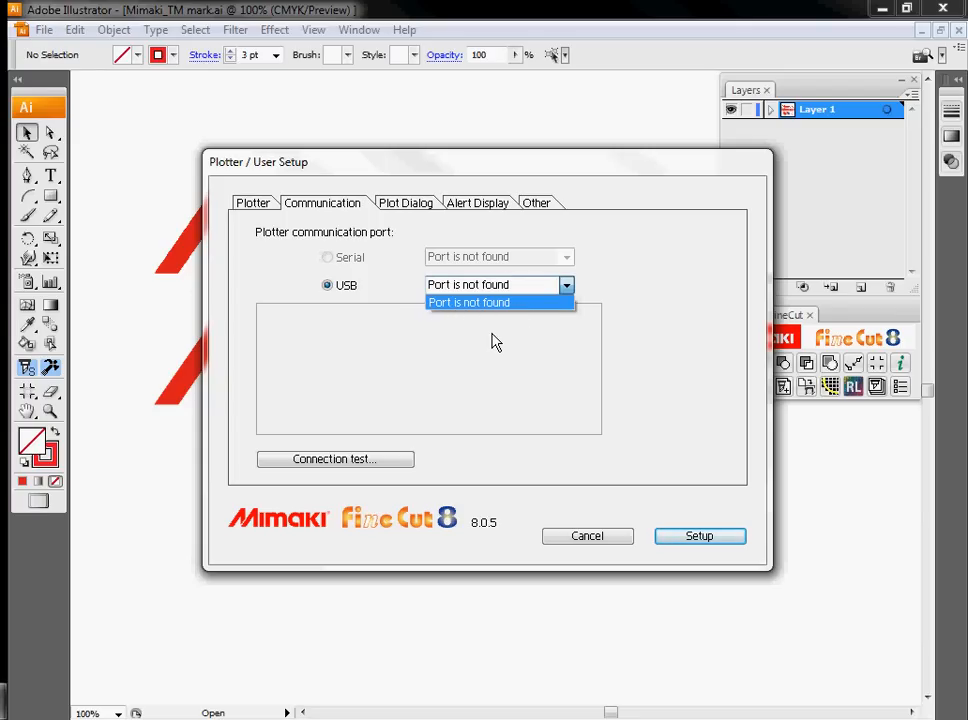
click(495, 339)
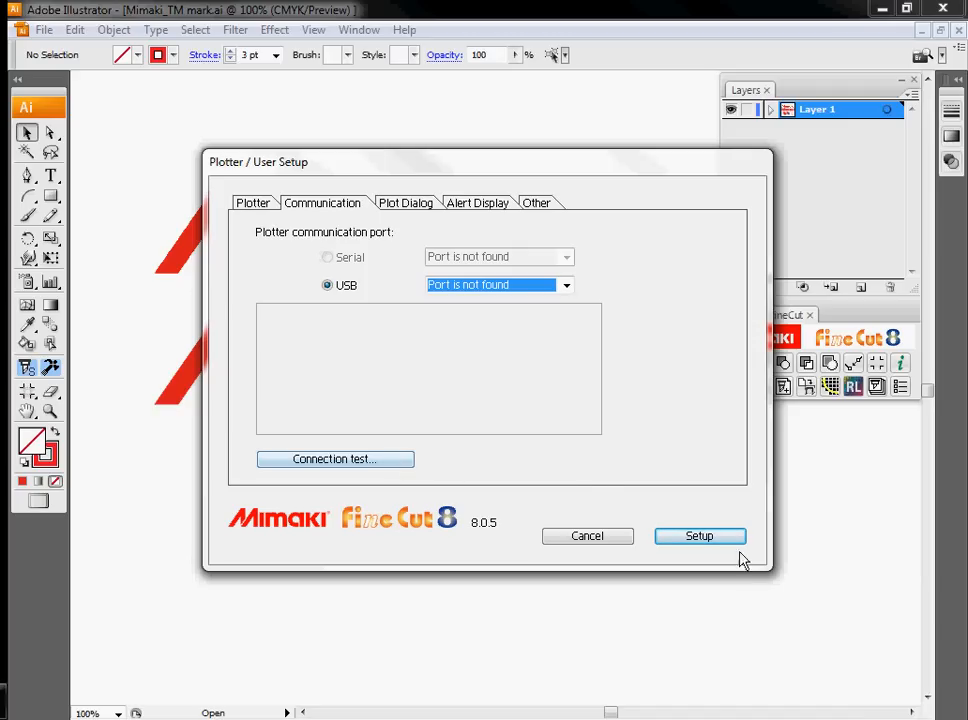
click(265, 205)
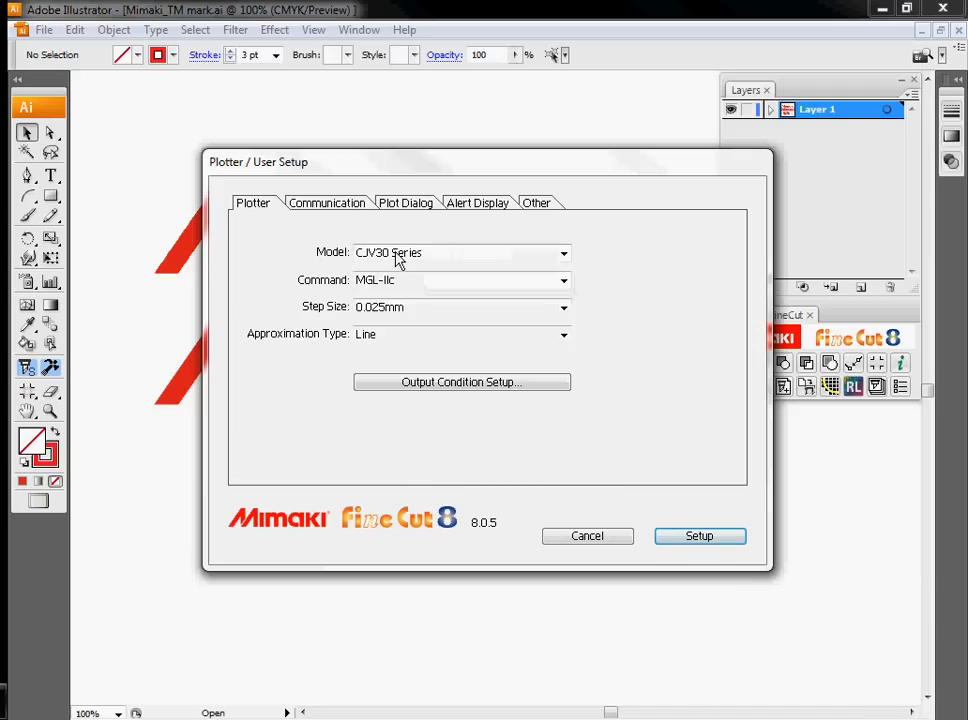
click(336, 205)
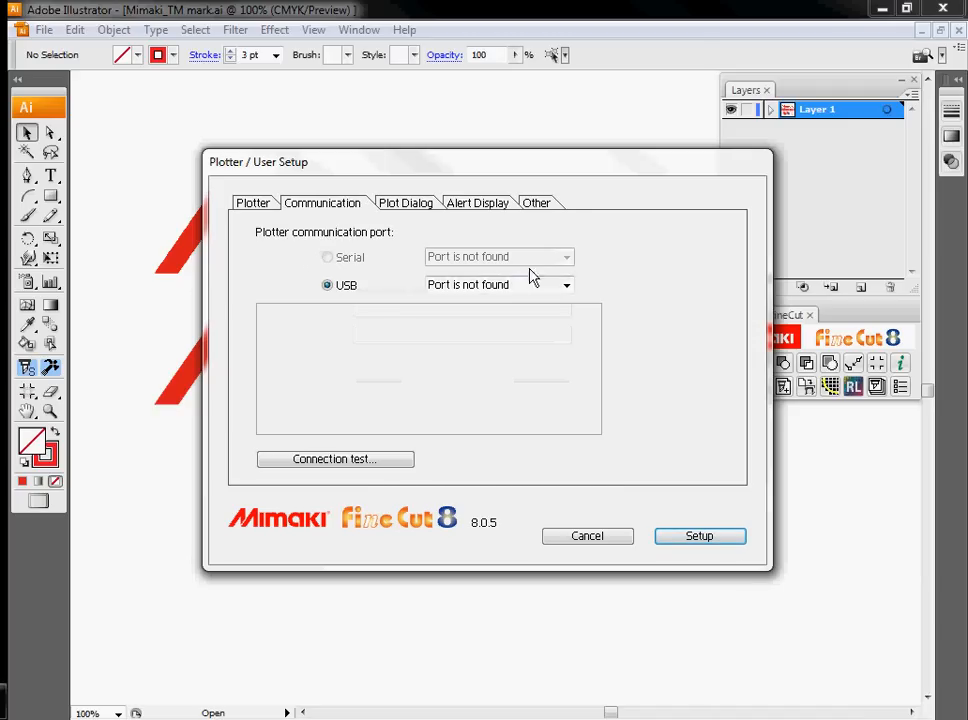
click(739, 538)
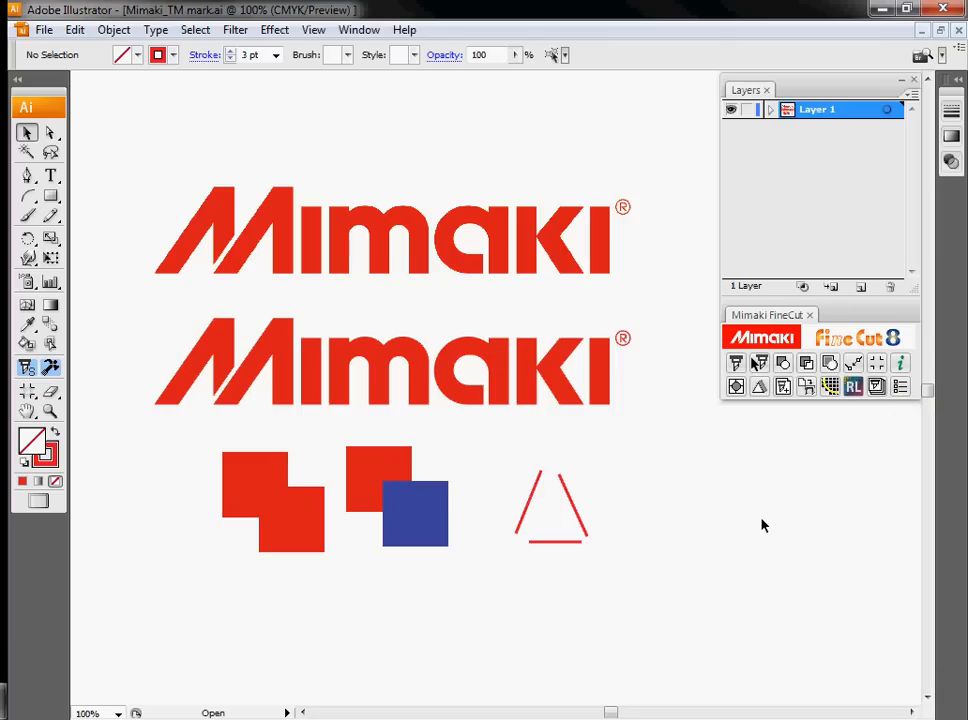
click(312, 355)
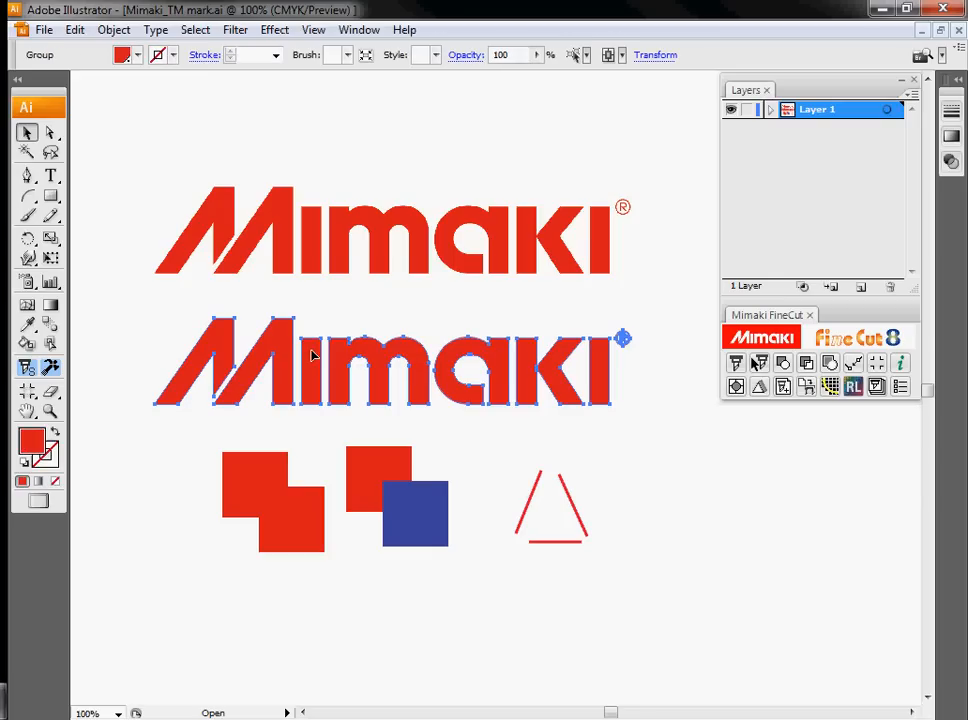
click(270, 463)
click(295, 531)
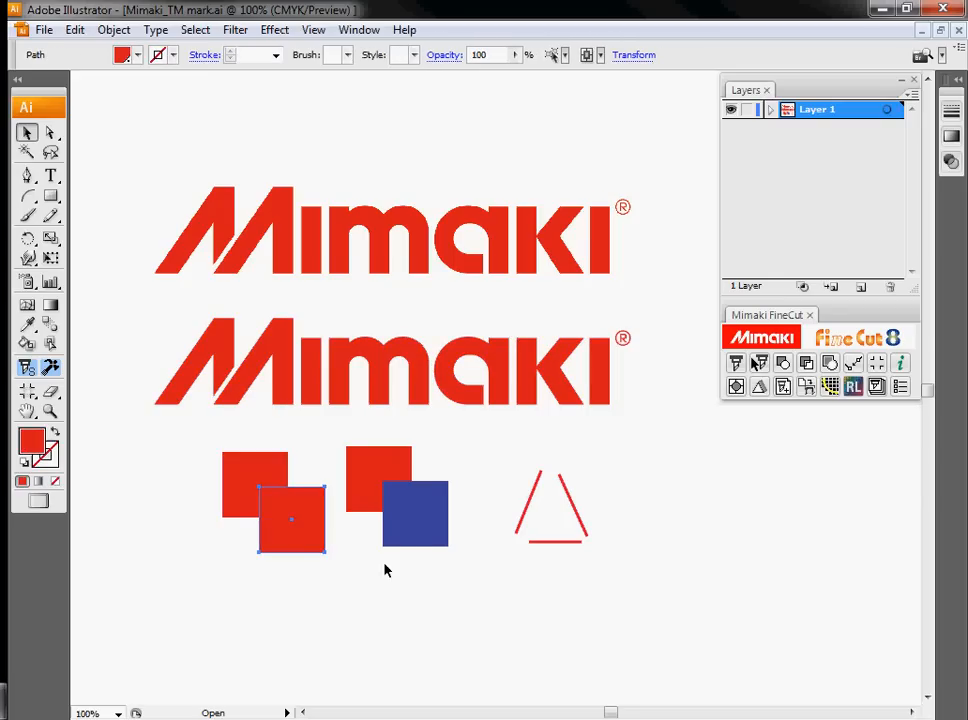
click(718, 502)
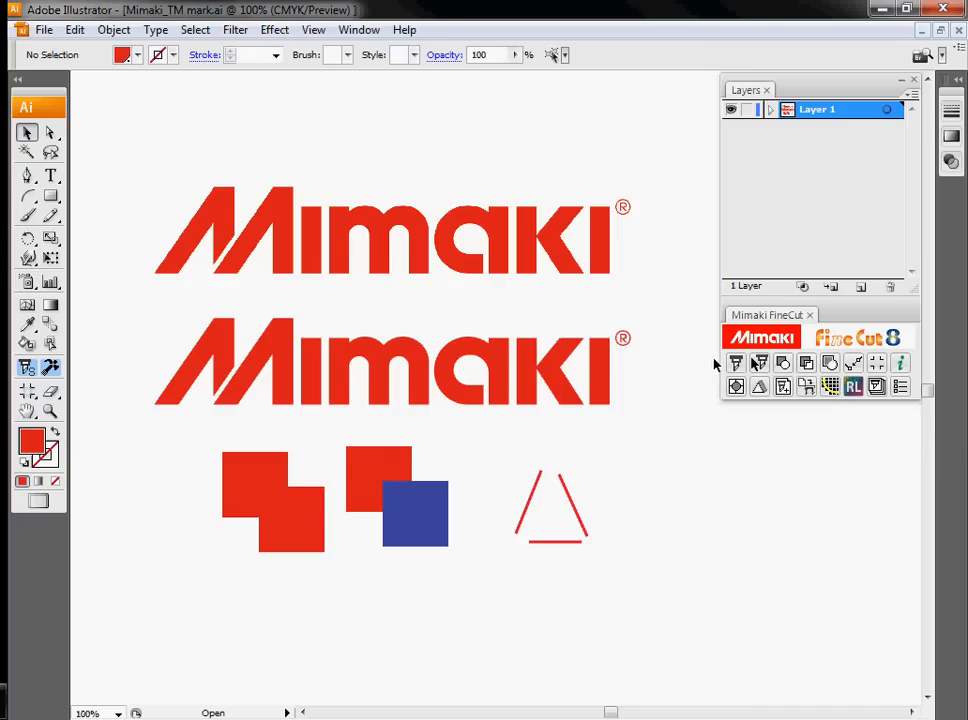
Open FineCut's plot window for only the lower Mimaki logo and fit the preview to the artwork.
click(562, 360)
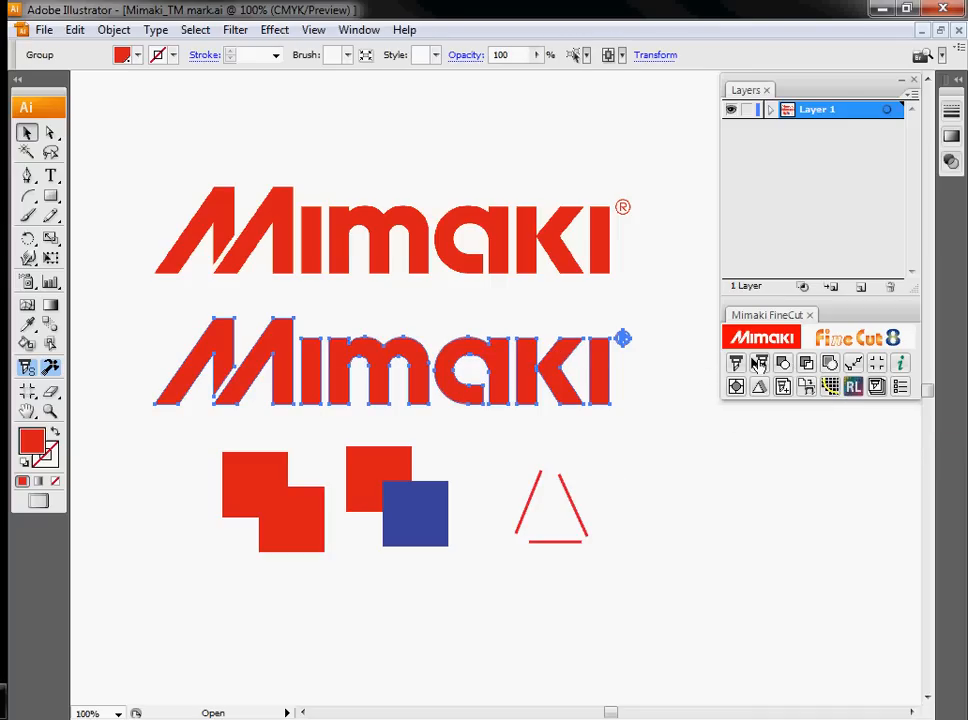
click(759, 364)
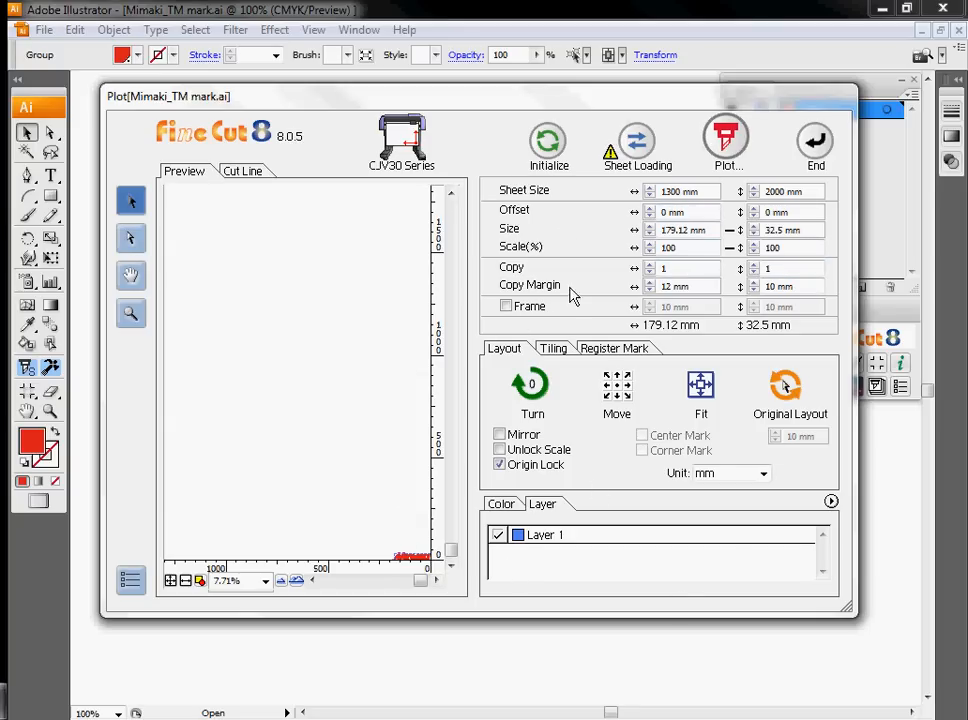
click(200, 582)
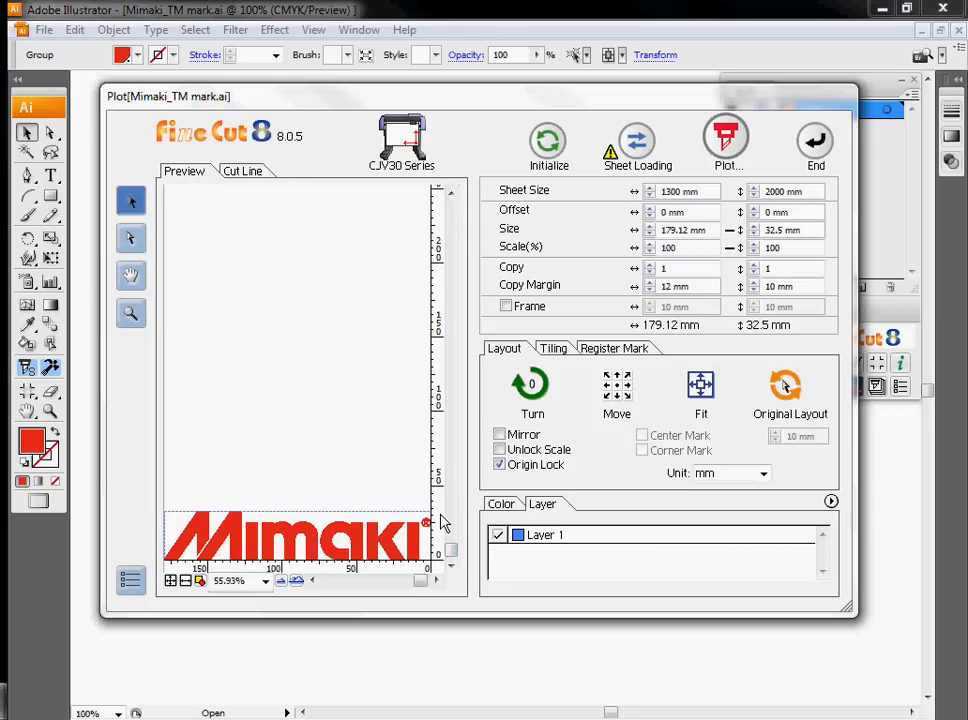
Switch the plot unit to inch and set the logo's horizontal and vertical offsets to 1 in.
click(762, 476)
click(716, 517)
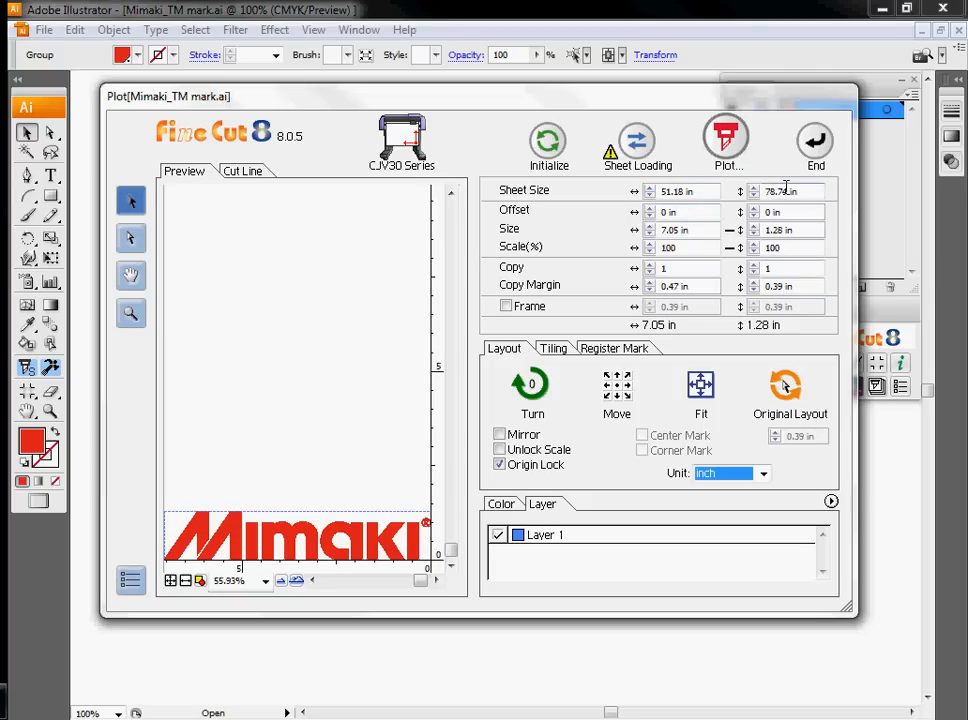
click(649, 208)
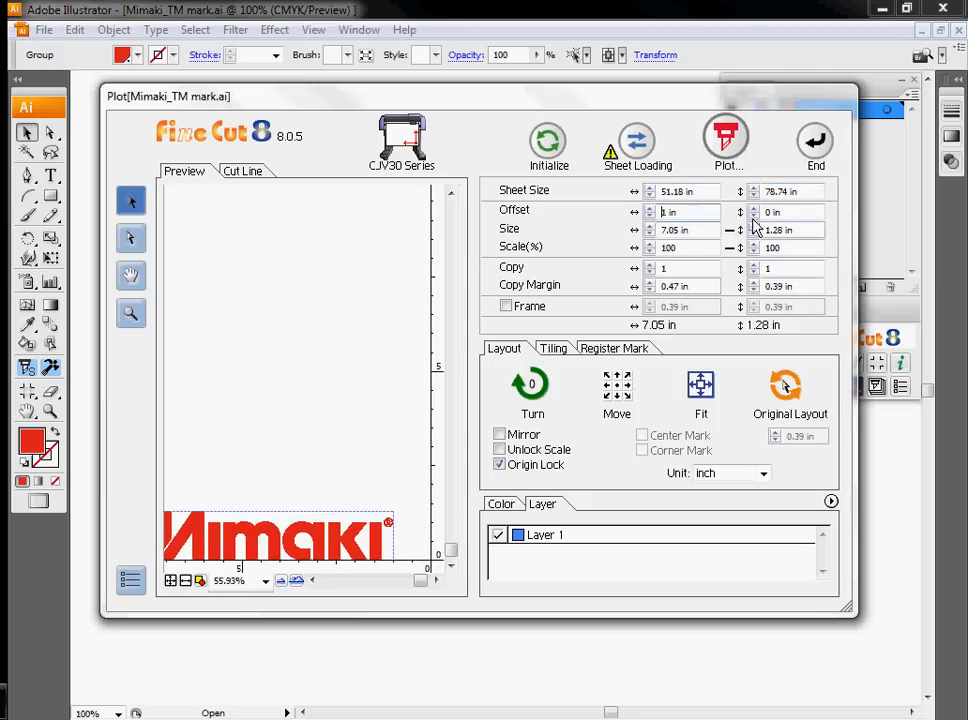
click(753, 209)
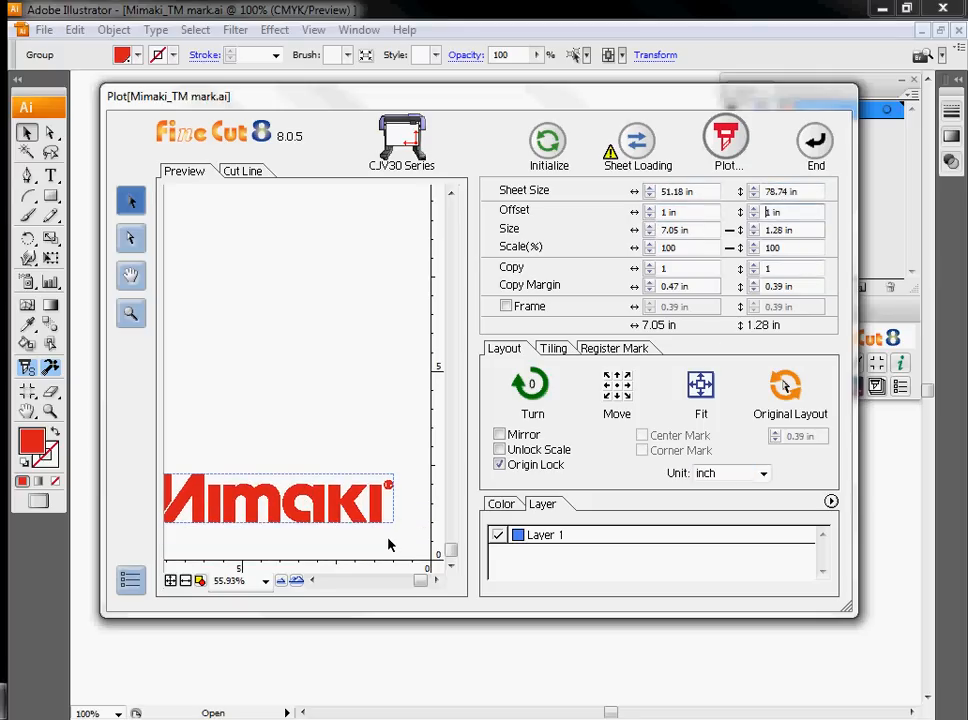
mouse_move(422, 582)
mouse_down()
mouse_move(341, 579)
mouse_move(436, 594)
mouse_up()
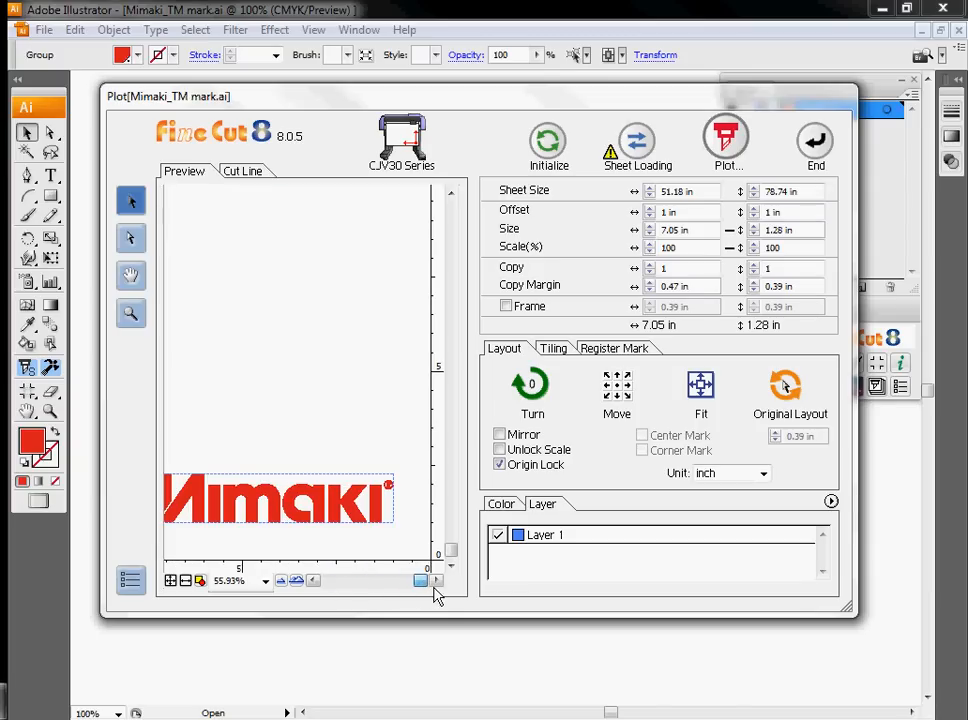
click(266, 582)
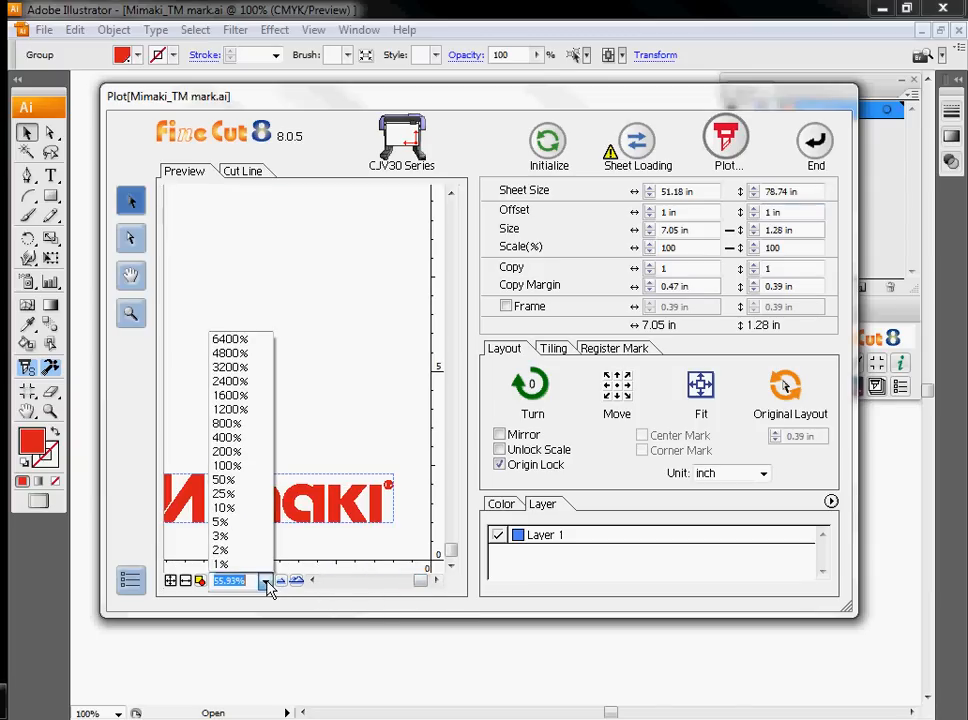
click(236, 489)
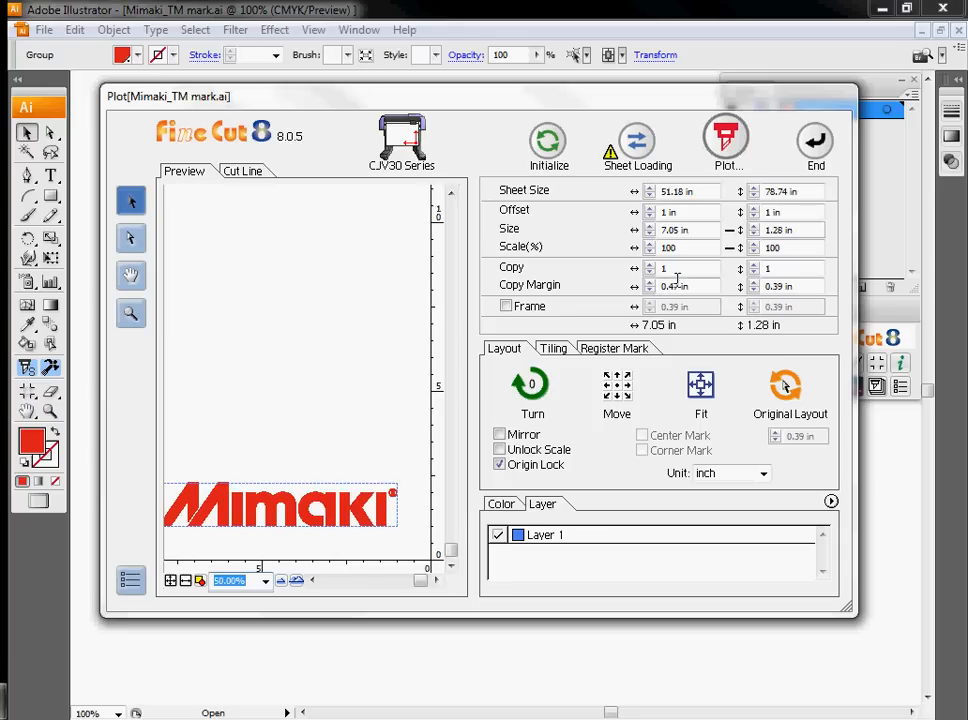
Try two horizontal copies and several vertical copies of the logo, and return both copy counts to 1.
click(648, 266)
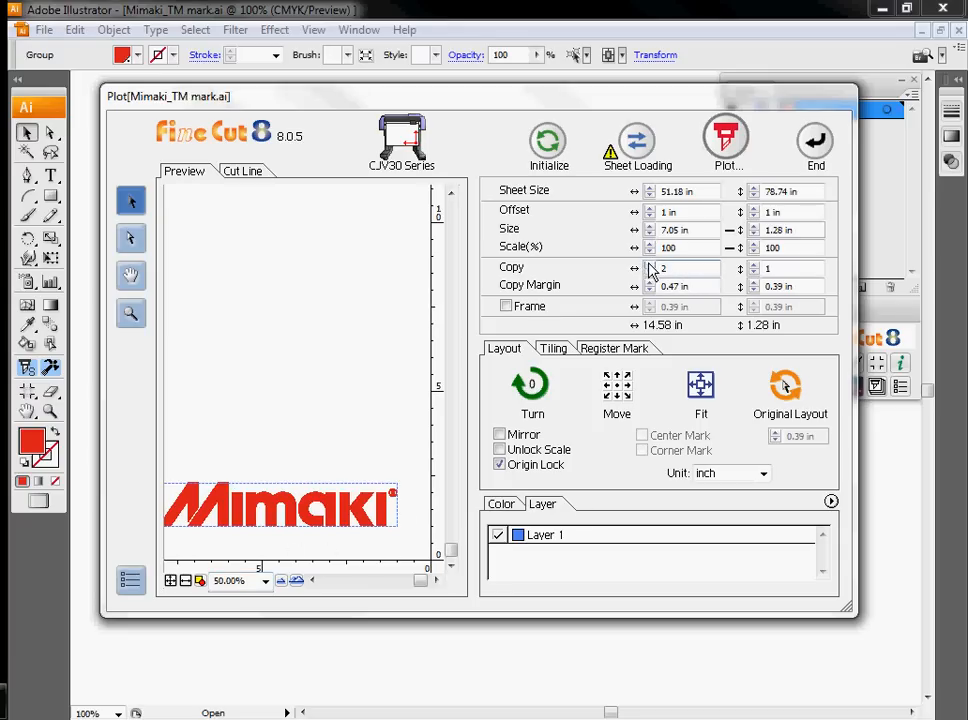
click(753, 265)
click(753, 265)
click(753, 265)
click(753, 265)
click(753, 273)
click(753, 273)
click(753, 273)
click(753, 273)
click(649, 272)
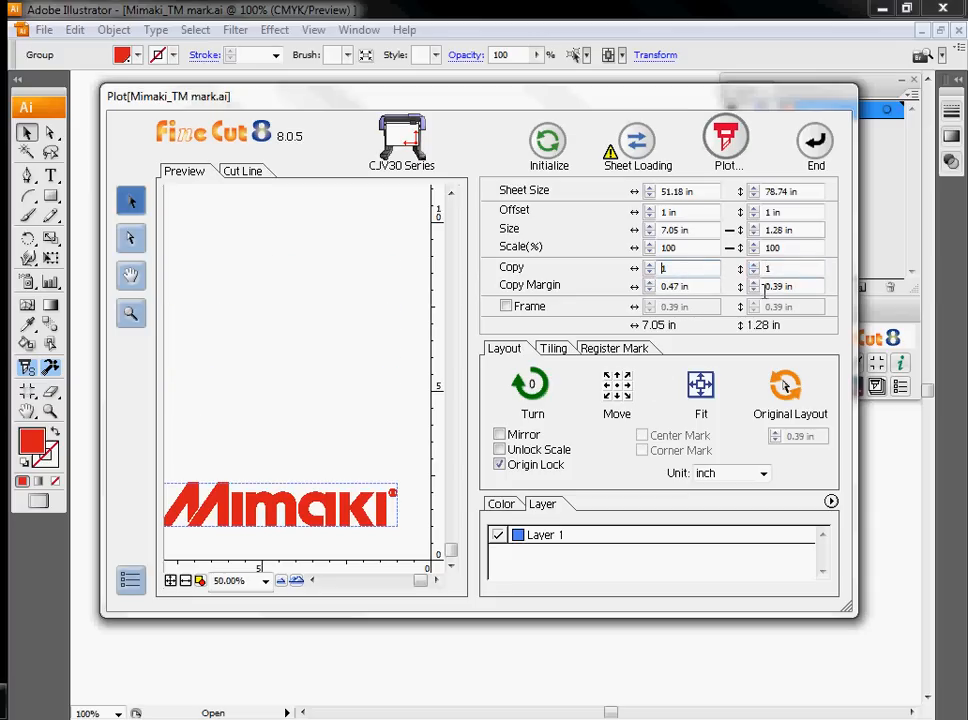
Try rotating the logo through a full turn and mirroring it, and restore its original orientation.
click(533, 386)
click(533, 386)
click(533, 386)
click(533, 386)
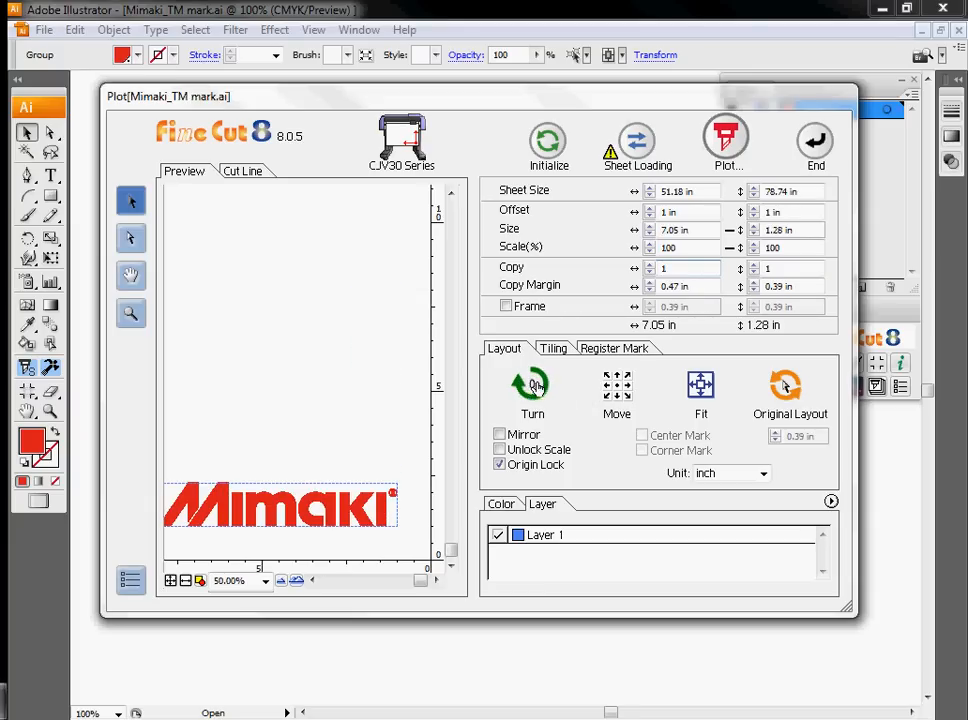
click(500, 436)
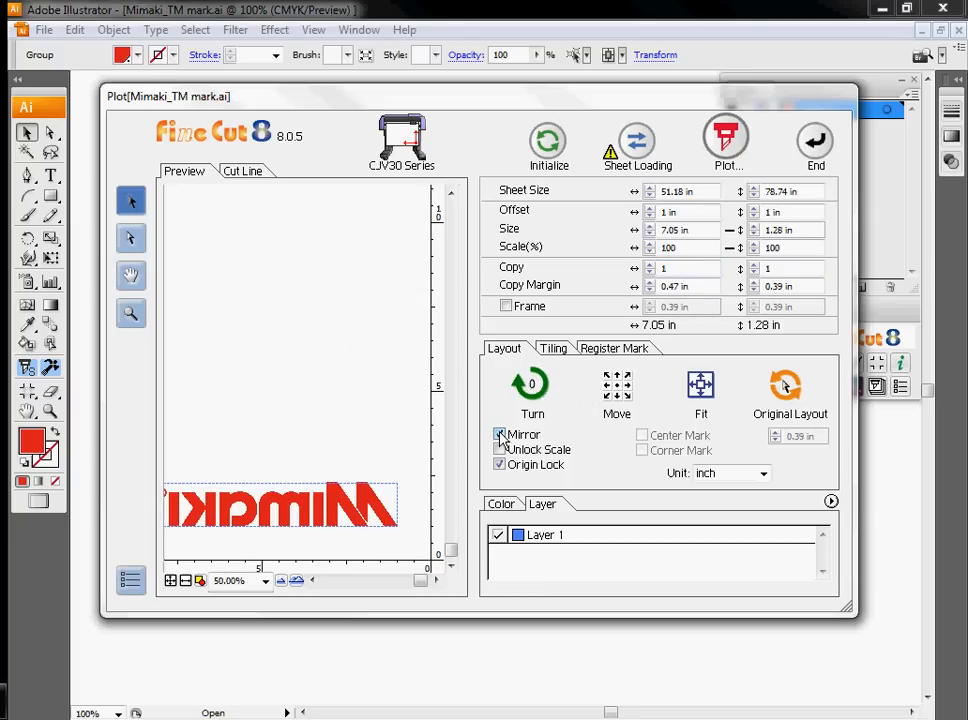
click(500, 436)
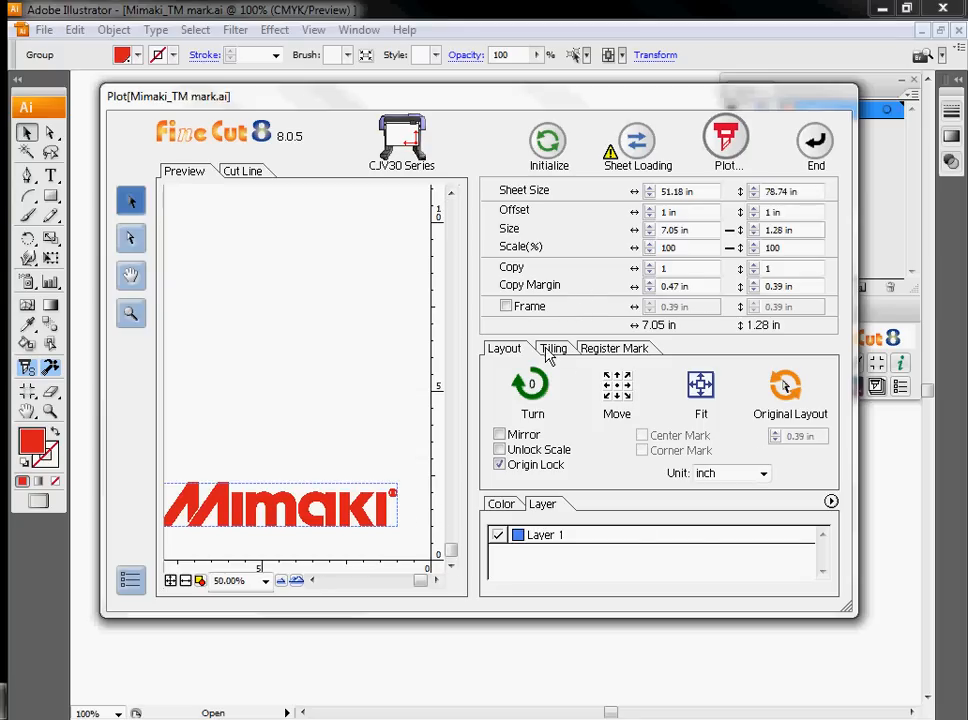
Check the tiling and register mark options of the plot, and open the Plot Out settings.
click(552, 349)
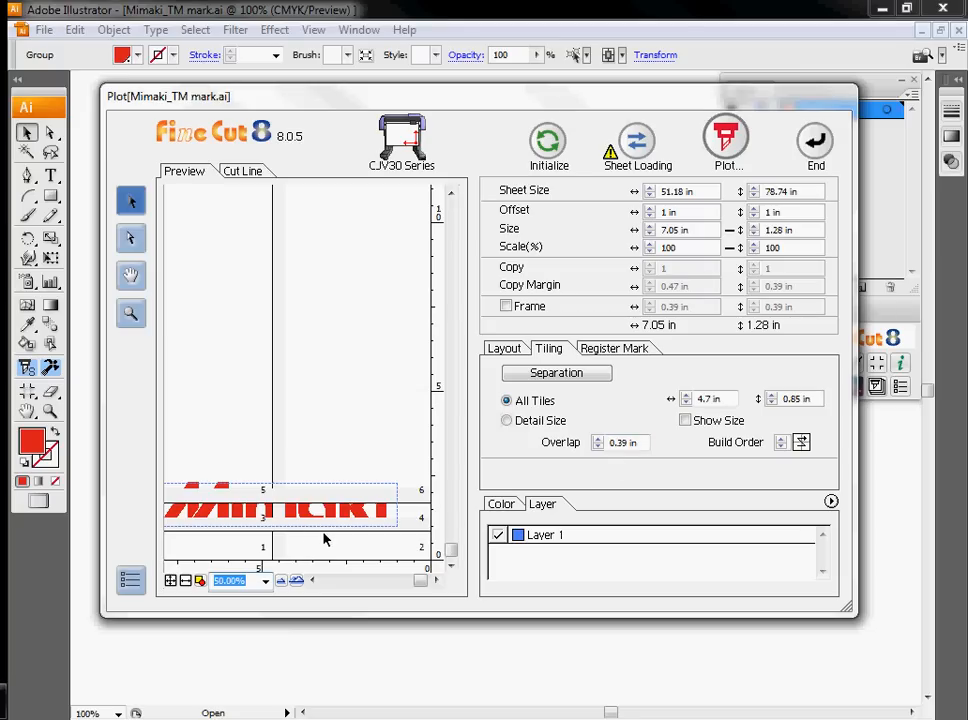
click(628, 351)
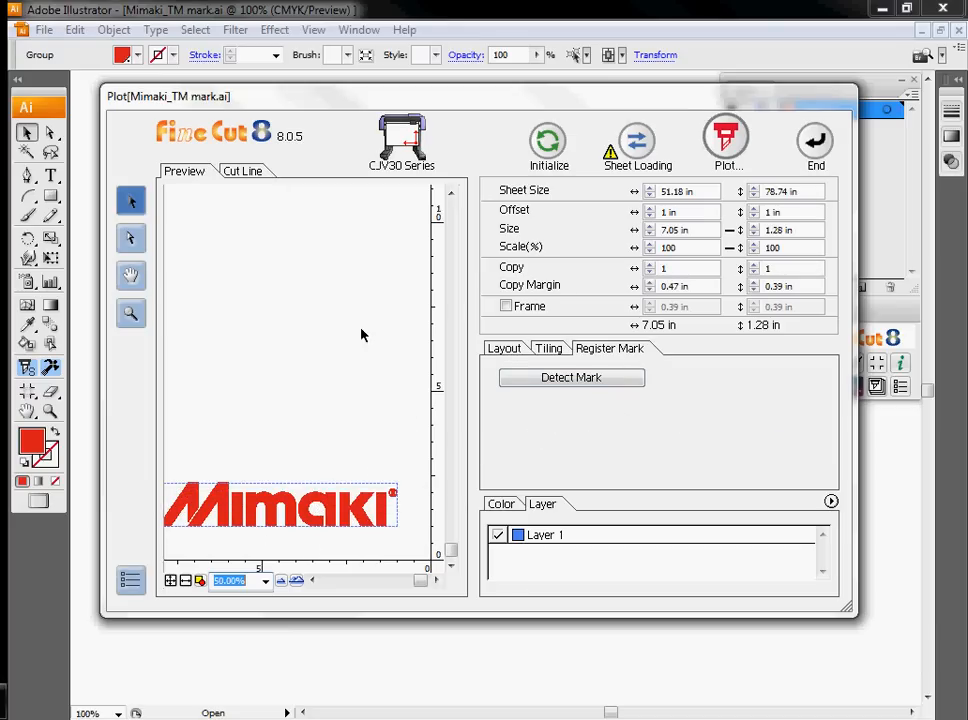
click(729, 142)
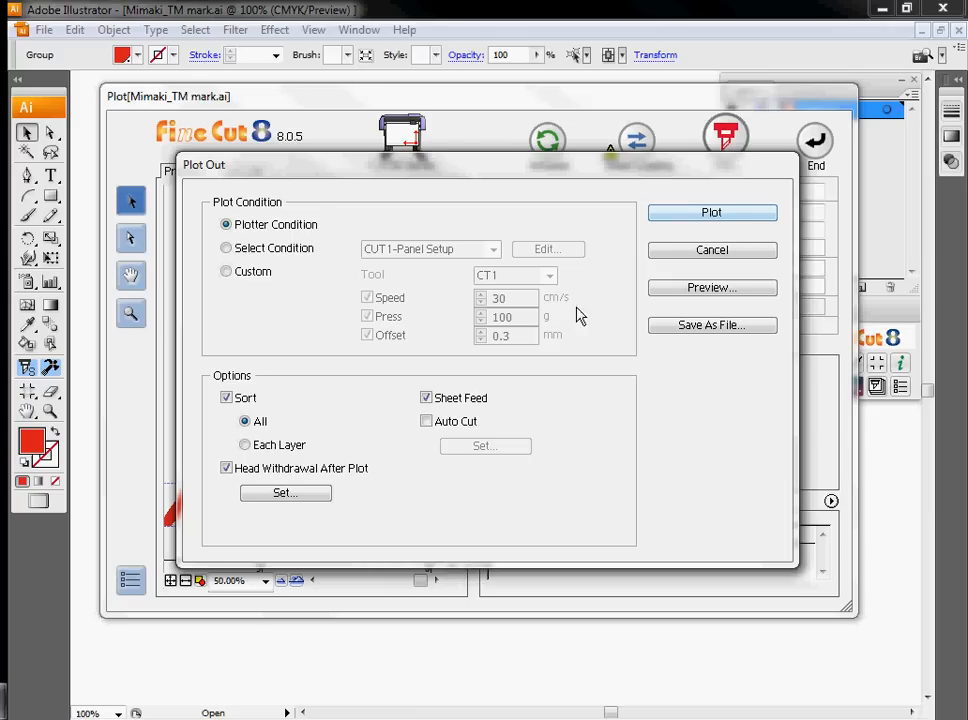
Save the plot data as FCCommand on the Desktop, replacing the existing file, and close the Plot window.
click(709, 326)
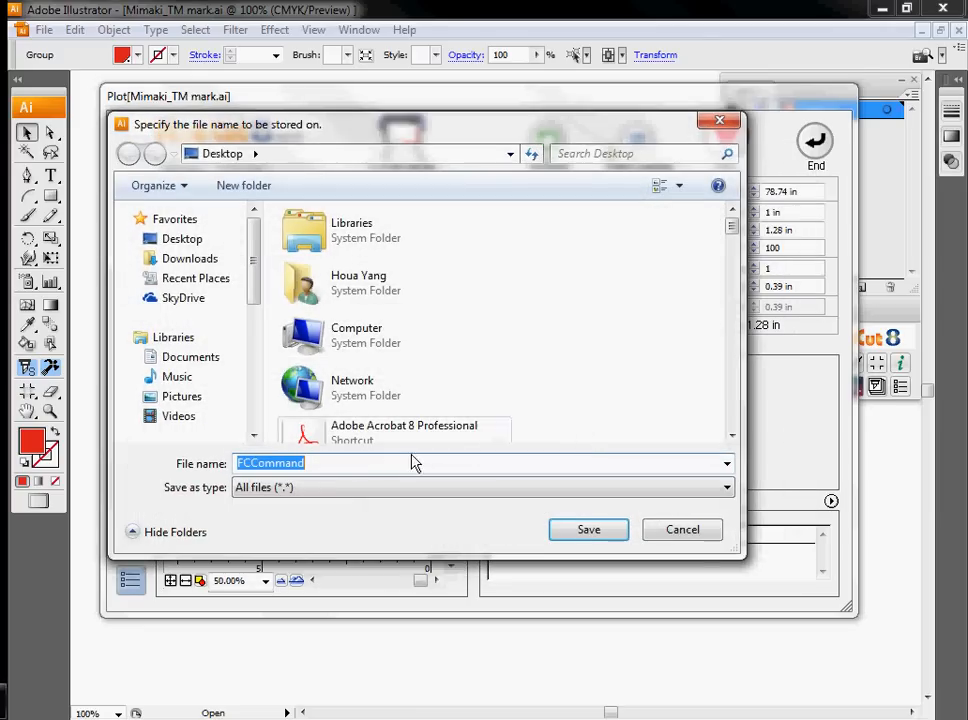
click(168, 245)
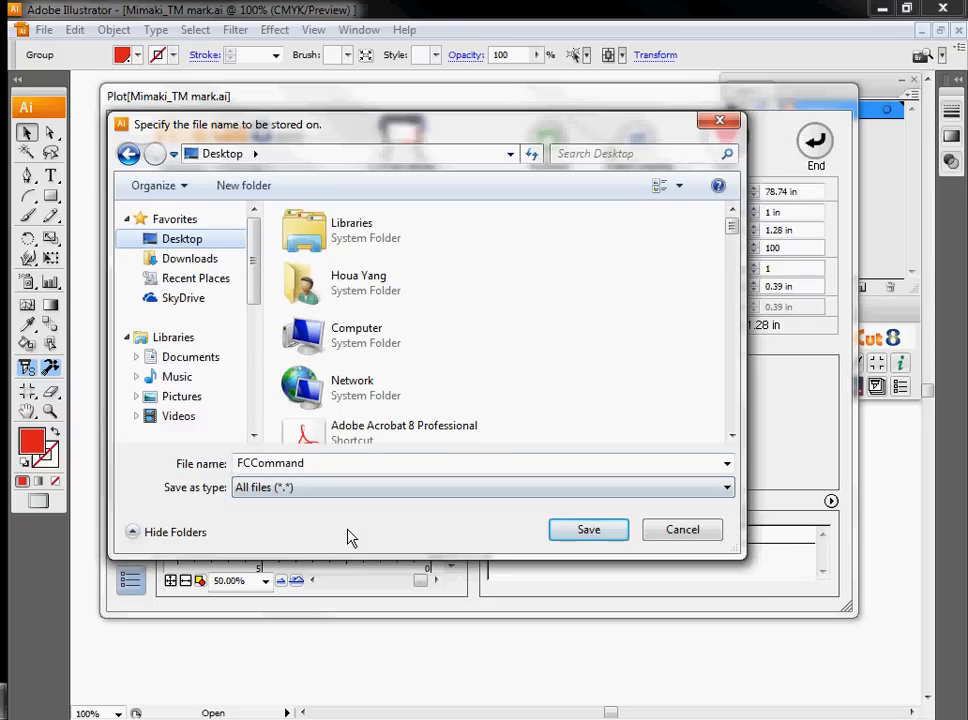
click(584, 537)
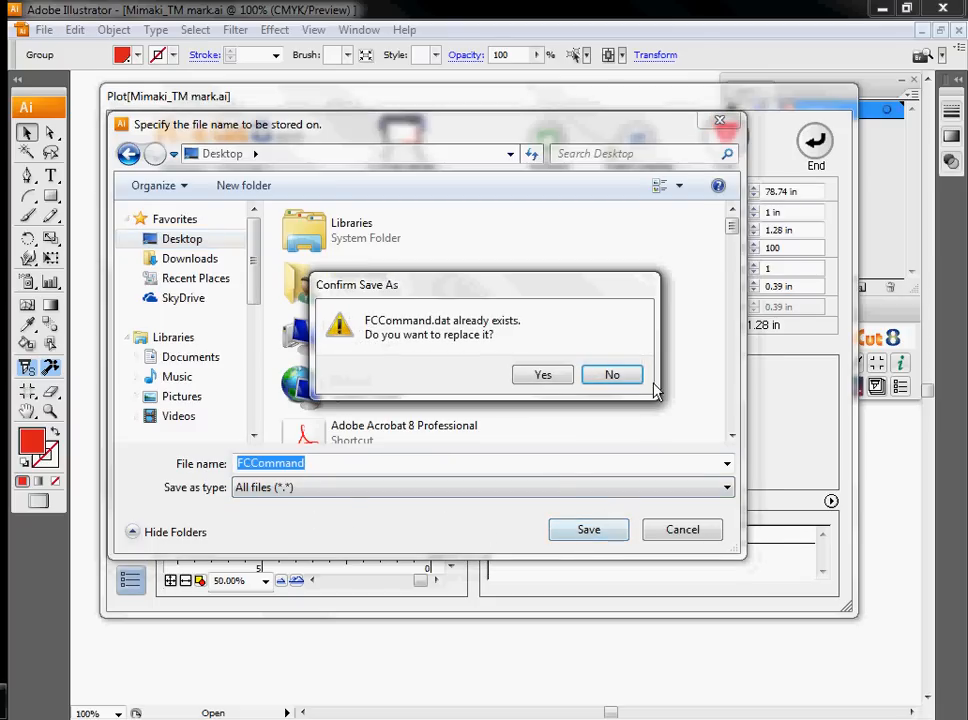
click(555, 379)
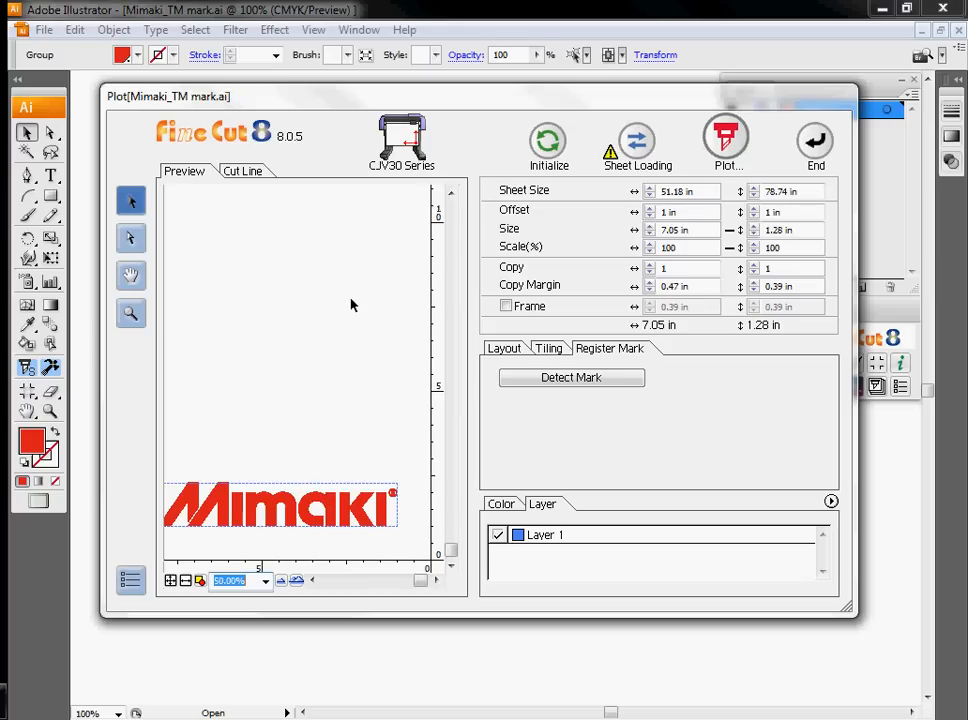
click(817, 145)
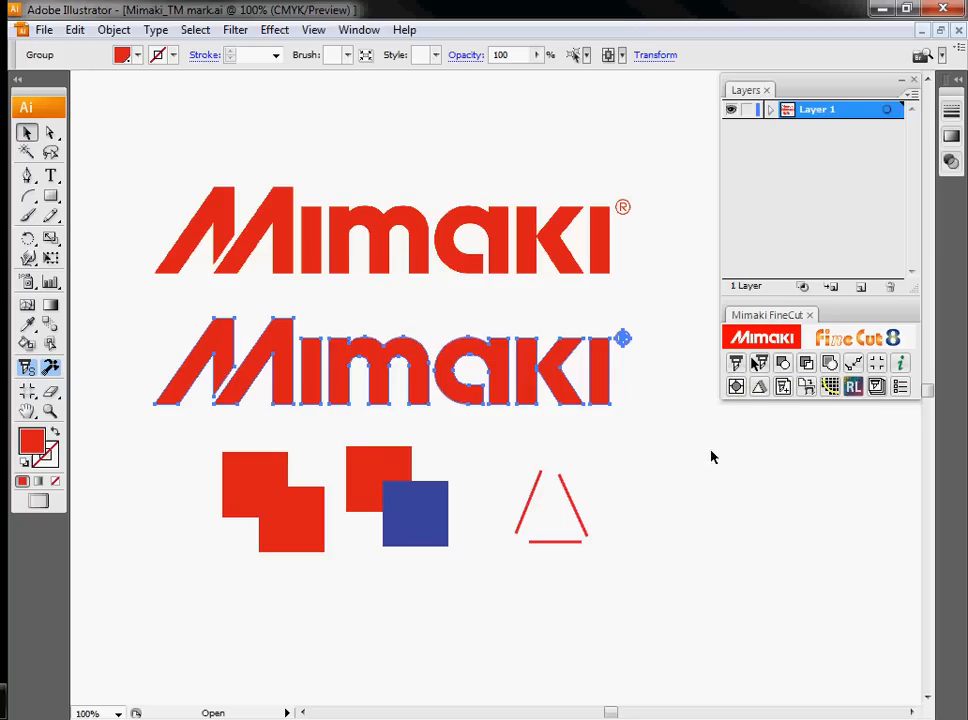
Reopen the Plot window, compare the artwork's filled preview with its cut lines, and close the window.
click(736, 363)
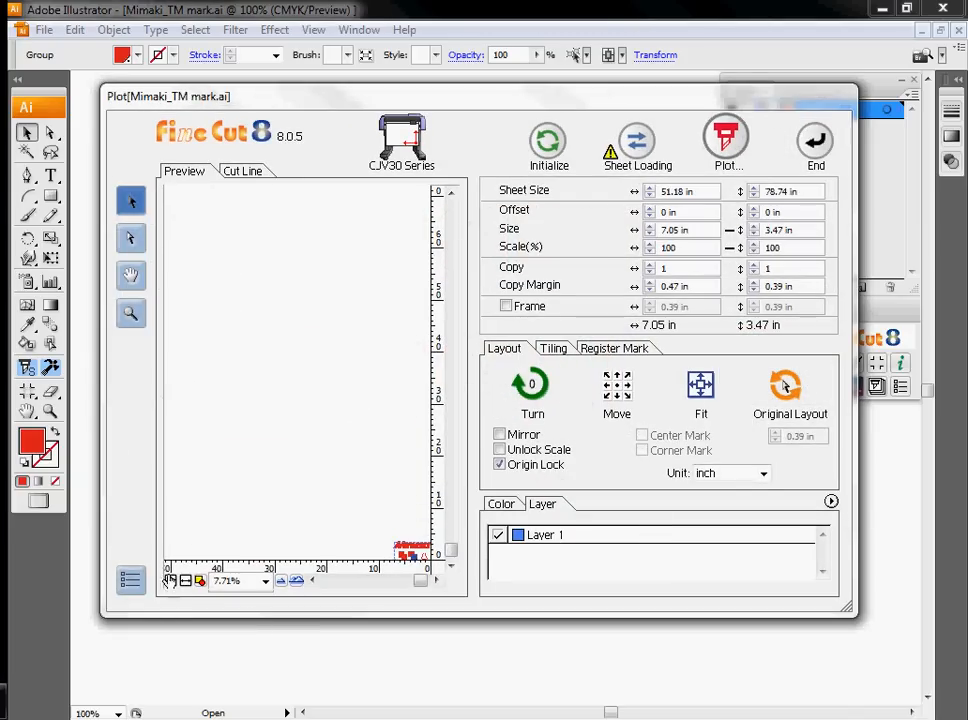
click(199, 581)
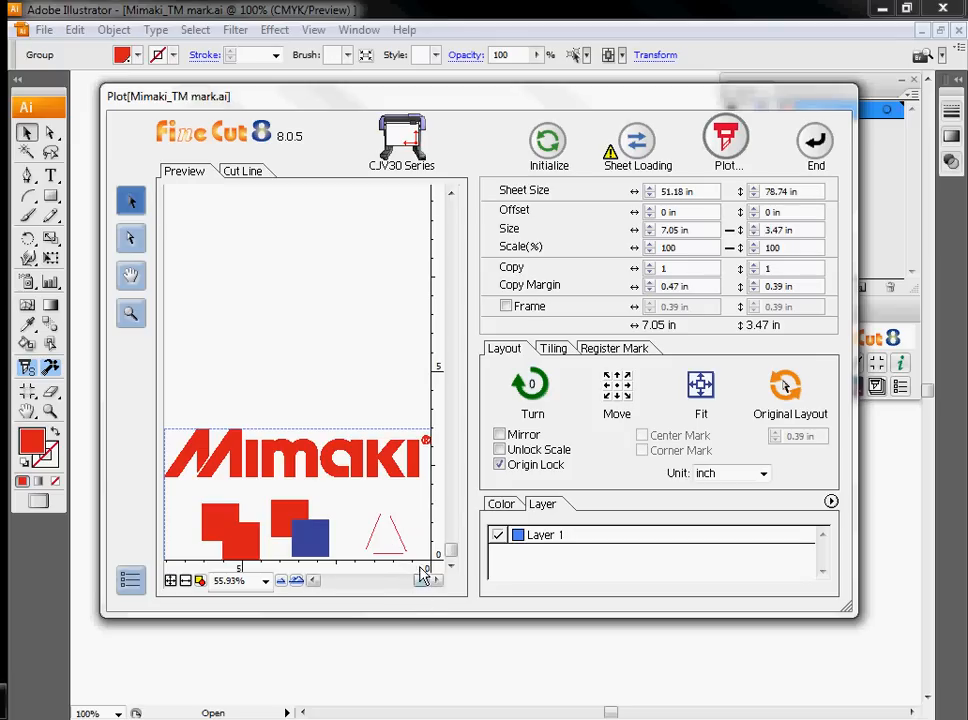
click(243, 172)
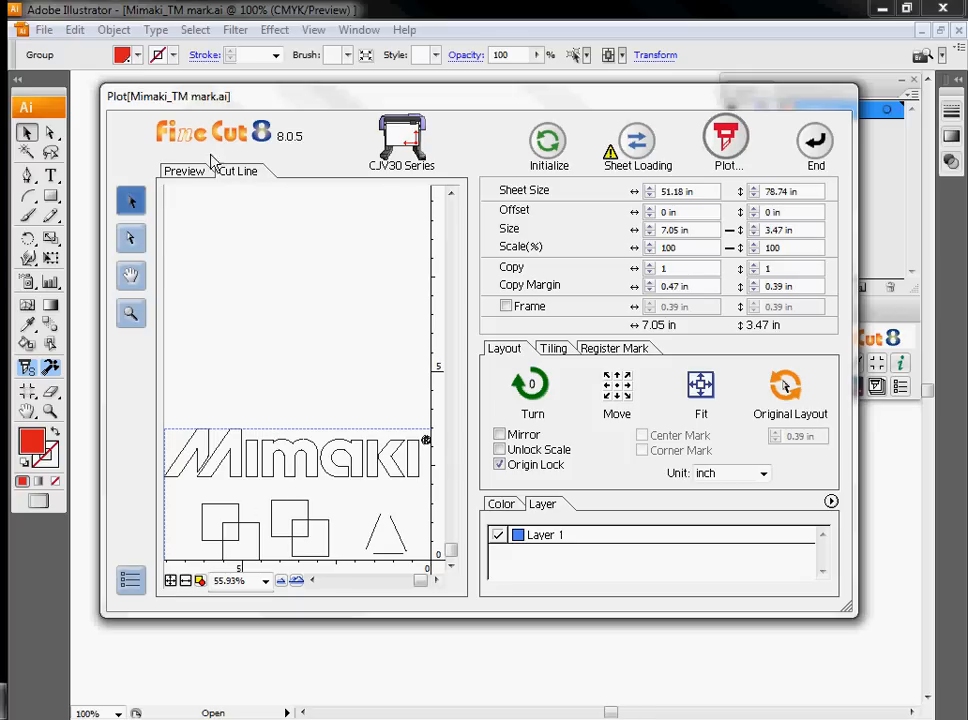
click(186, 173)
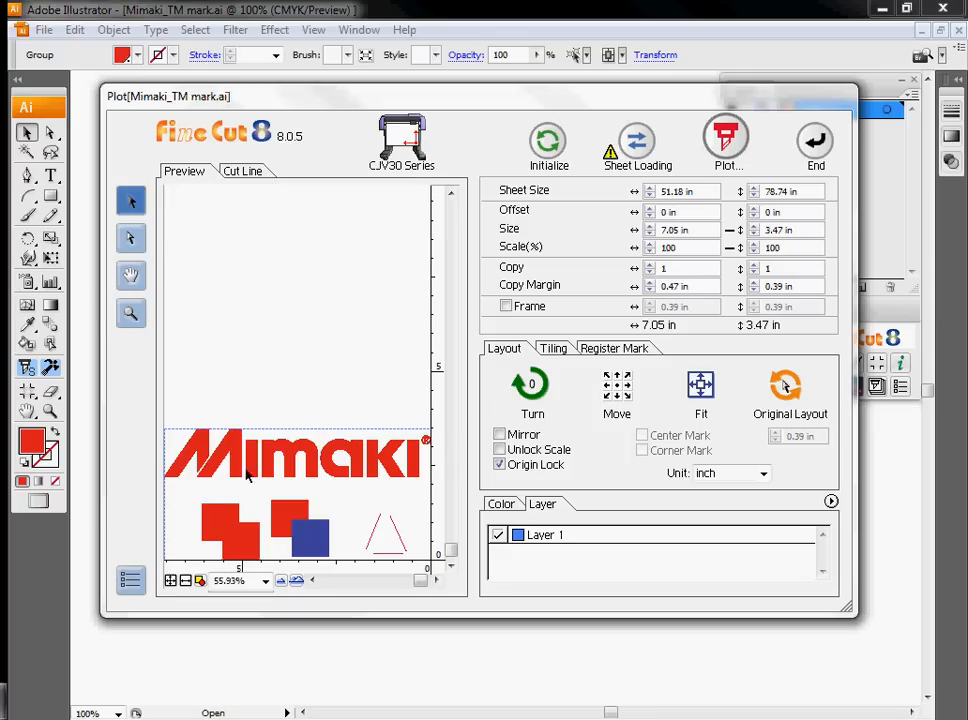
click(815, 145)
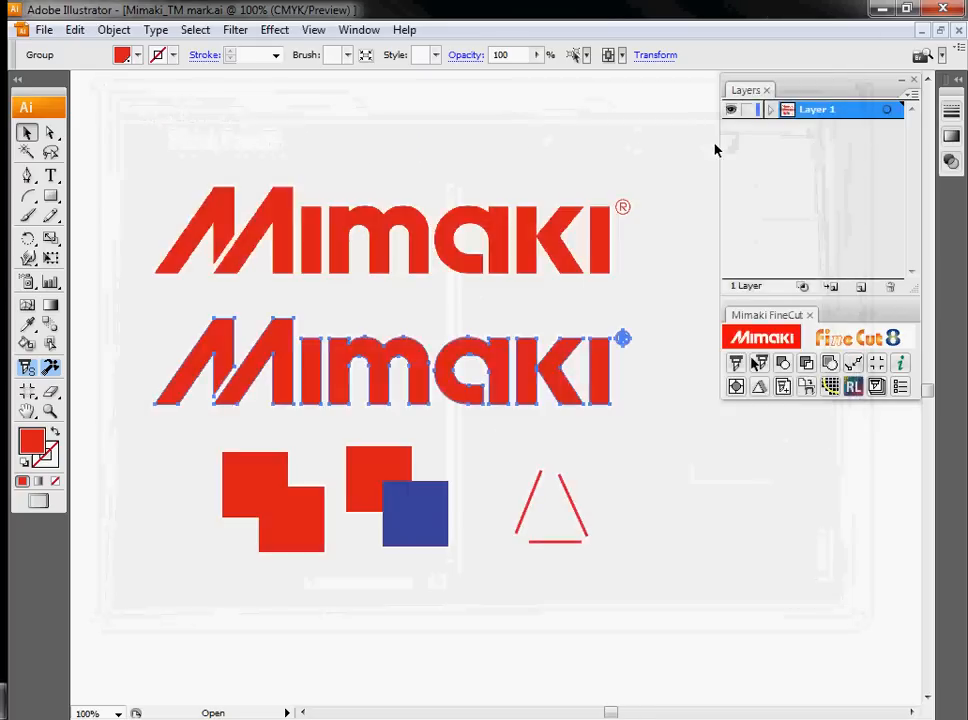
Open the RasterLink output settings and examine the Print, Cut and Print&Cut previews and the hot folder path.
click(853, 390)
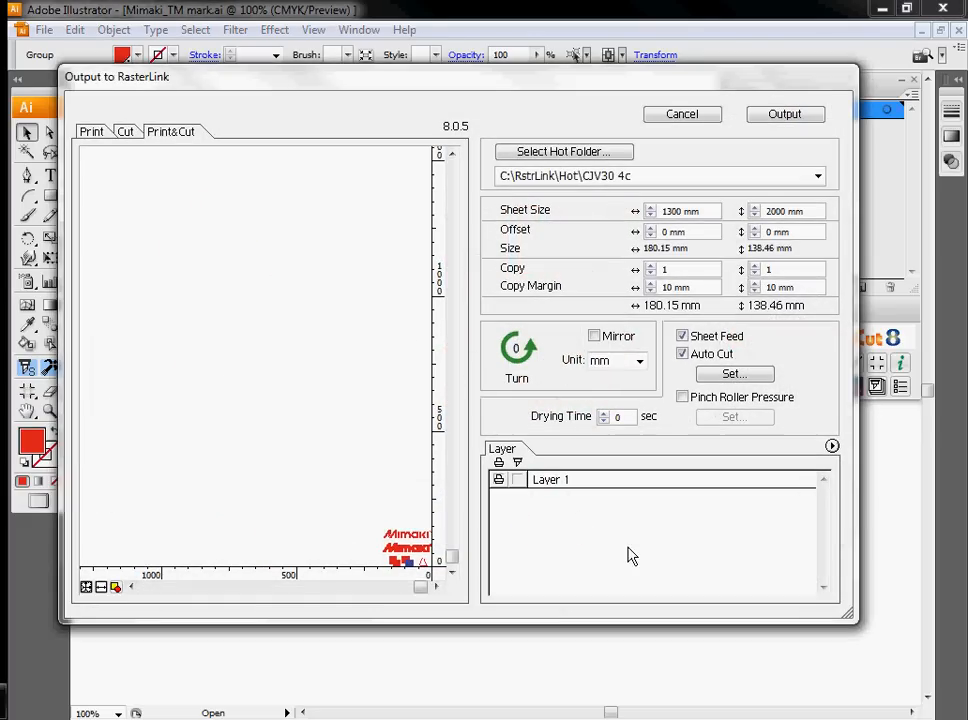
click(101, 587)
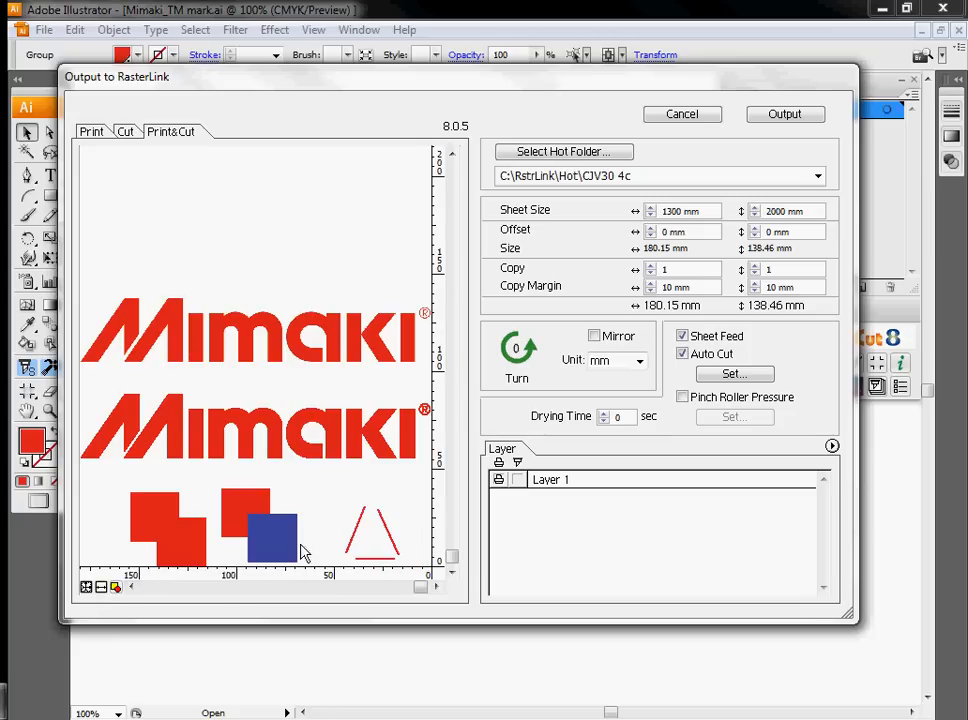
click(90, 131)
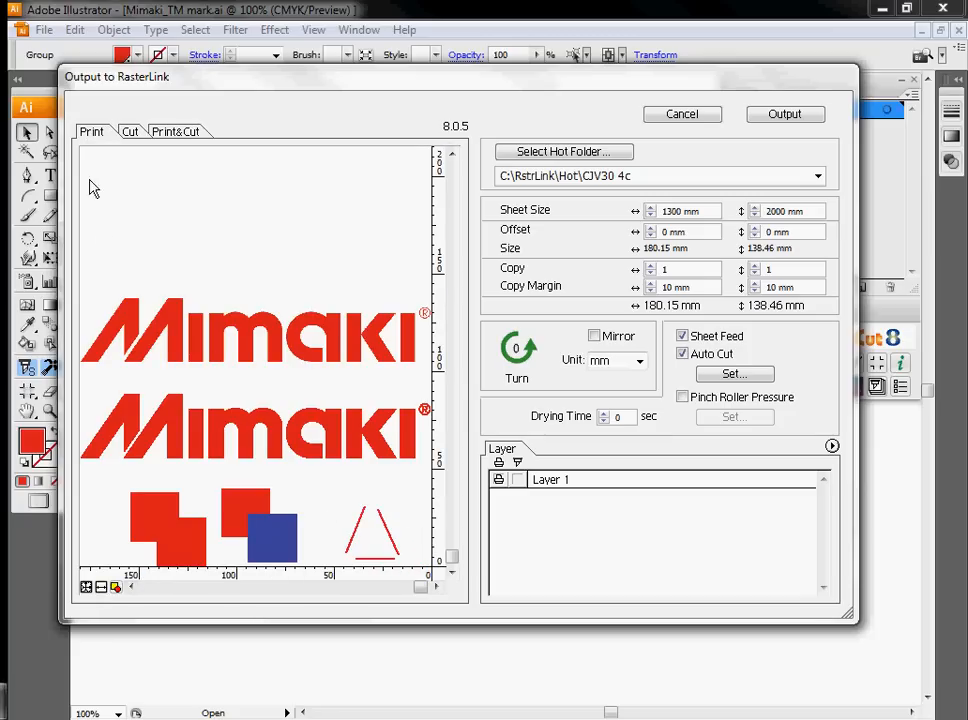
click(131, 132)
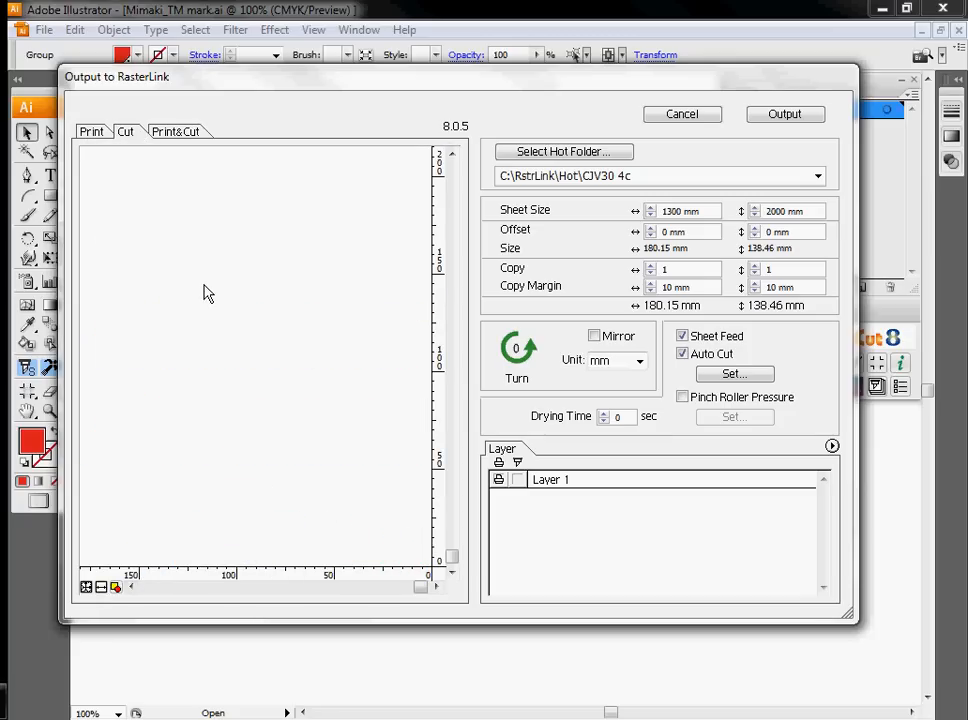
click(185, 132)
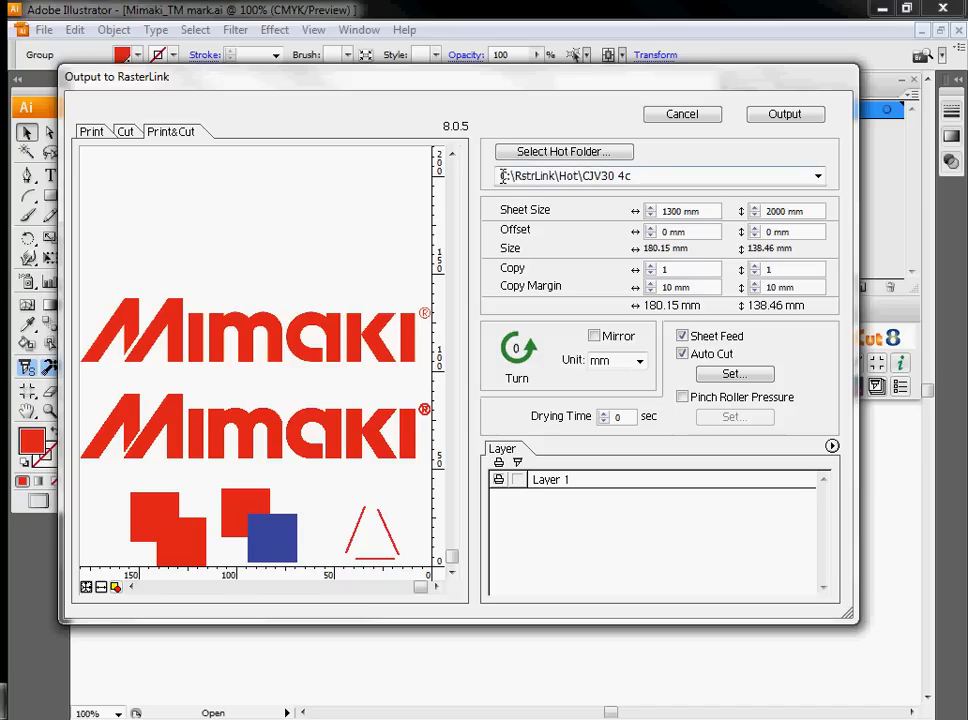
click(580, 178)
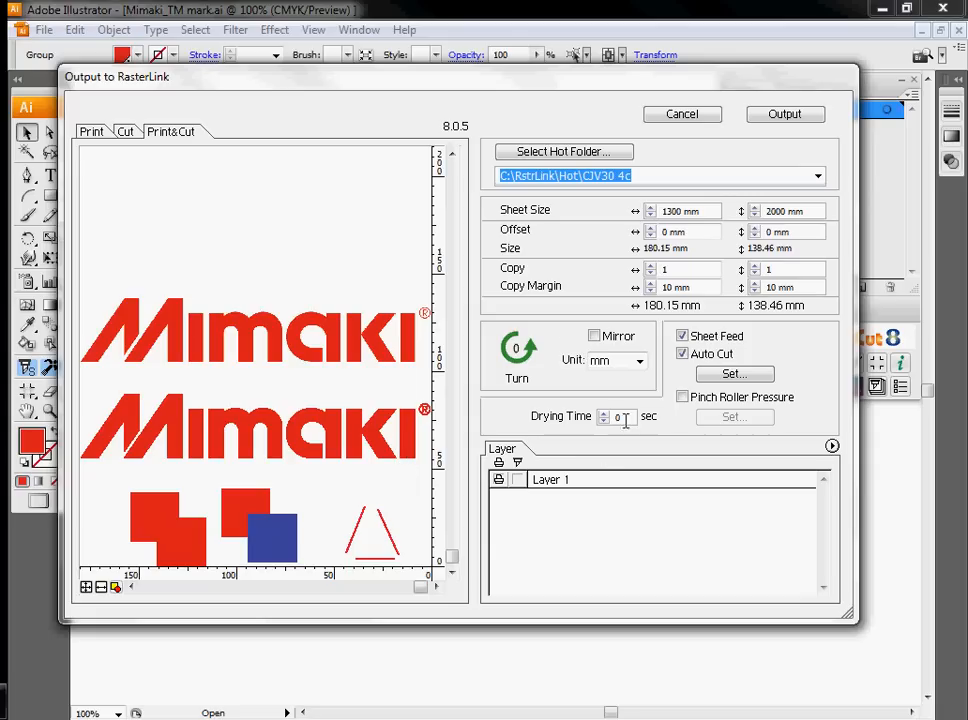
Try rotating the artwork in the RasterLink output through a full turn back to its original orientation.
click(519, 352)
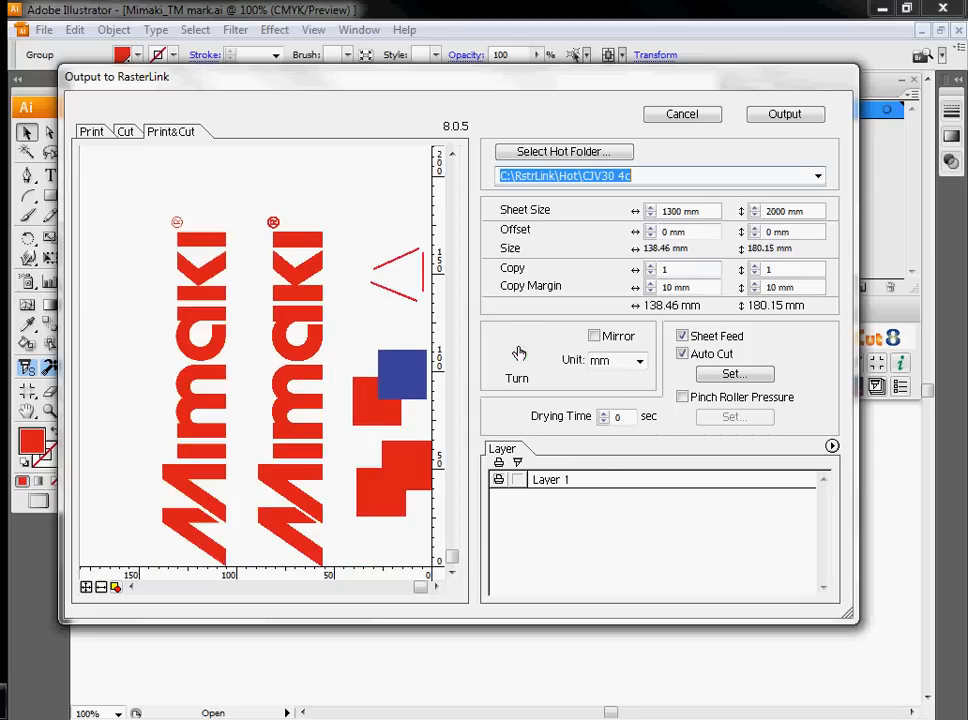
click(519, 352)
click(519, 352)
click(519, 352)
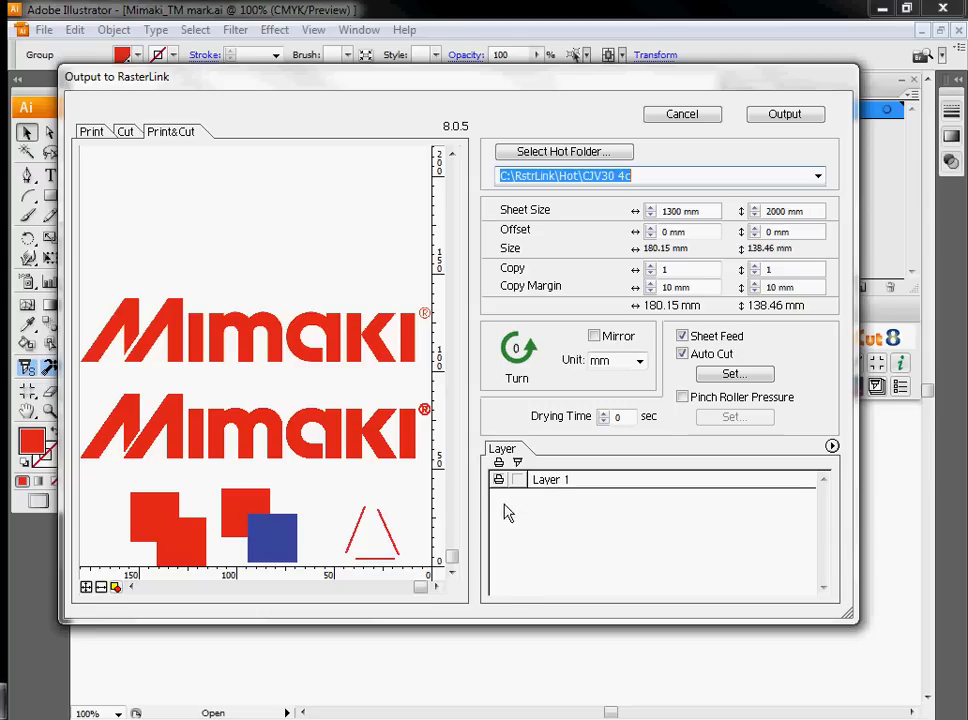
Enable both printing and cutting for Layer 1, and output the artwork to the CJV30 4c hot folder as an Illustrator CS3 EPS.
click(499, 480)
click(519, 481)
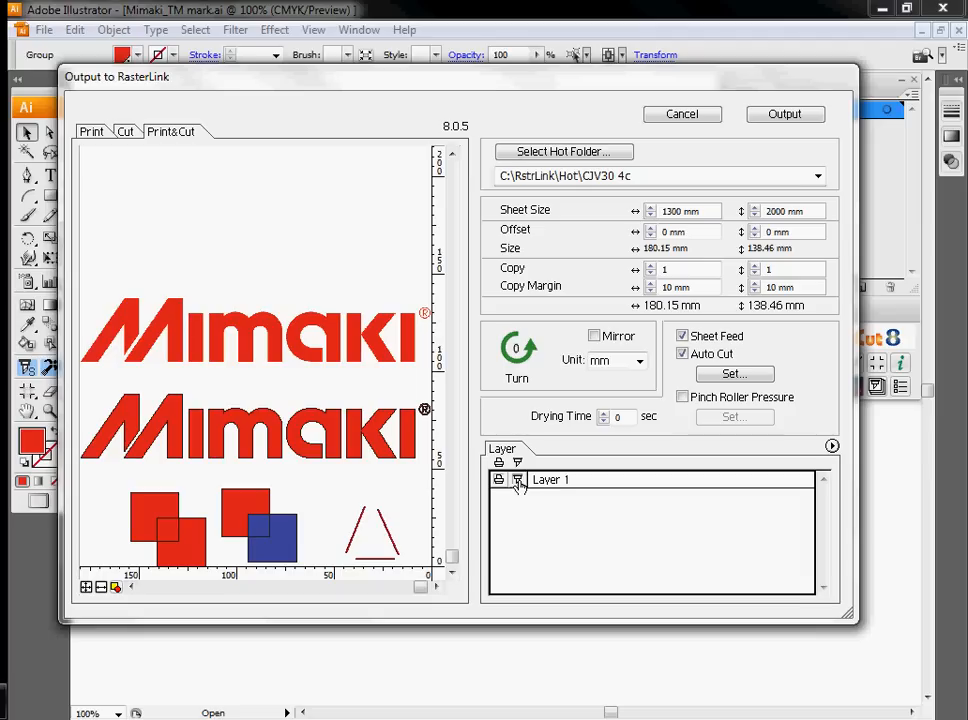
click(90, 131)
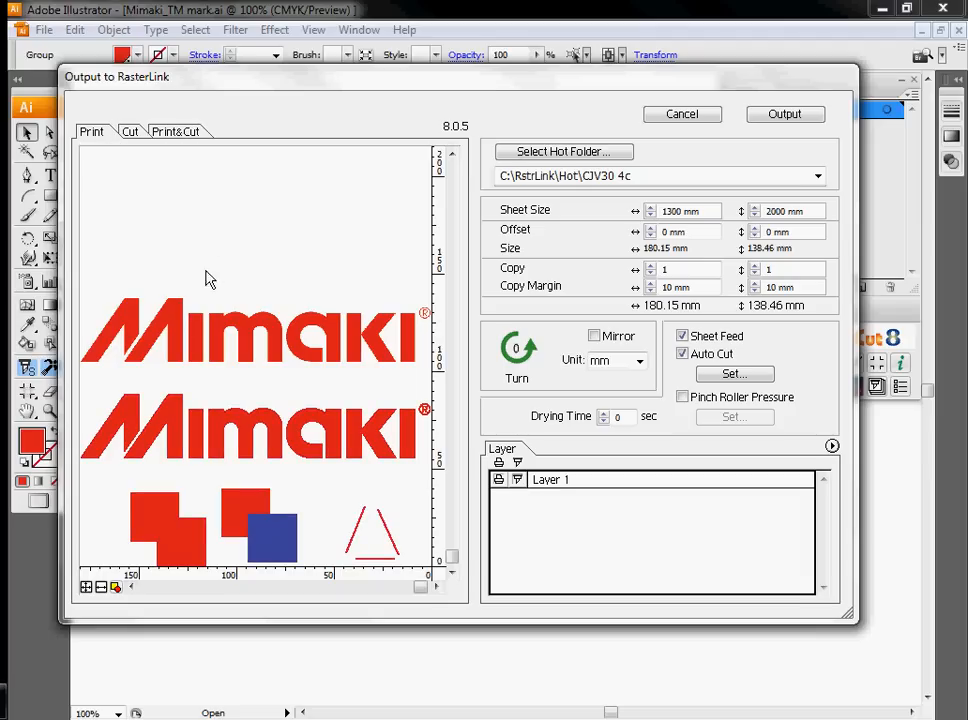
click(130, 133)
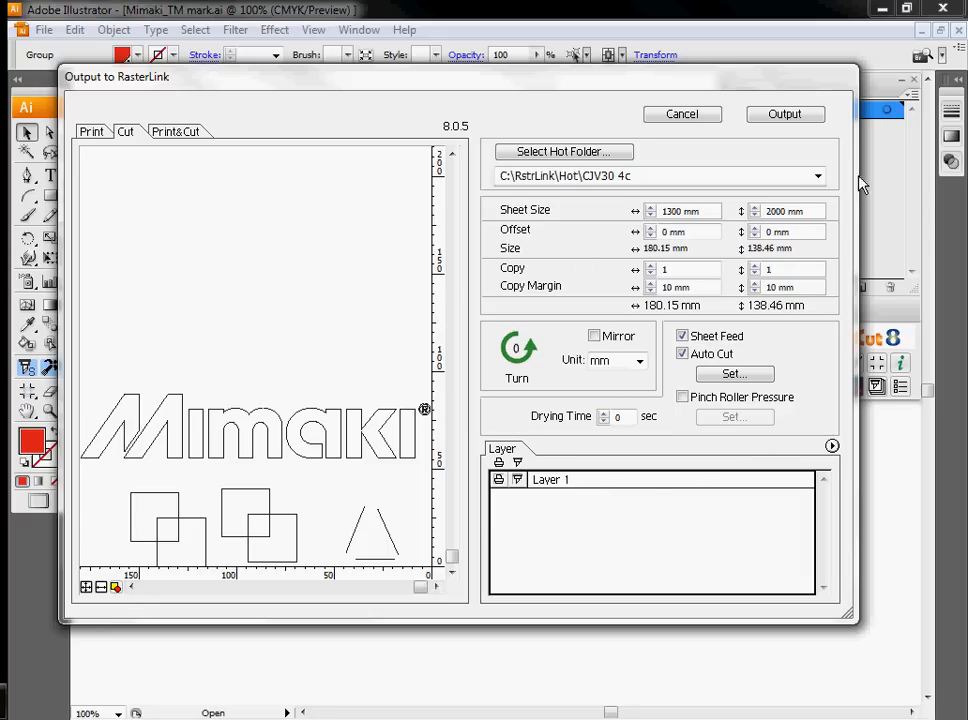
click(784, 116)
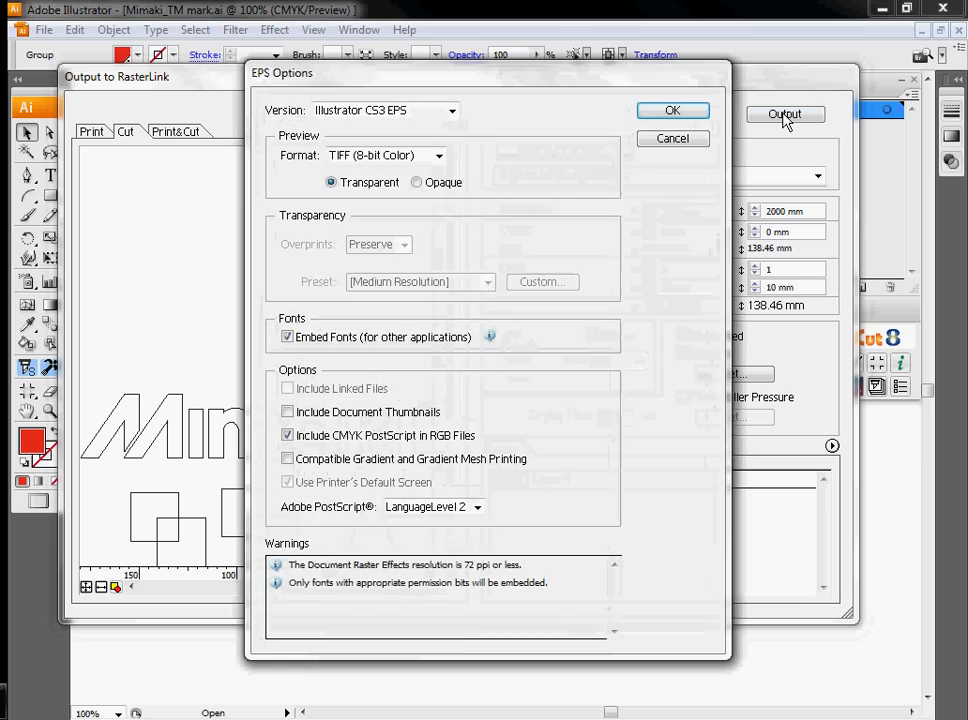
click(684, 115)
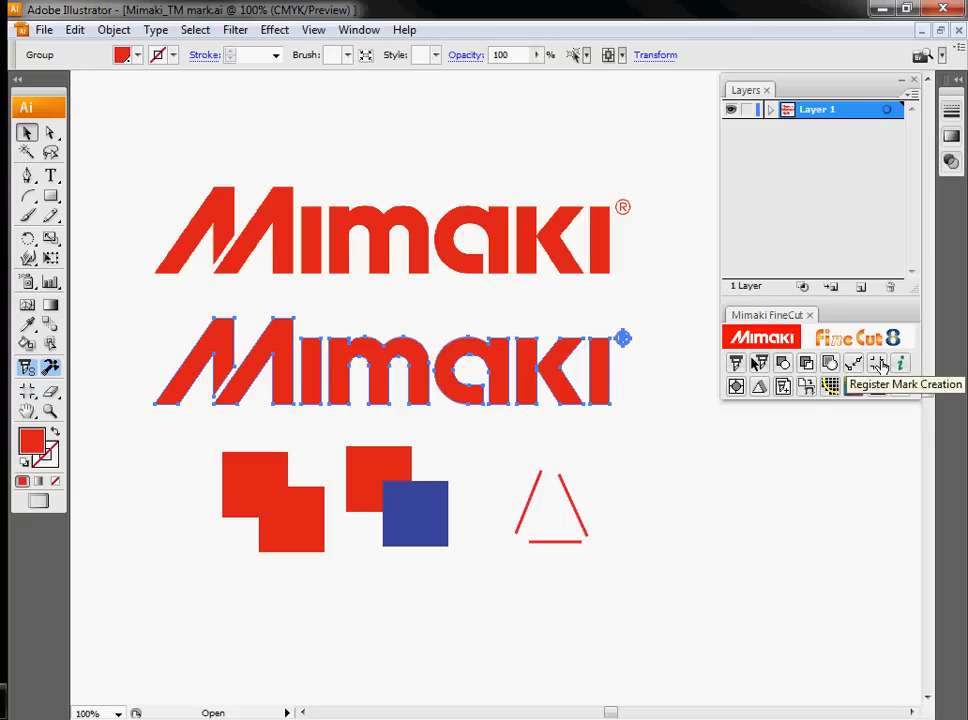
Import FCCommand.dat from the Desktop with a step size of 0.025, and move the imported outline to the right of the logos.
click(784, 390)
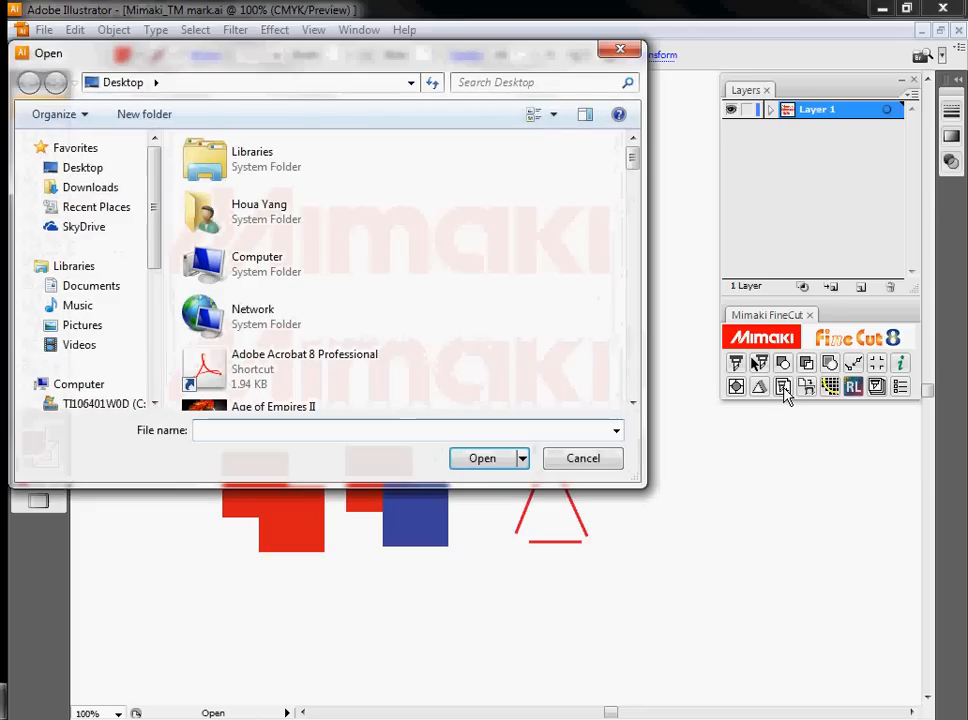
drag(633, 157, 619, 372)
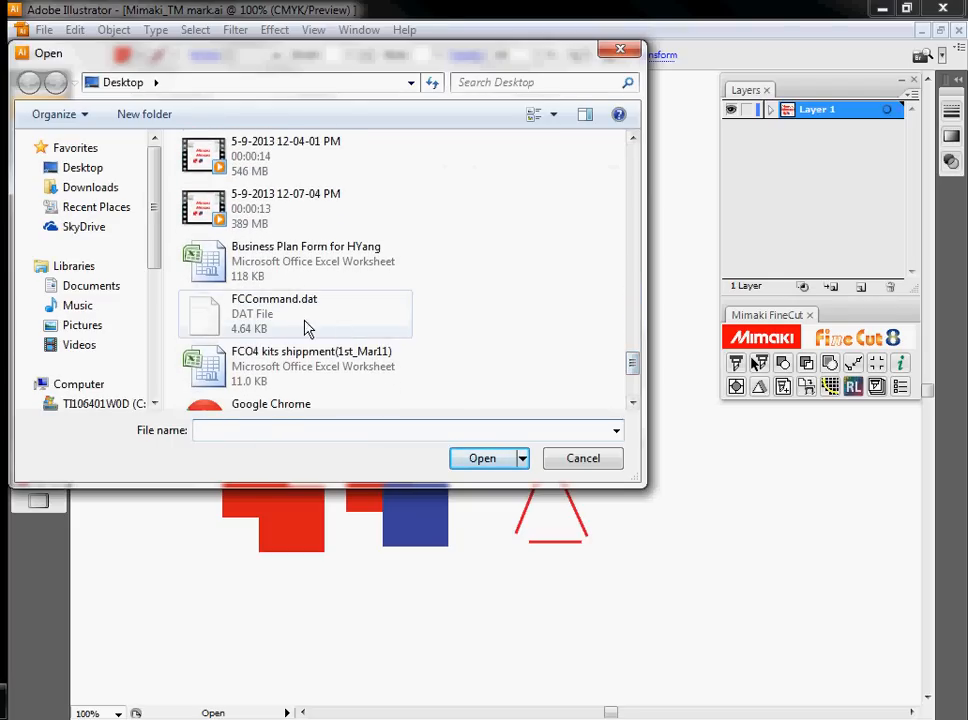
click(290, 312)
click(480, 460)
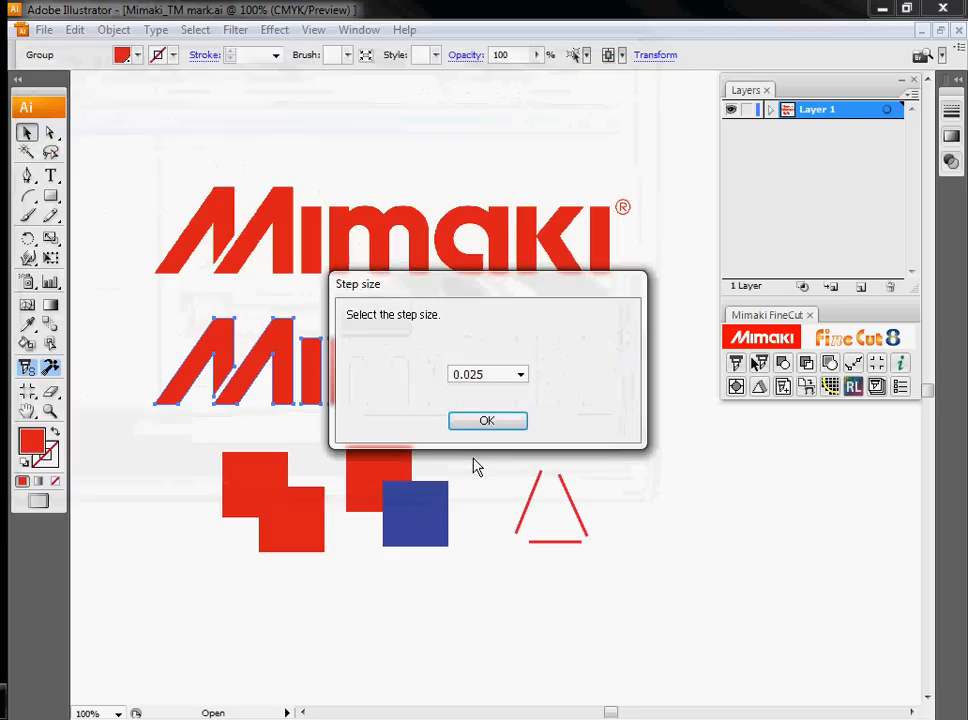
click(490, 424)
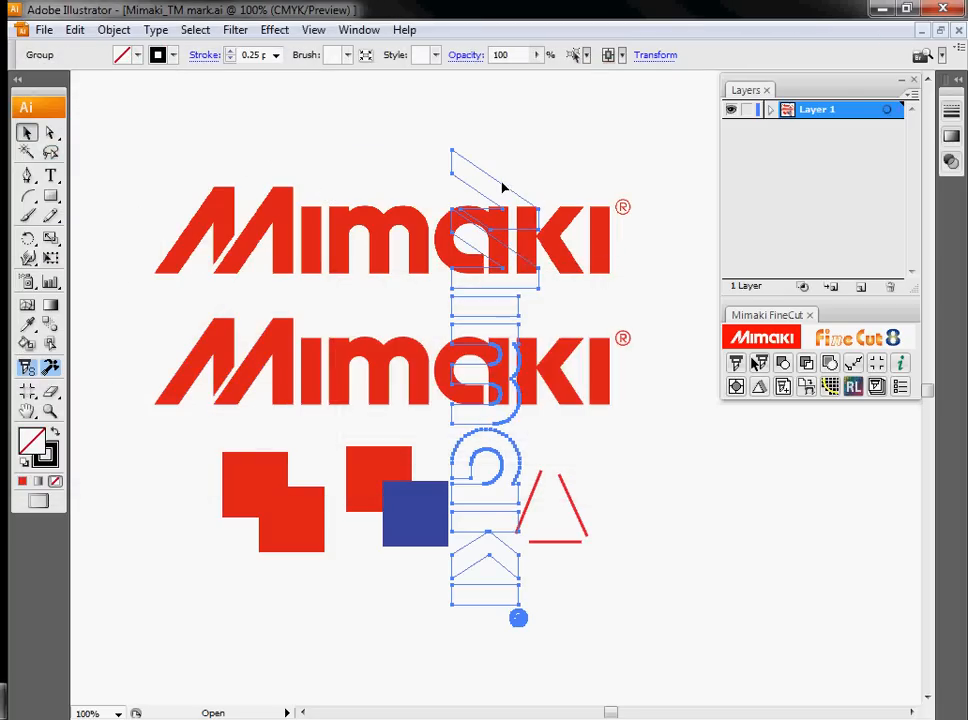
drag(503, 188, 681, 211)
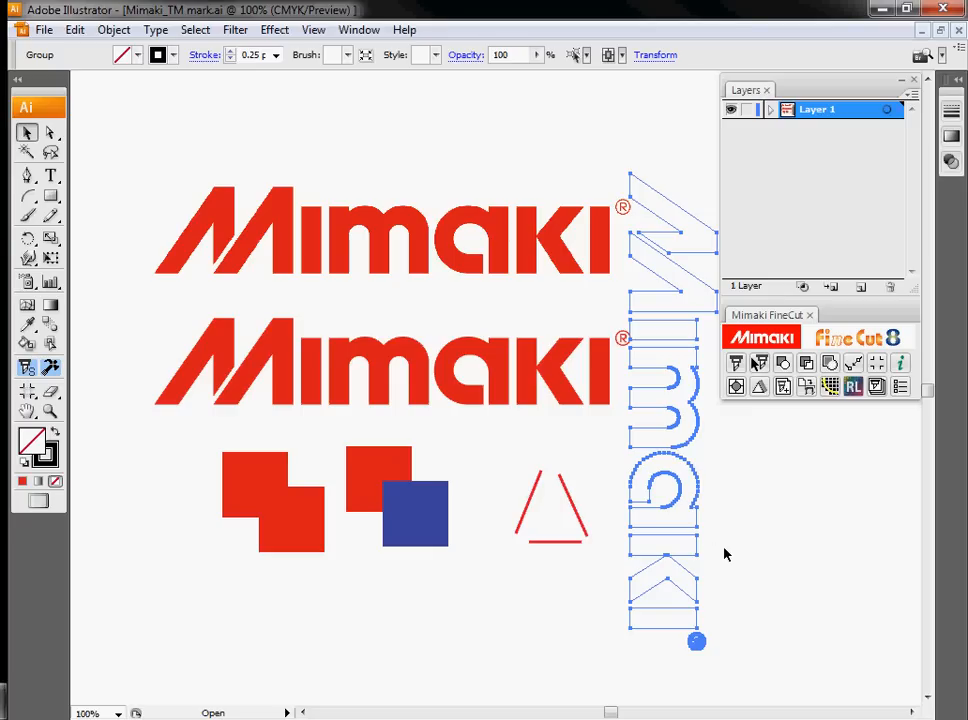
Select the lower Mimaki logo for comparison, and delete the imported vertical outline.
click(498, 382)
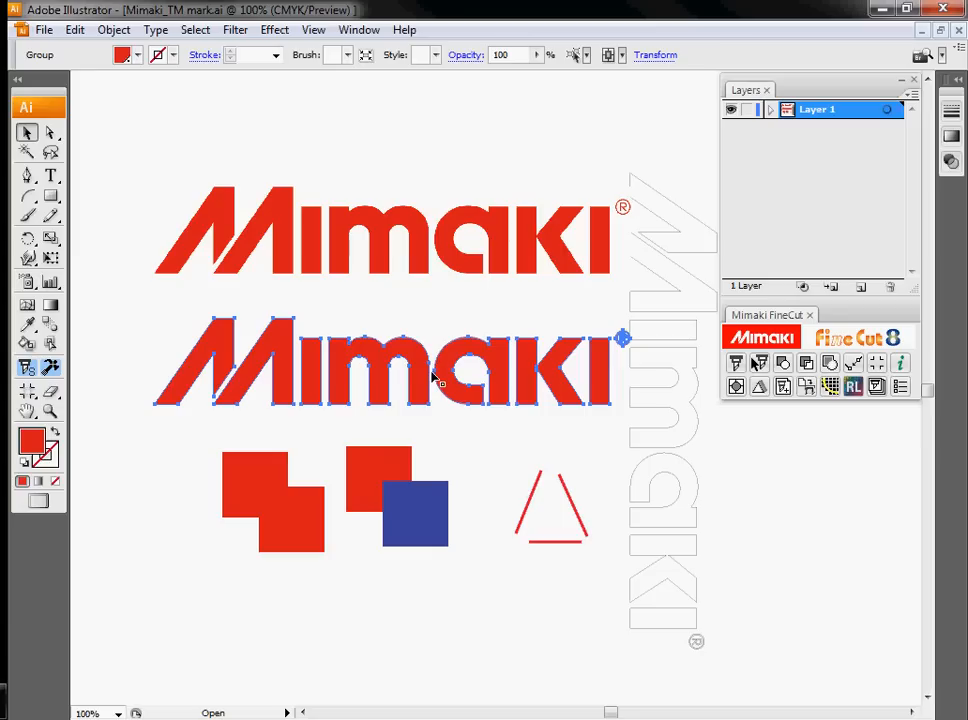
click(677, 345)
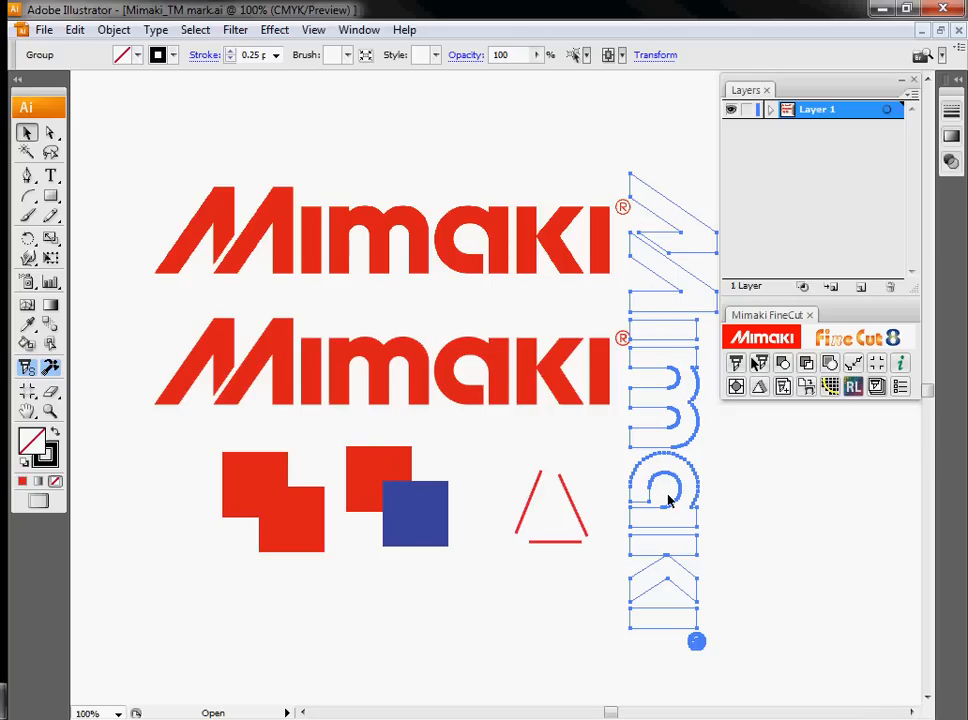
key(Delete)
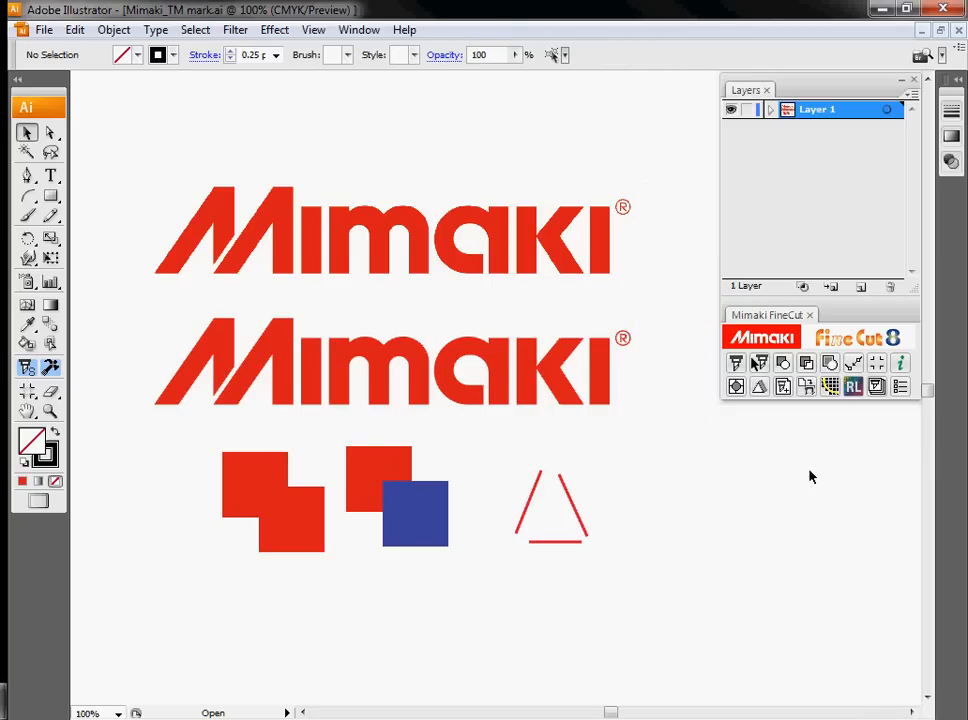
Try to send the saved FCCommand.dat file from the Desktop directly to the plotter.
click(806, 393)
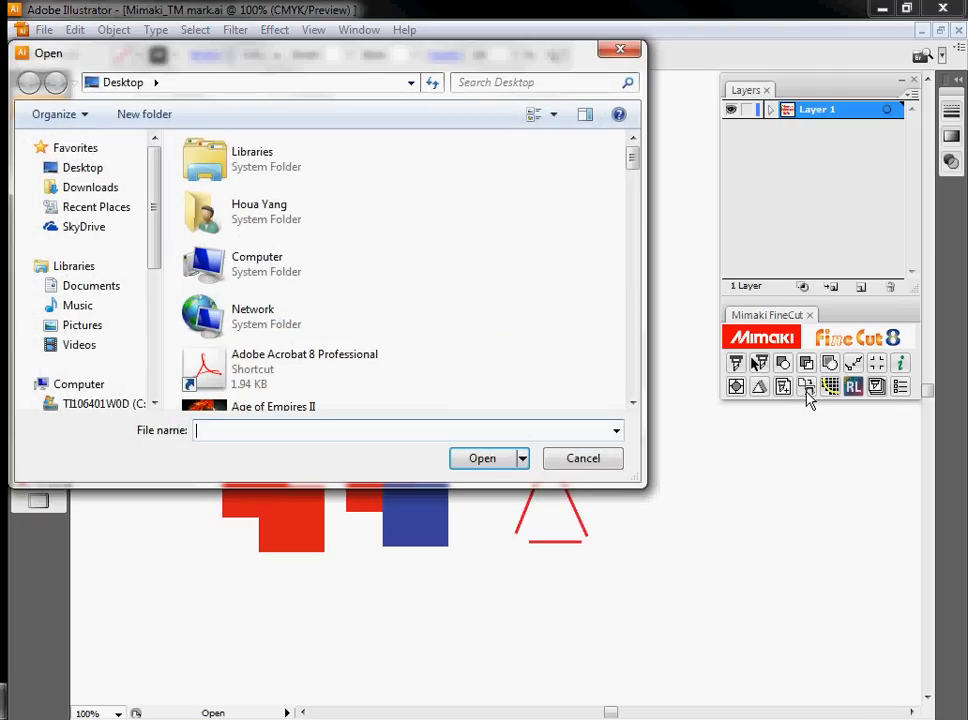
drag(633, 160, 611, 376)
click(324, 302)
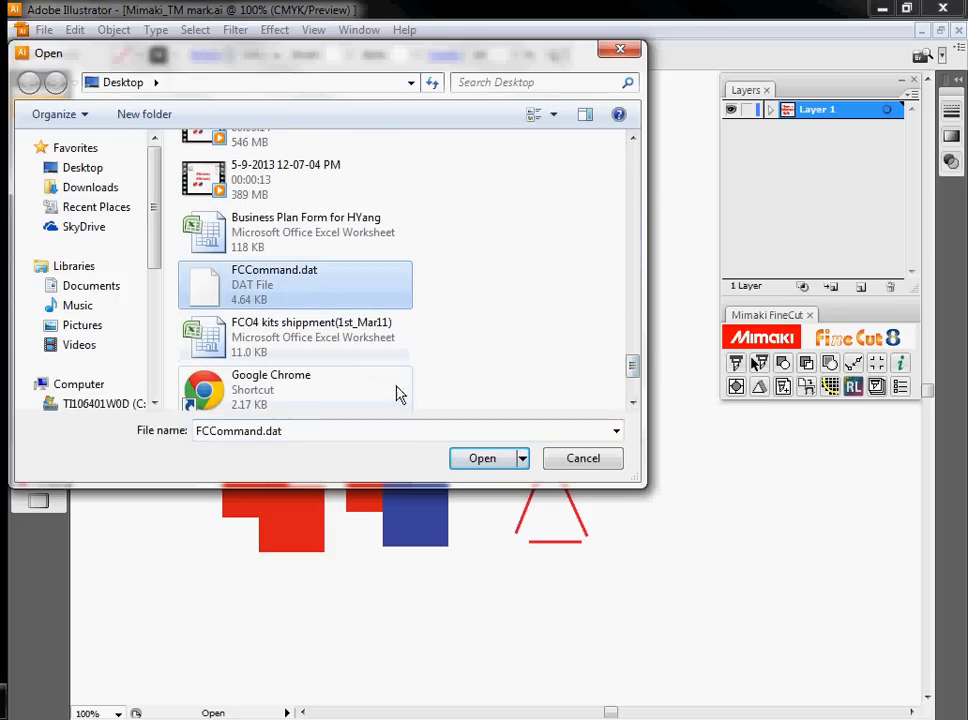
click(503, 465)
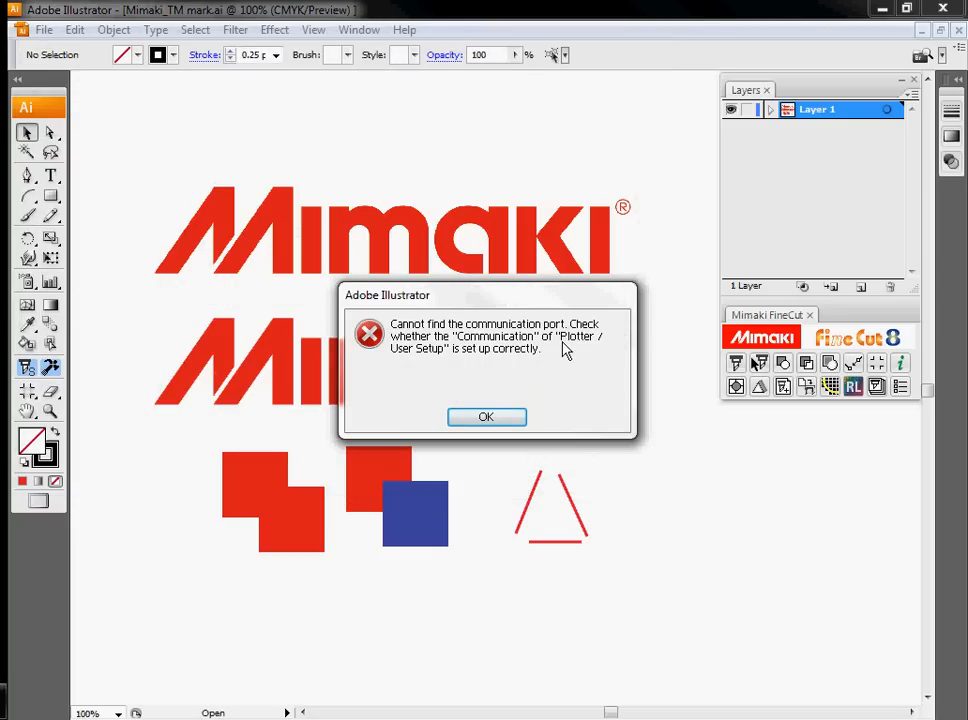
click(485, 419)
click(614, 538)
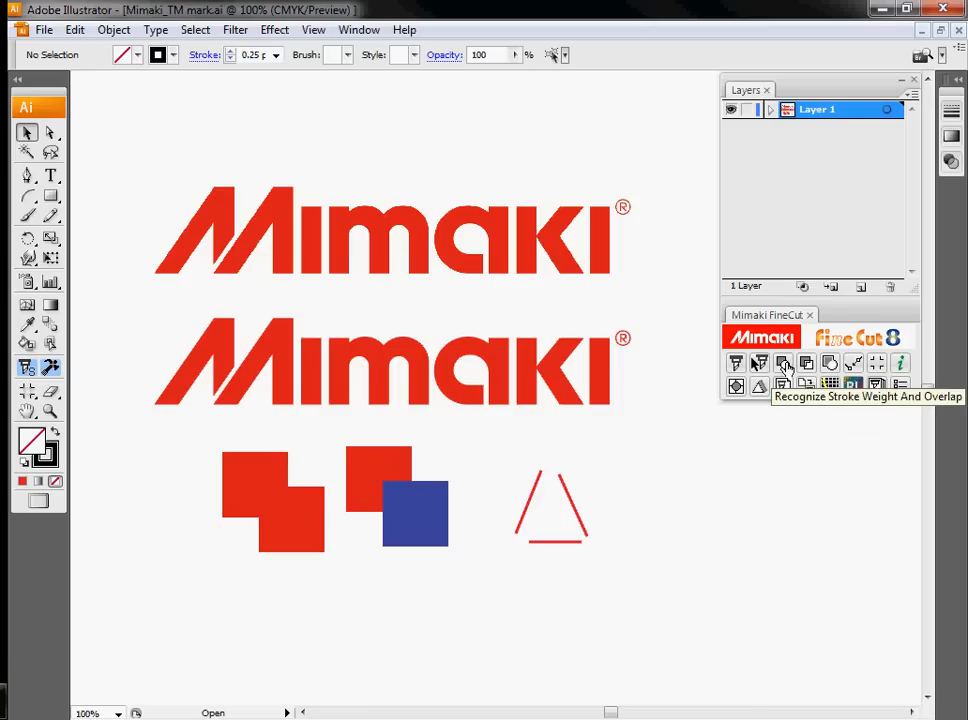
Merge the two overlapping red squares into one outline with Recognize Stroke Weight And Overlap.
click(245, 467)
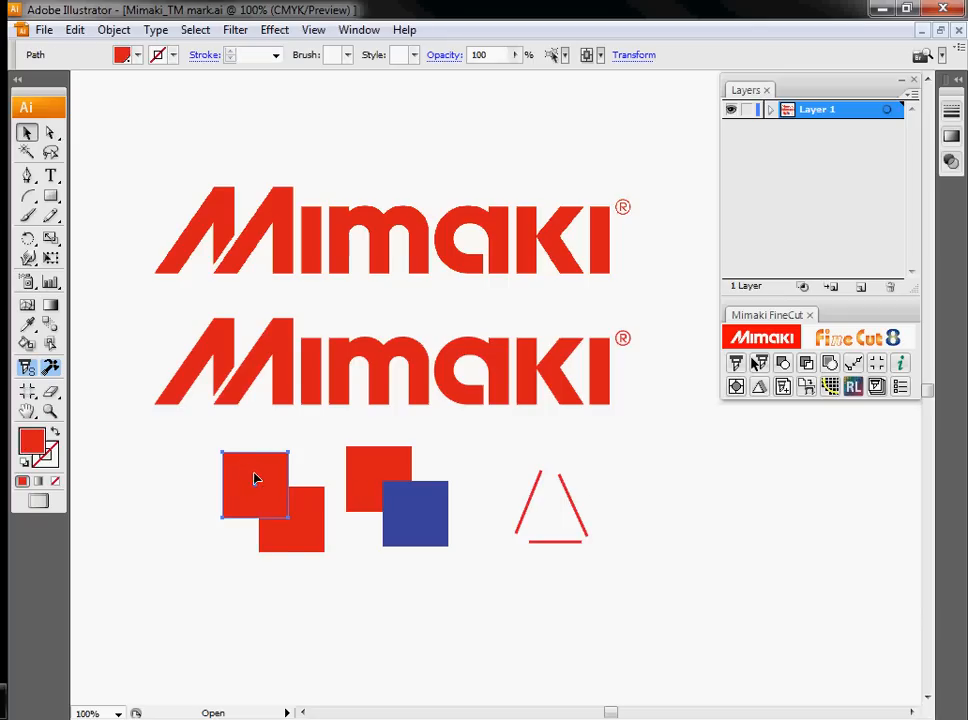
drag(199, 435, 333, 597)
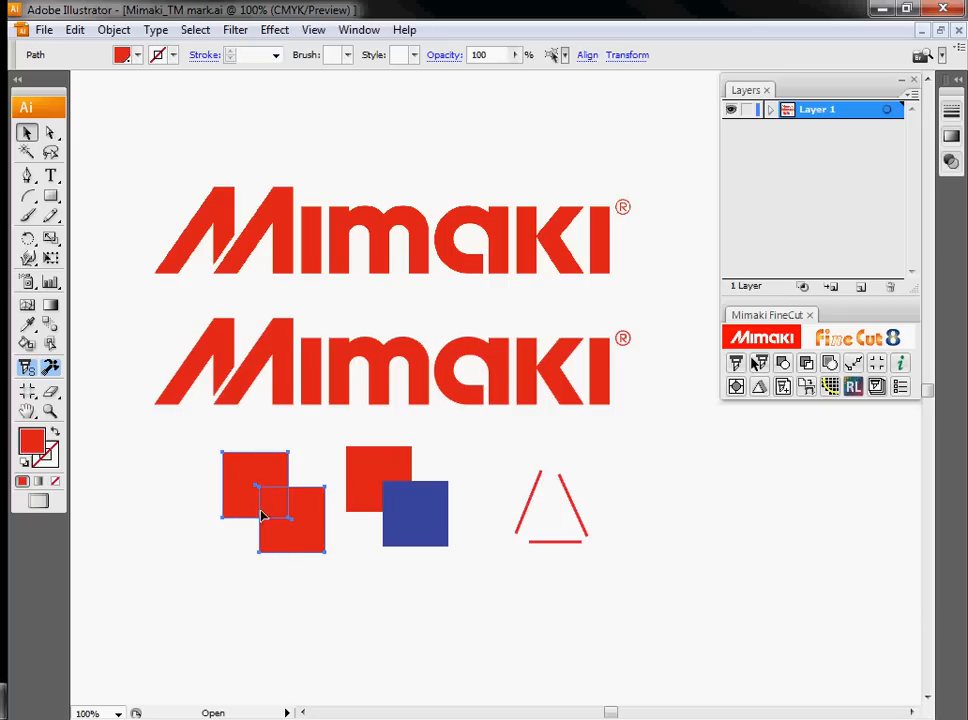
click(786, 366)
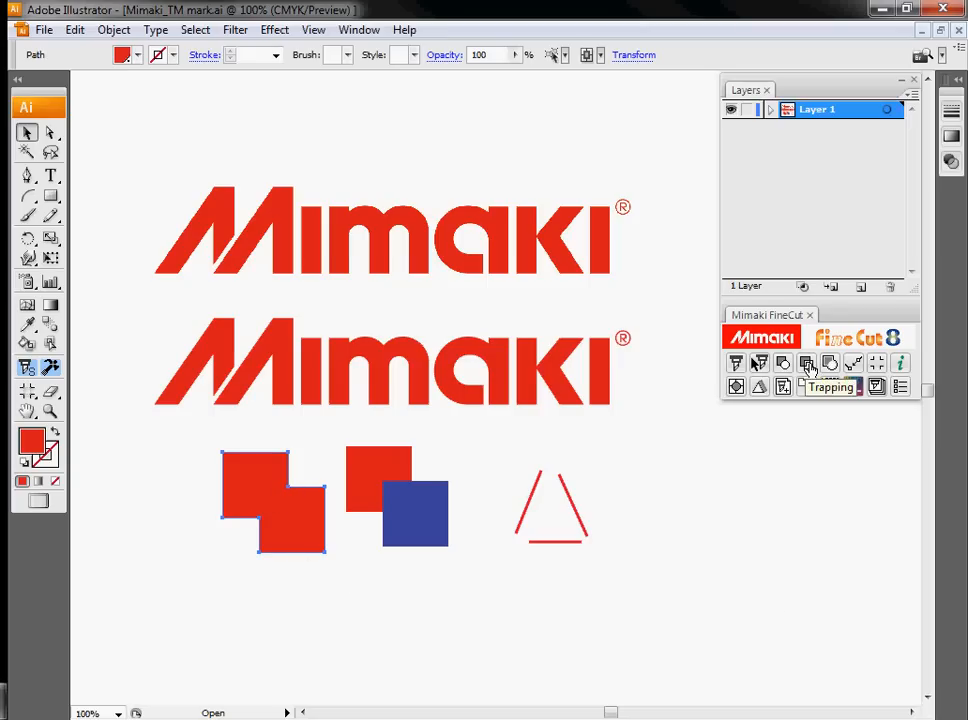
Apply Trapping to the overlapping red and blue squares with a trap size of 0.25 in, and select the result.
drag(339, 440, 461, 585)
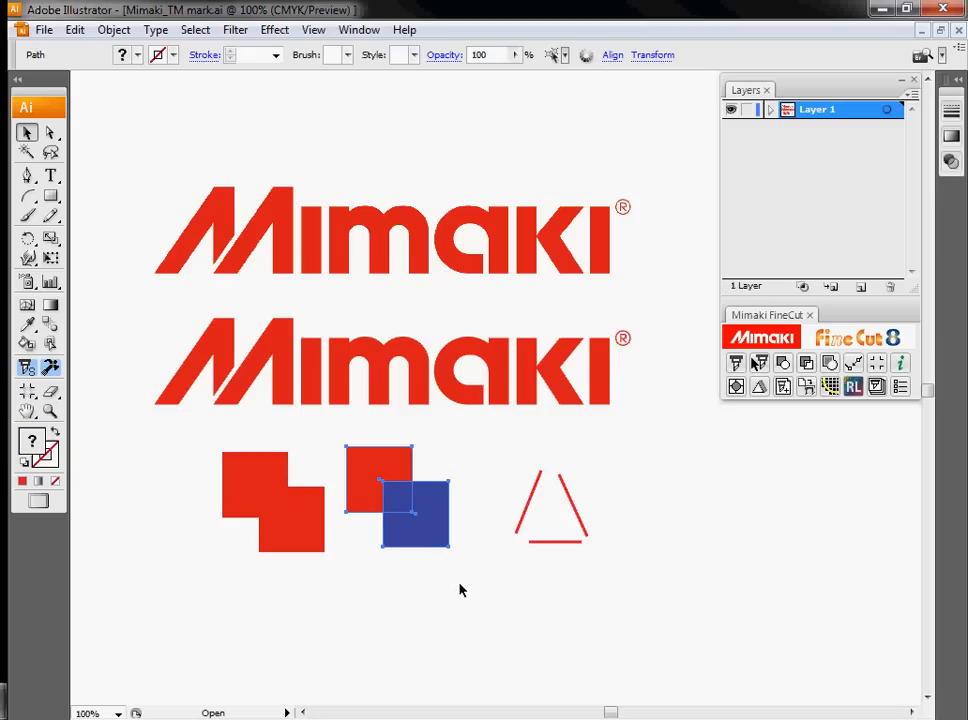
click(812, 385)
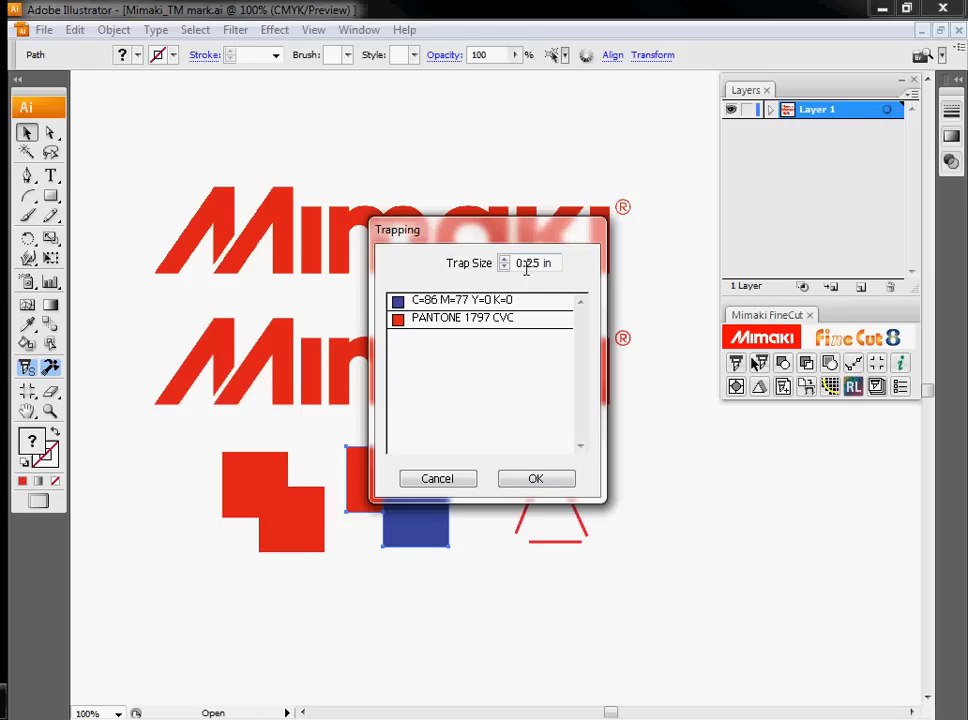
click(536, 480)
drag(338, 433, 482, 607)
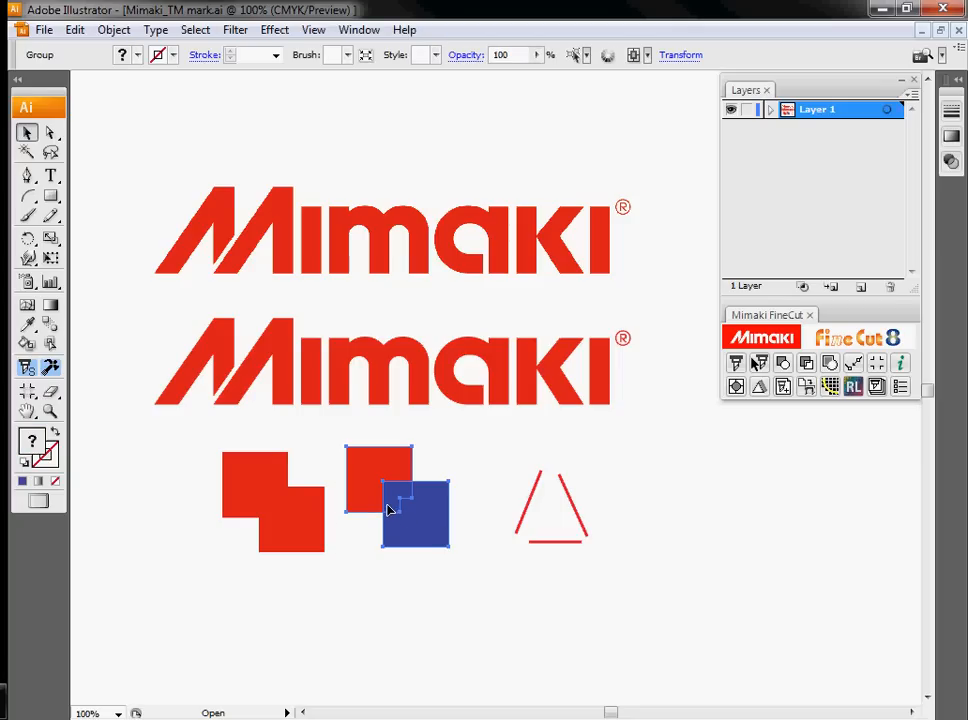
Move the trapped red and blue squares and the merged red shape further down, away from the lower Mimaki logo.
mouse_move(407, 510)
mouse_down()
mouse_move(432, 521)
mouse_move(408, 506)
mouse_move(432, 512)
mouse_move(420, 499)
mouse_up()
click(447, 463)
click(418, 460)
click(407, 455)
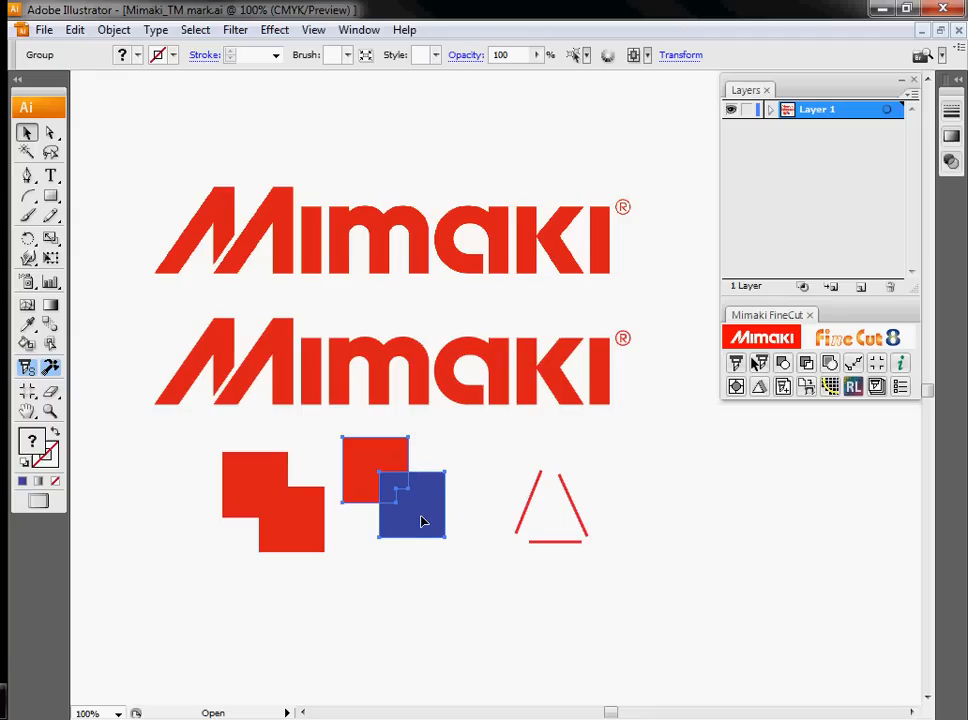
click(504, 594)
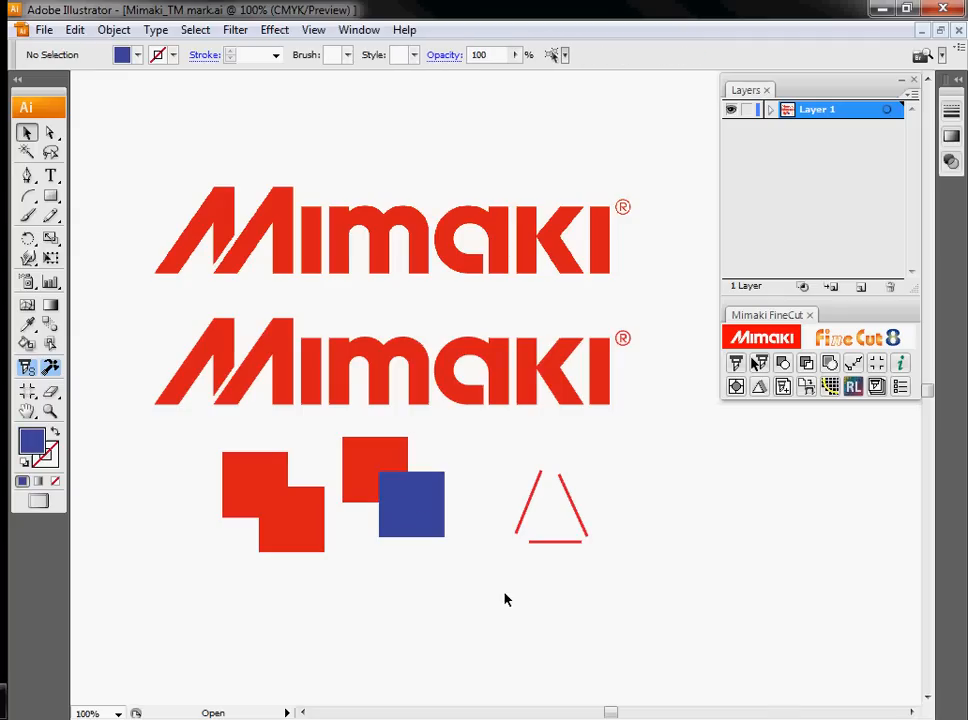
drag(393, 452, 452, 561)
drag(268, 477, 285, 582)
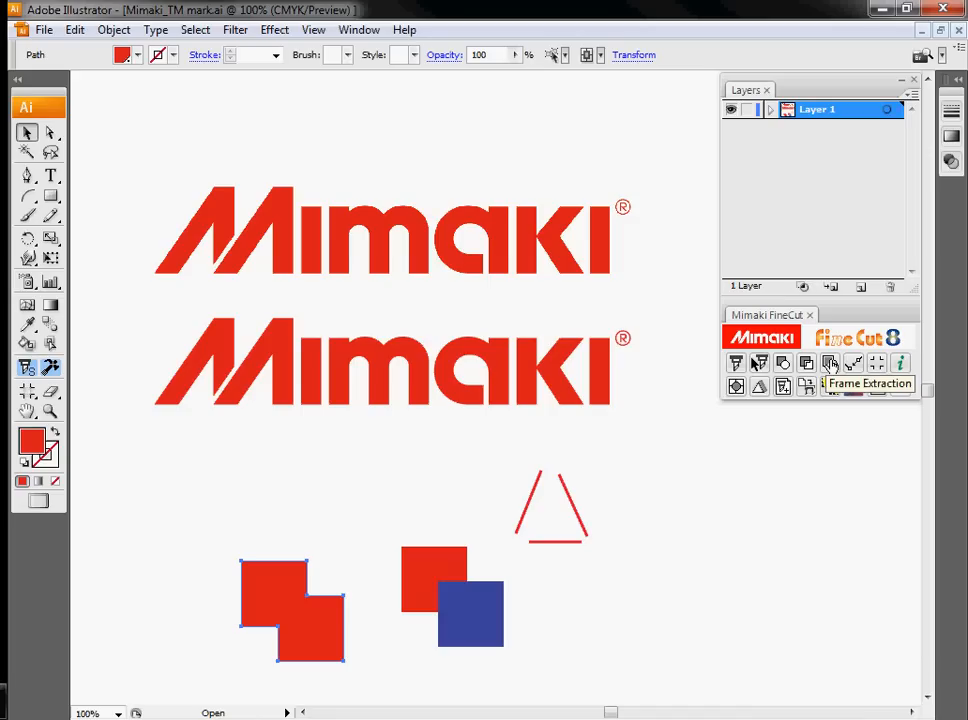
Shift the lower Mimaki logo slightly down and extract a frame around it with a 0.25 in offset and Round joins.
click(285, 340)
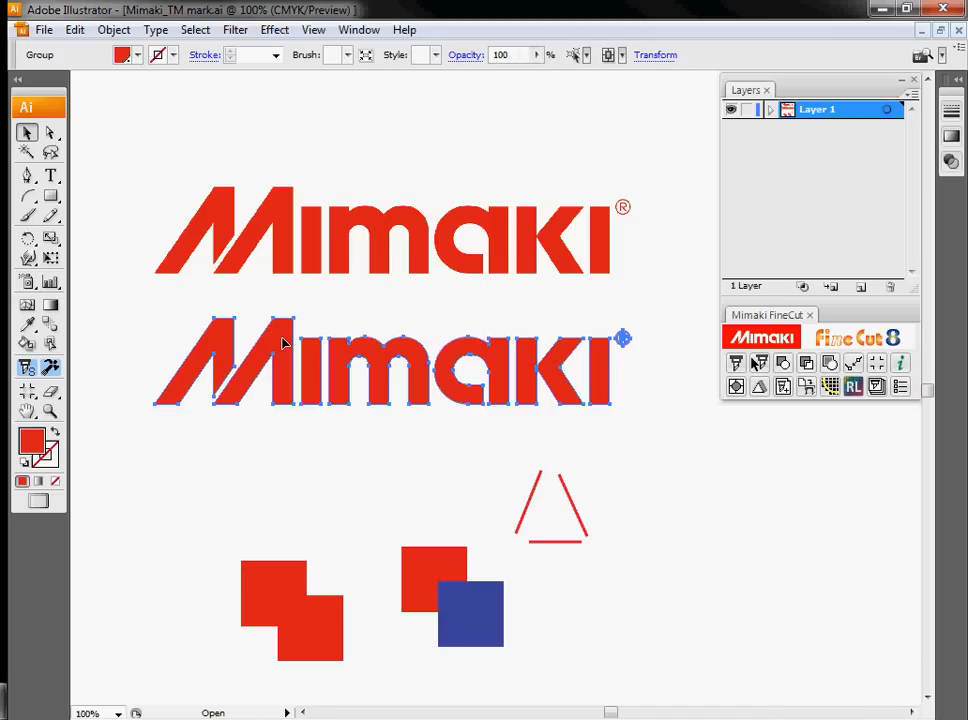
drag(310, 373, 311, 378)
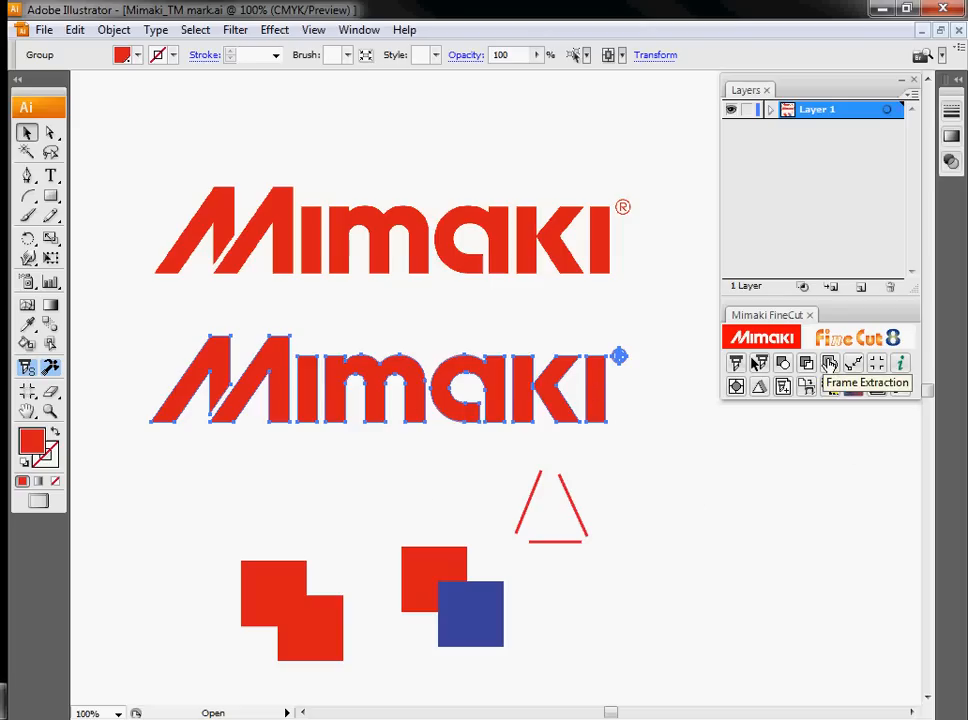
click(829, 363)
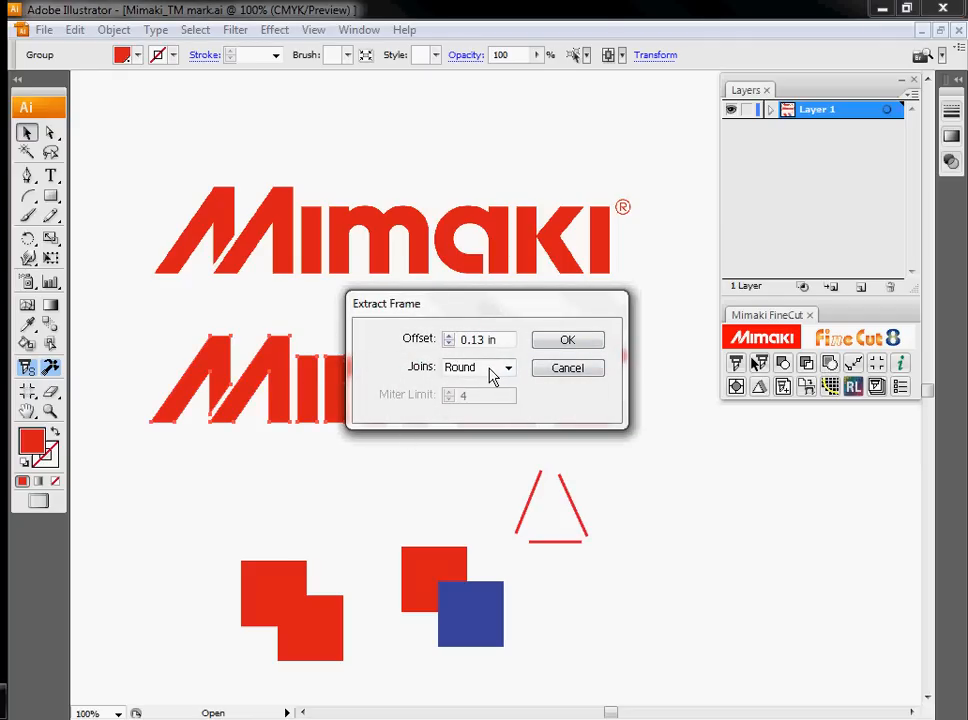
click(447, 338)
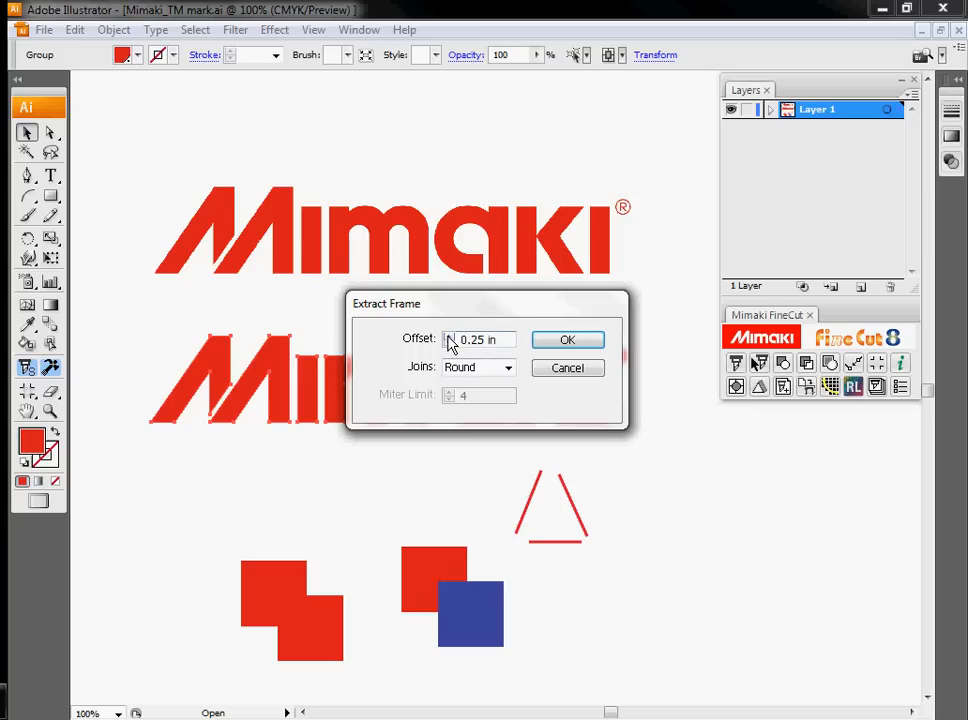
click(509, 368)
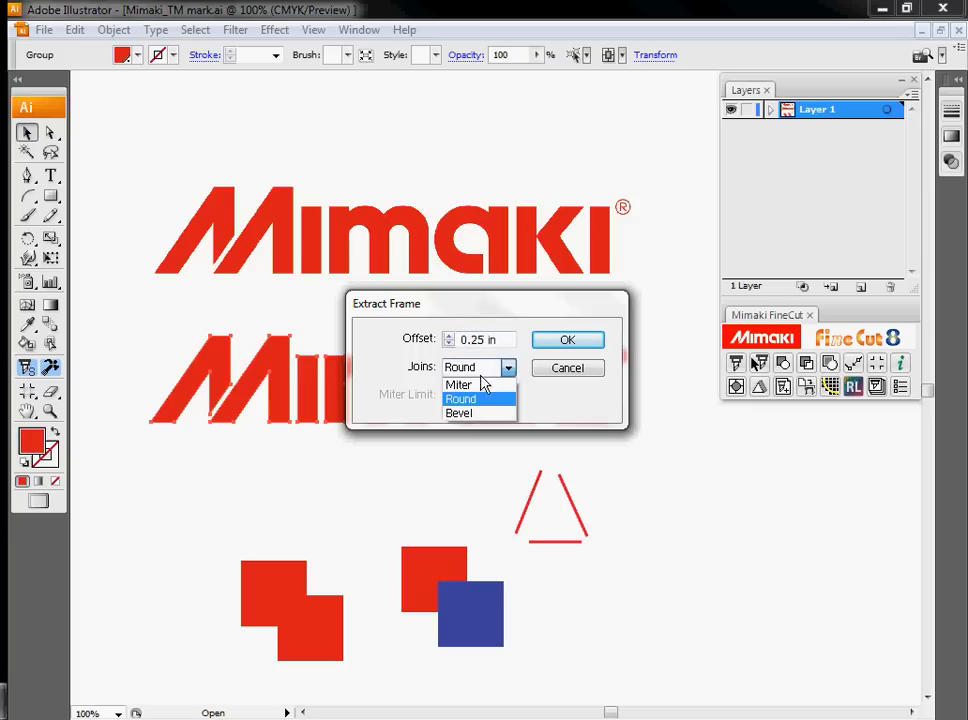
click(504, 382)
click(506, 376)
click(497, 401)
click(567, 341)
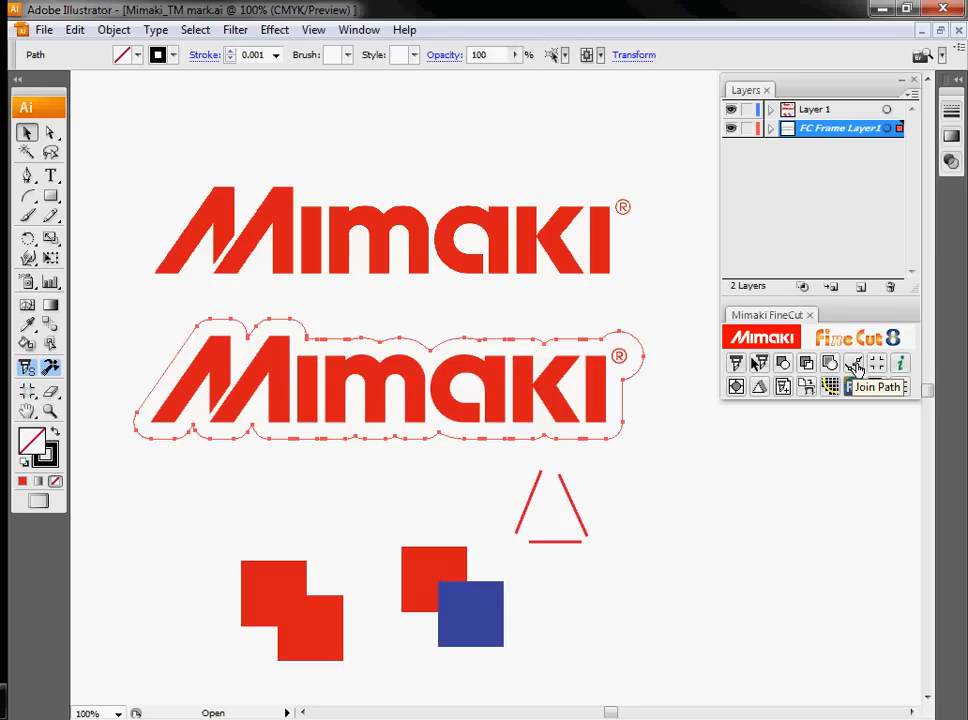
Move the three separate red lines together so their ends meet in a triangle to the right of the squares.
drag(573, 507, 649, 539)
mouse_move(561, 547)
mouse_down()
mouse_move(636, 577)
mouse_move(643, 568)
mouse_up()
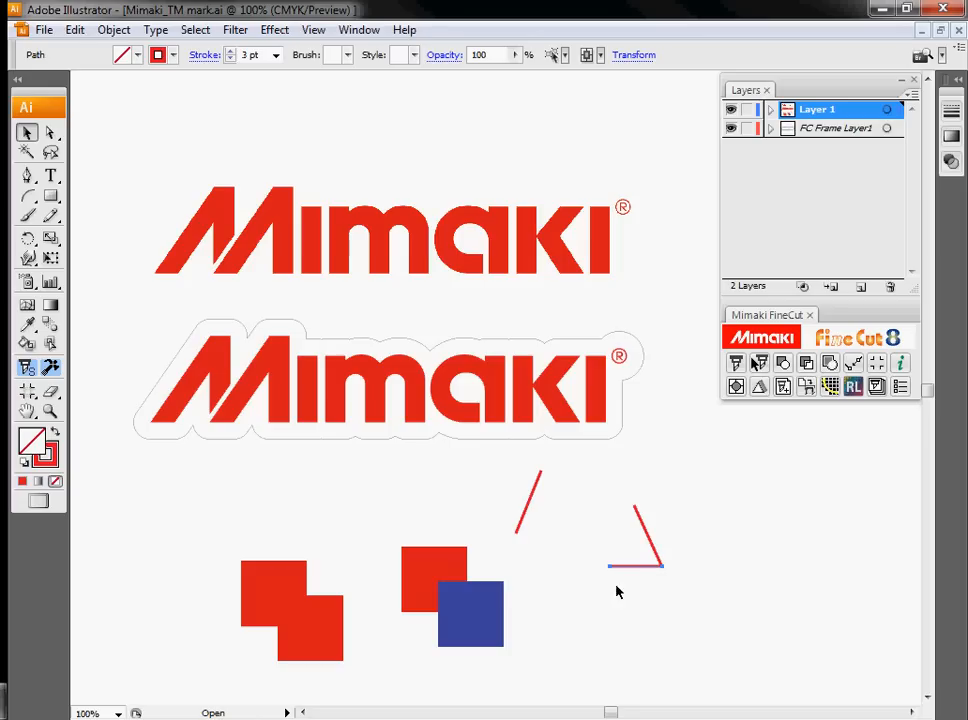
drag(528, 503, 625, 537)
click(626, 581)
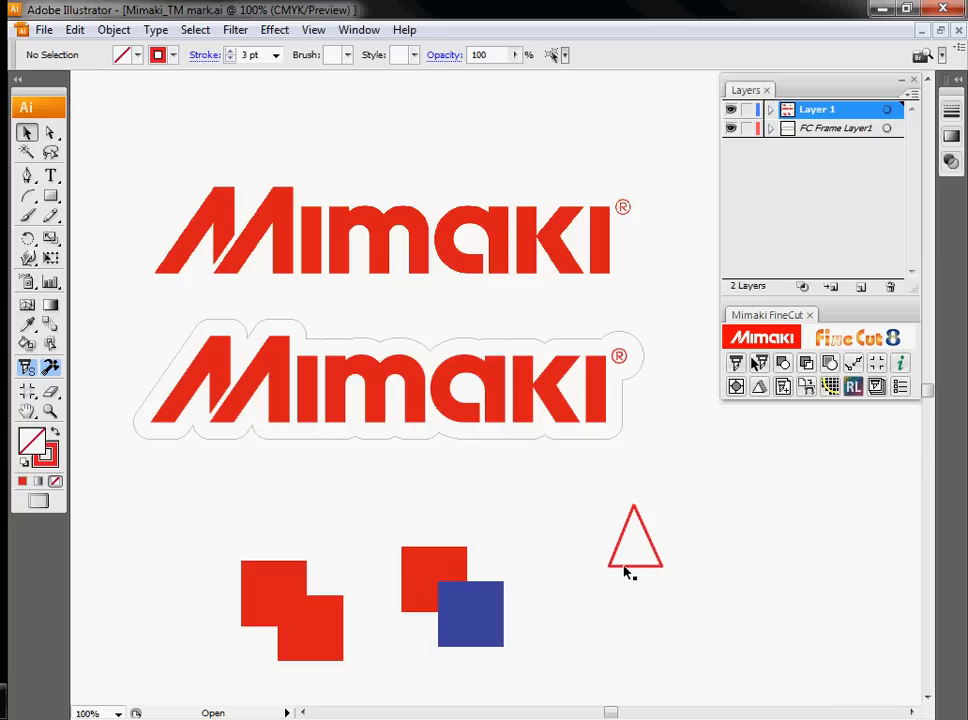
click(629, 571)
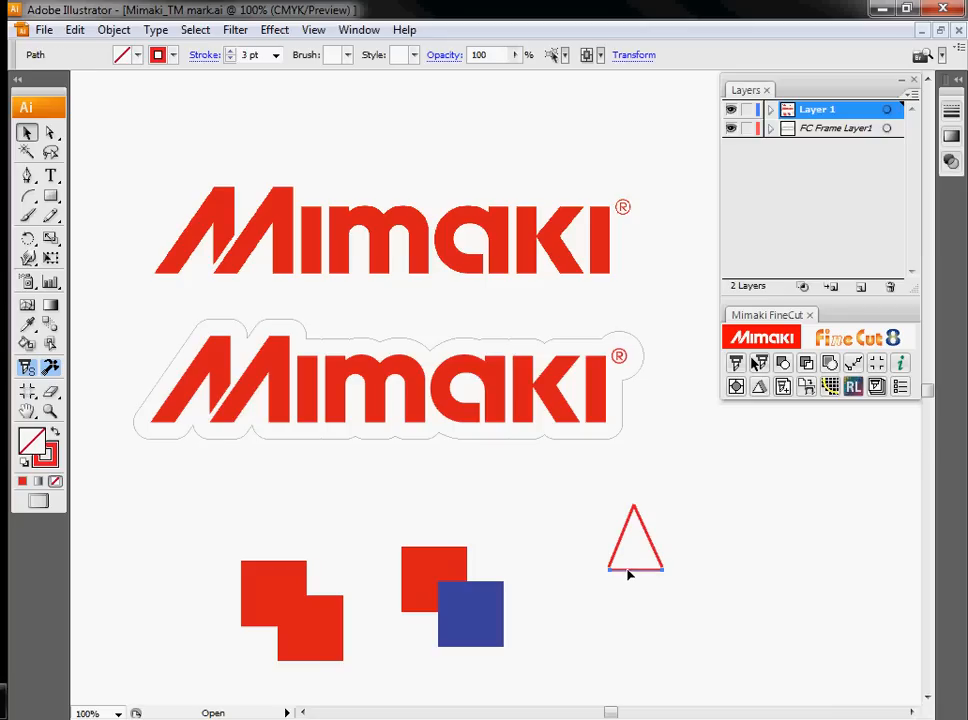
click(614, 588)
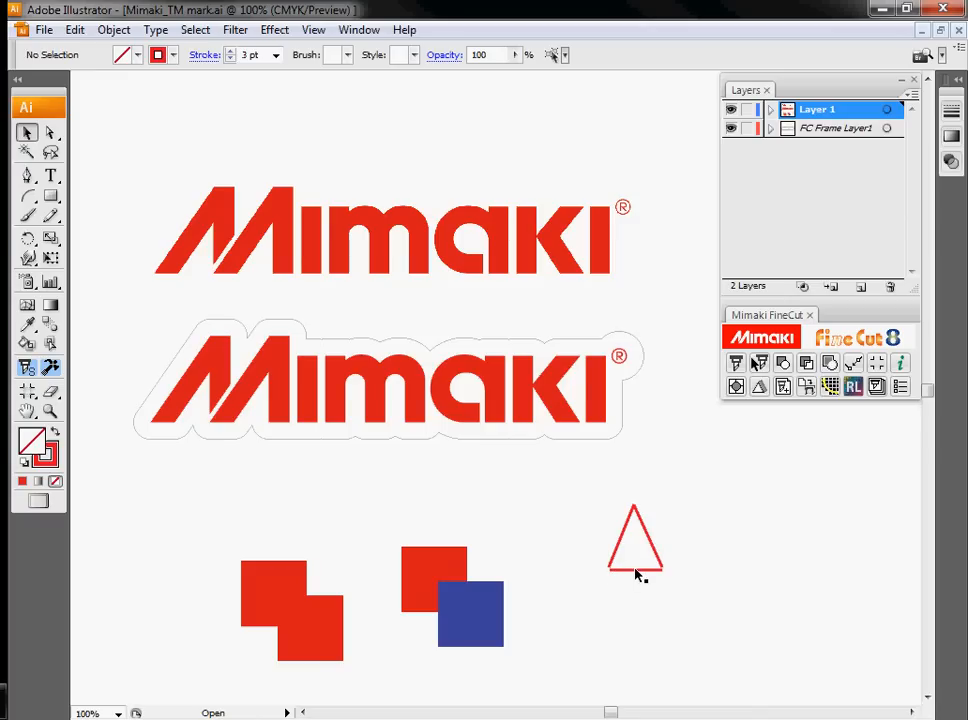
click(636, 570)
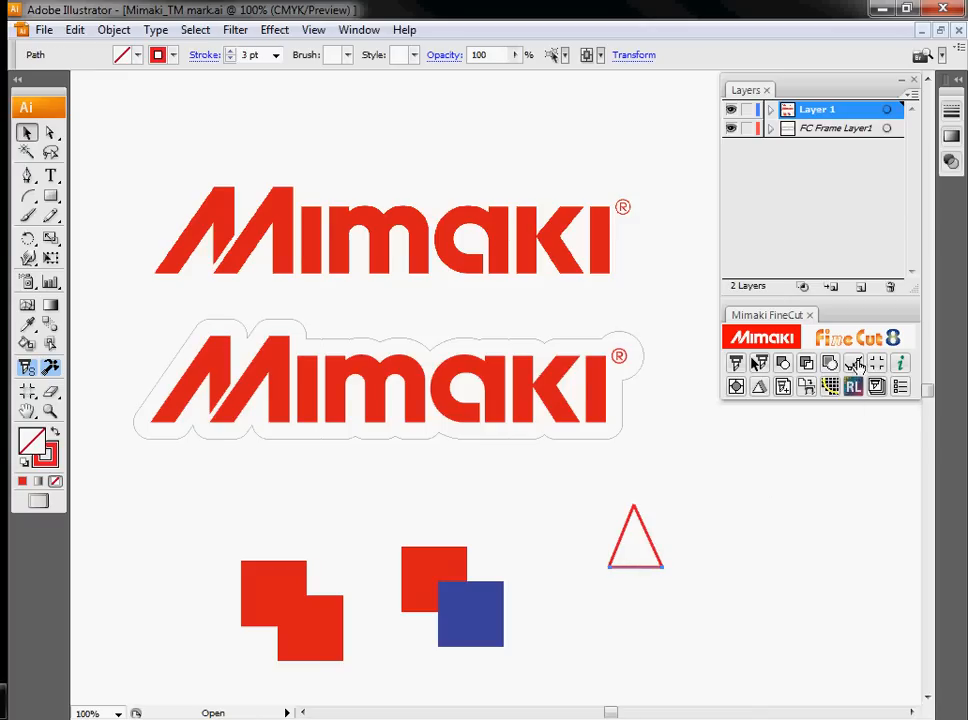
Join the three red triangle lines into a single path with Join Path.
drag(592, 480, 732, 611)
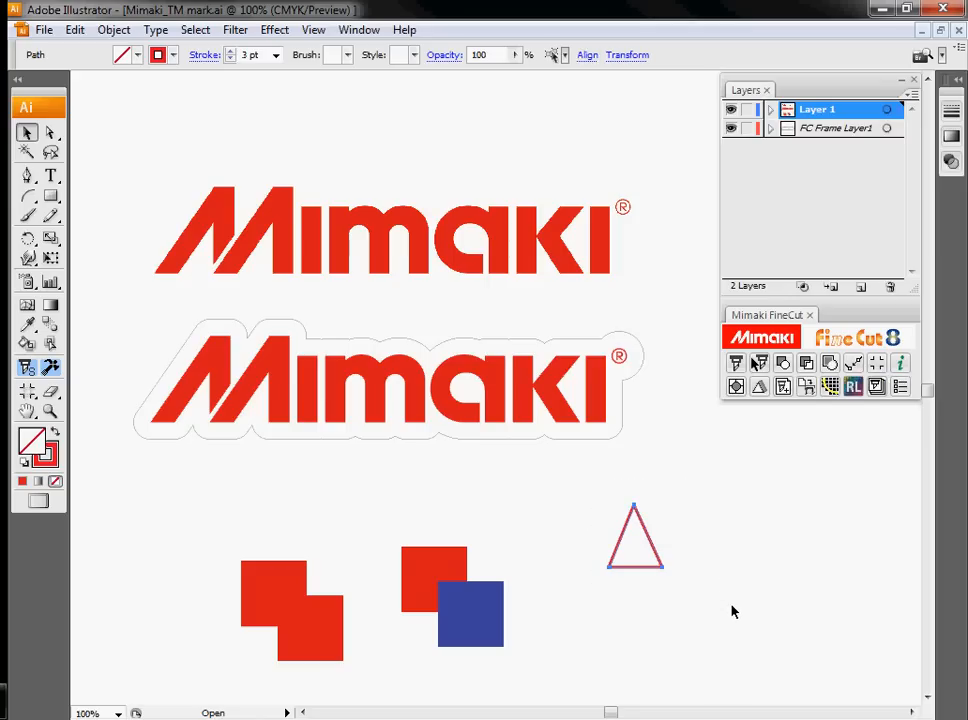
click(852, 365)
click(557, 400)
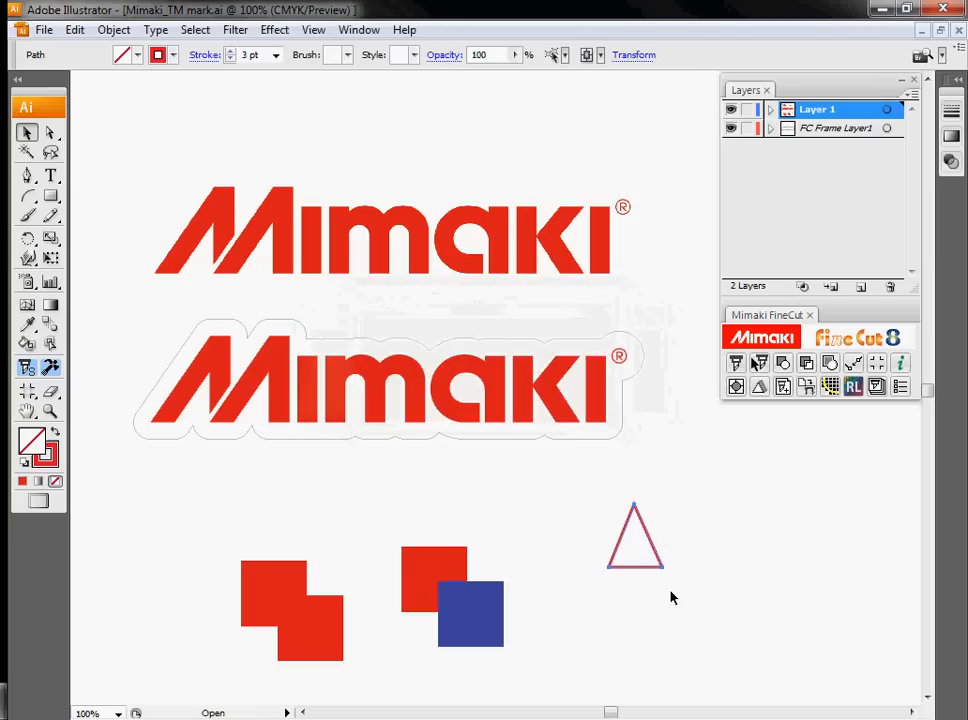
Move the joined triangle as one object to just right of the red and blue squares, and deselect it.
click(665, 530)
drag(648, 543, 684, 555)
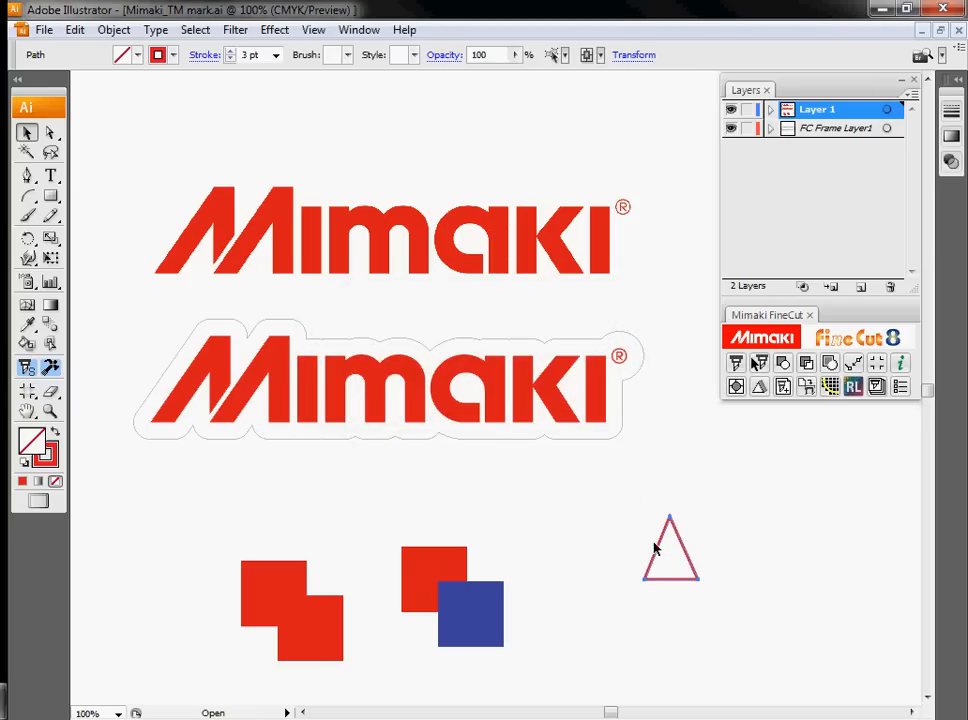
drag(657, 553, 580, 588)
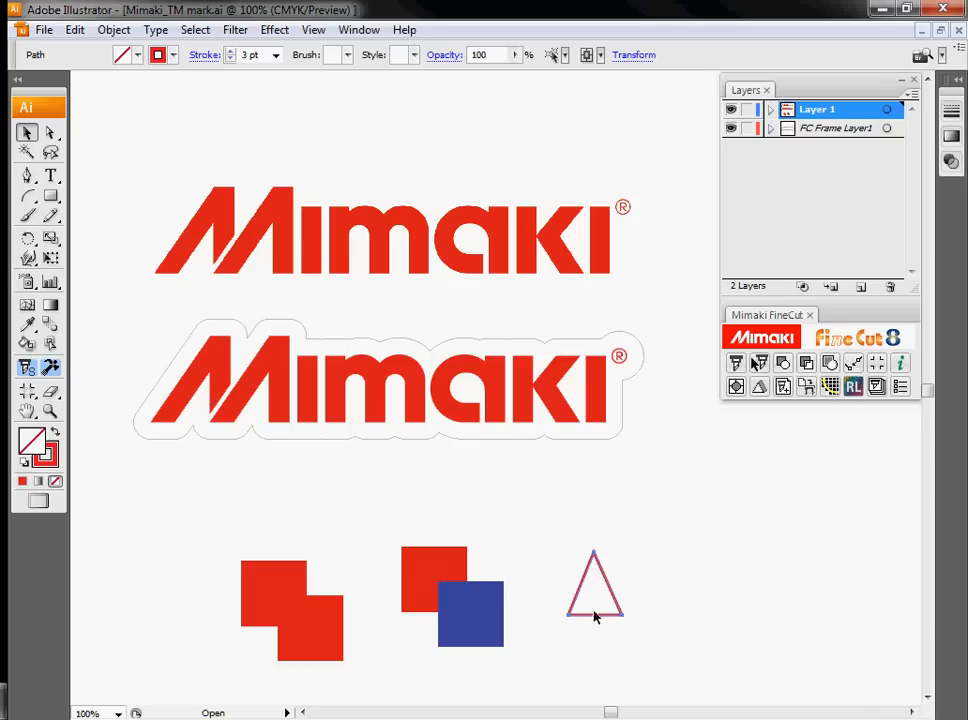
click(724, 584)
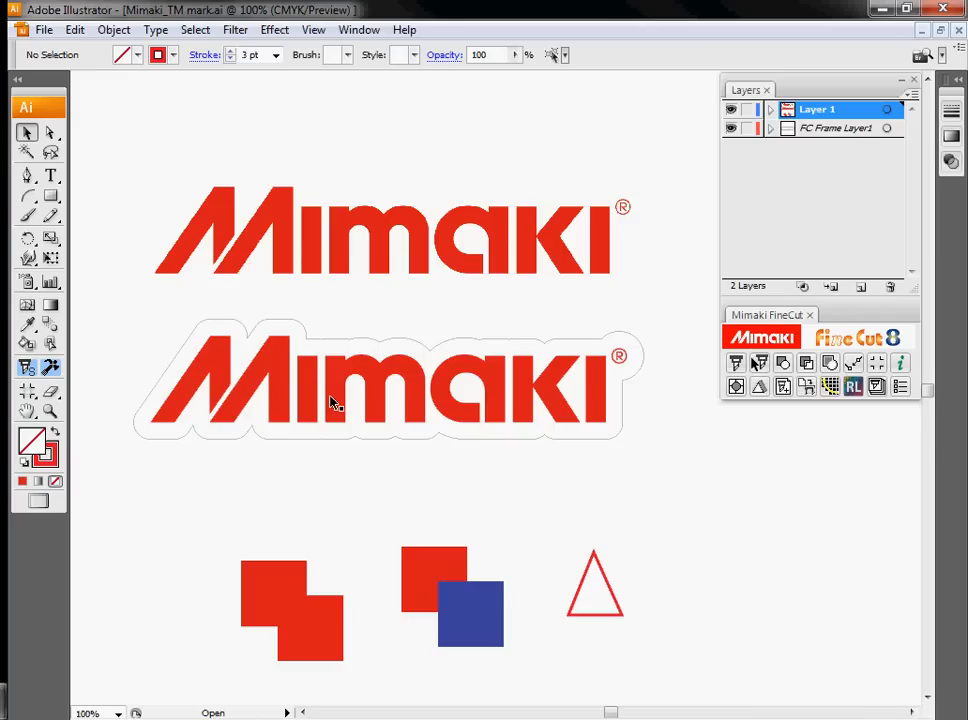
Draw a rectangle around the framed logo and create 10 mm register marks from it, 0.4 mm wide, with cutting line, direction mark and surrounding fill.
click(51, 197)
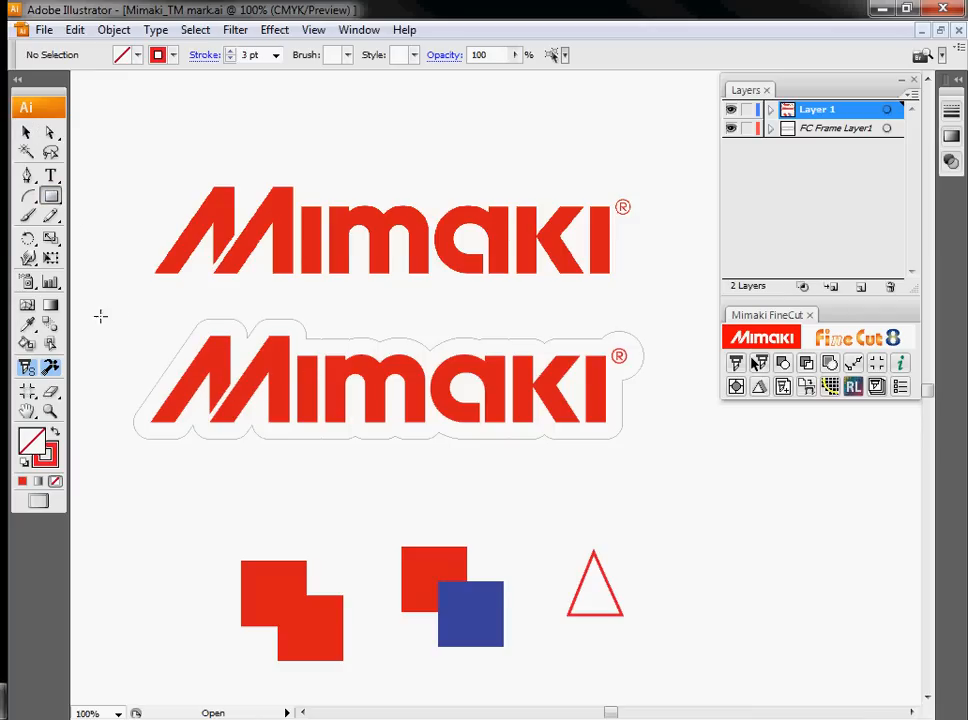
drag(128, 307, 648, 443)
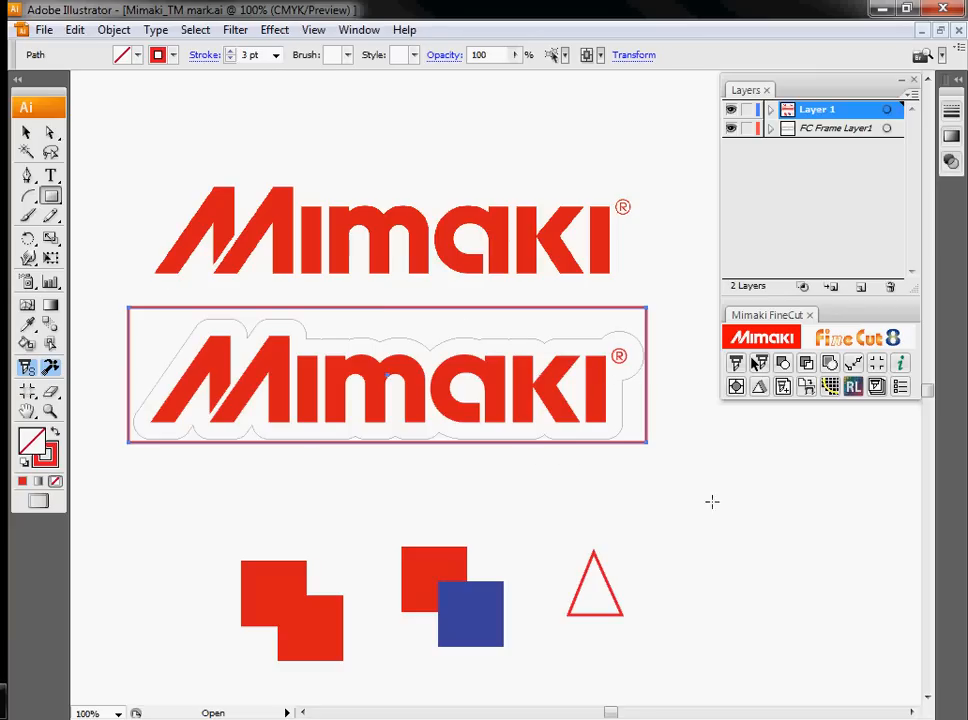
click(877, 365)
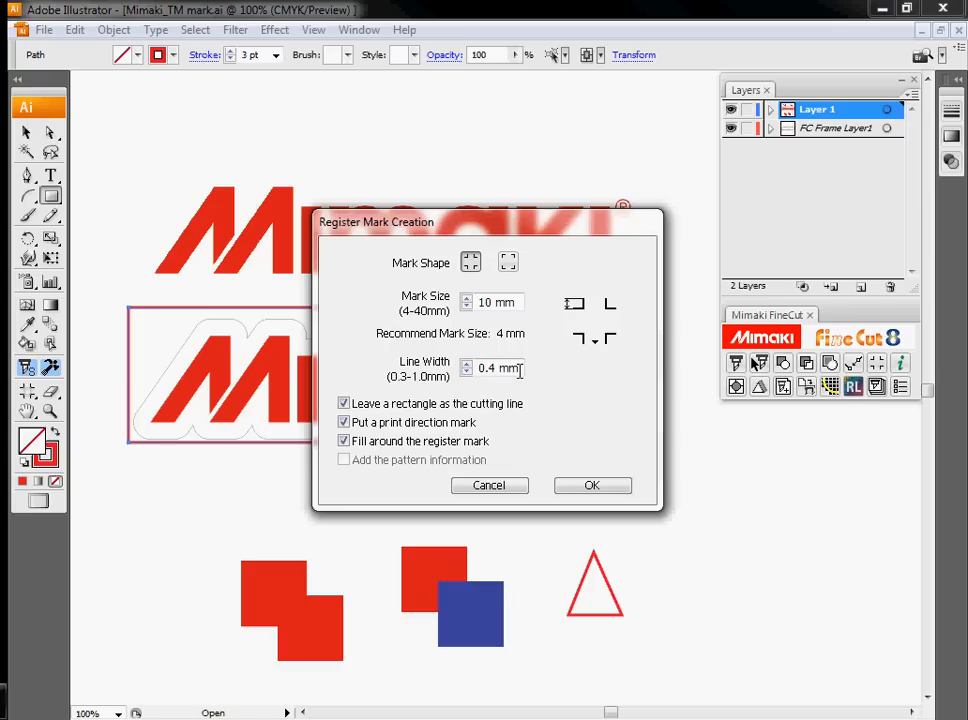
click(345, 423)
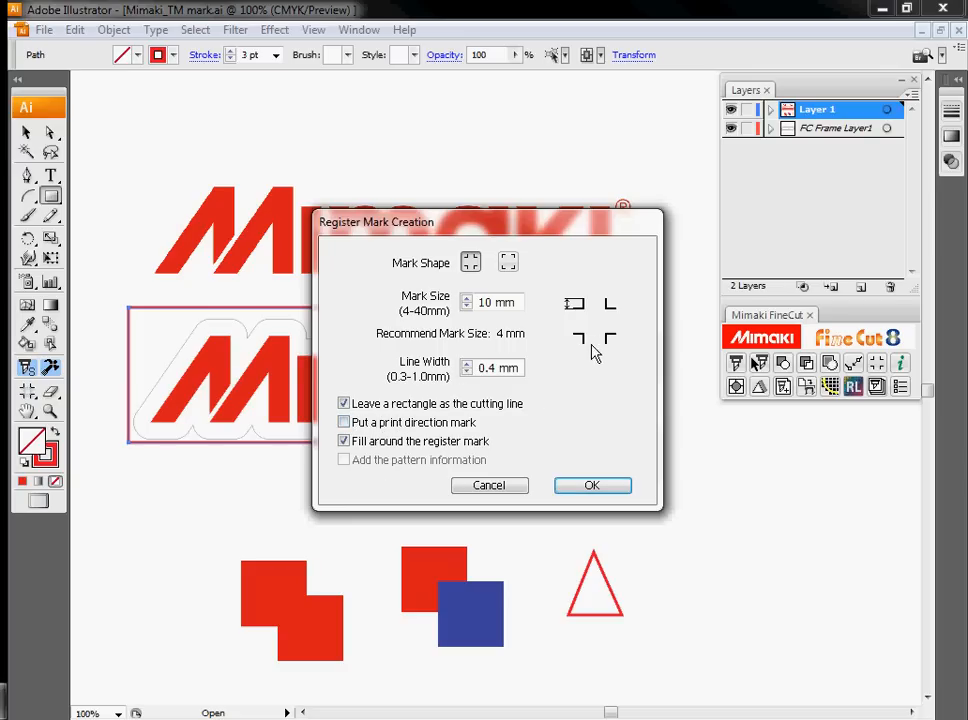
click(345, 423)
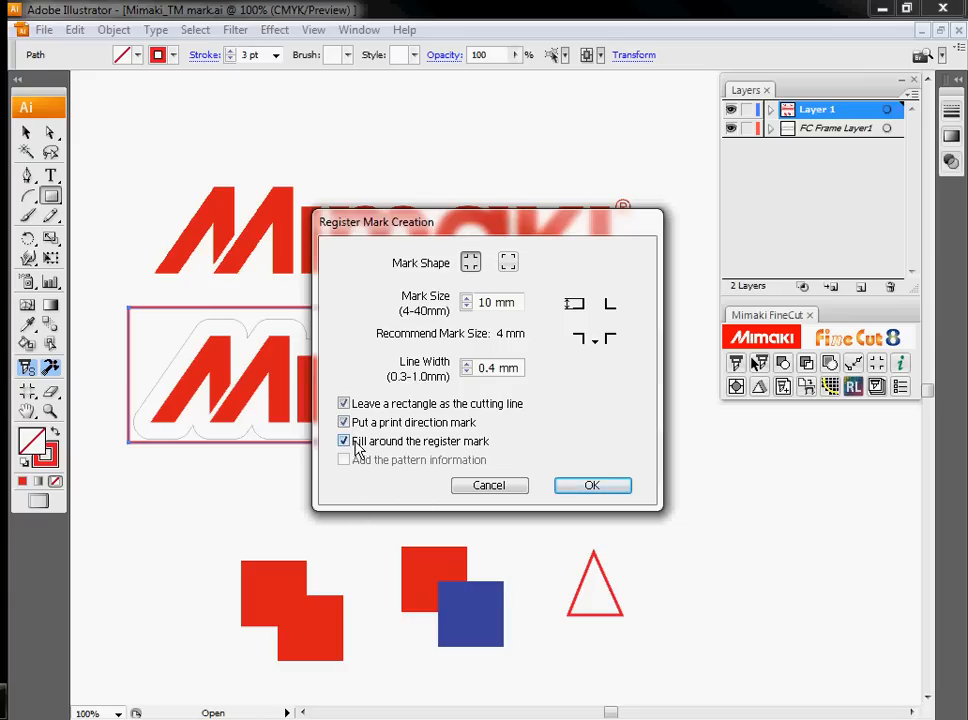
click(345, 443)
click(344, 442)
click(592, 486)
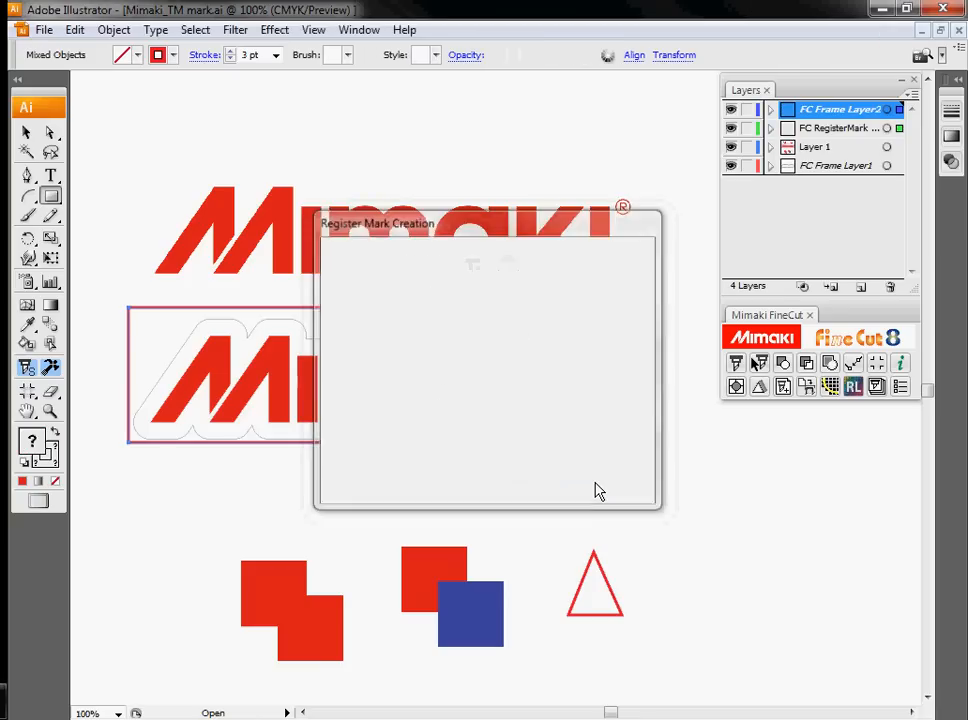
click(26, 132)
click(400, 476)
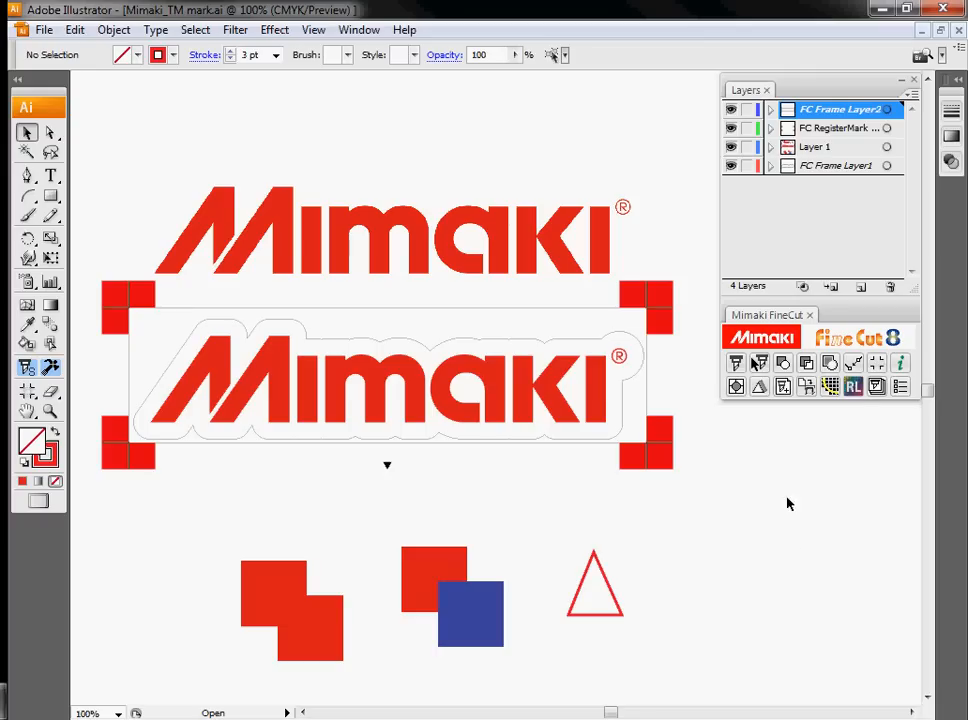
Move the merged red squares up and away from the red and blue squares.
click(267, 587)
drag(279, 627, 236, 594)
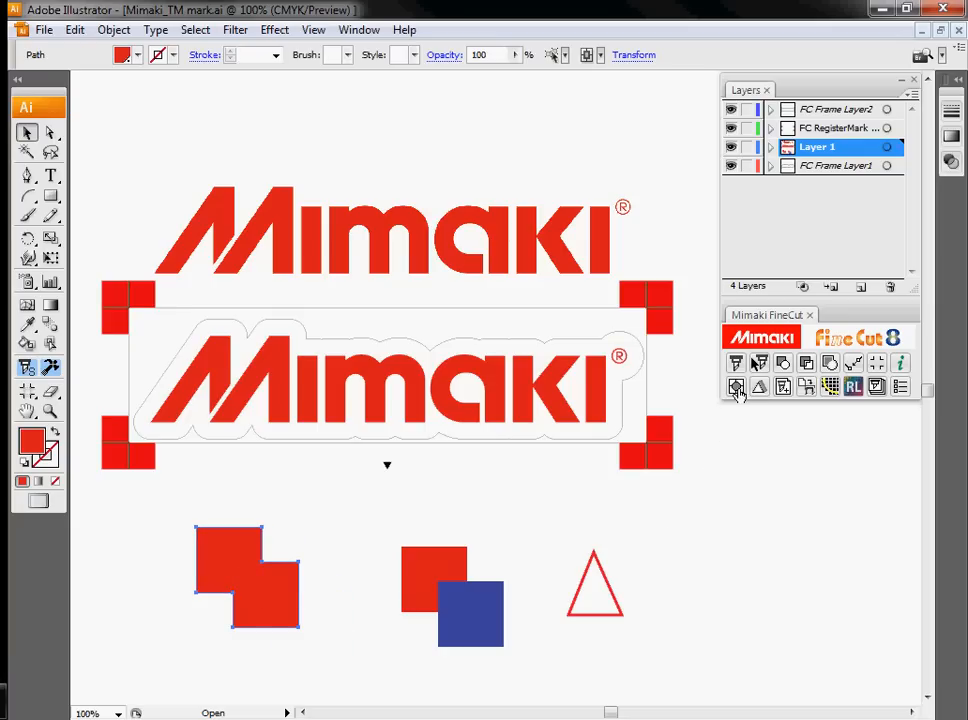
Try weed lines around the merged red squares with a 3 by 3 divided interval, and leave without creating them.
click(736, 388)
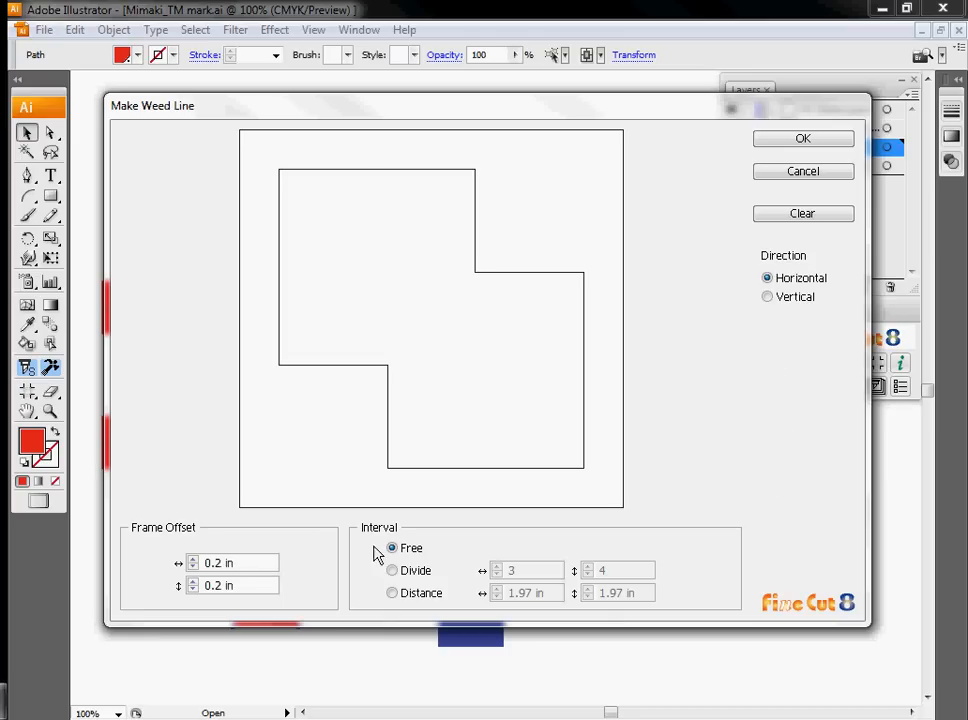
click(417, 572)
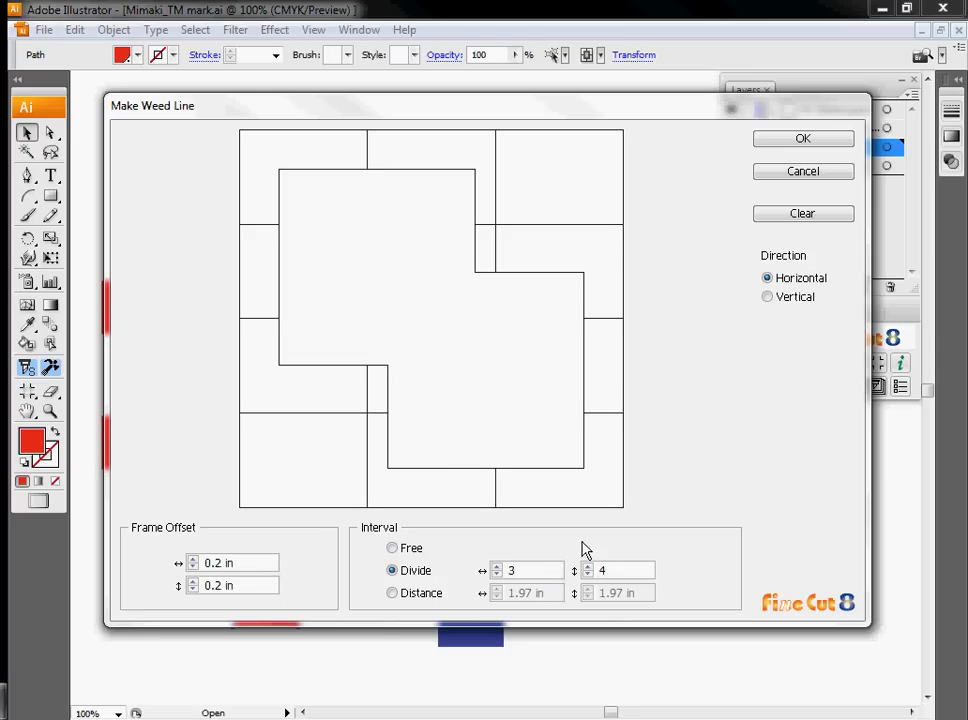
click(587, 574)
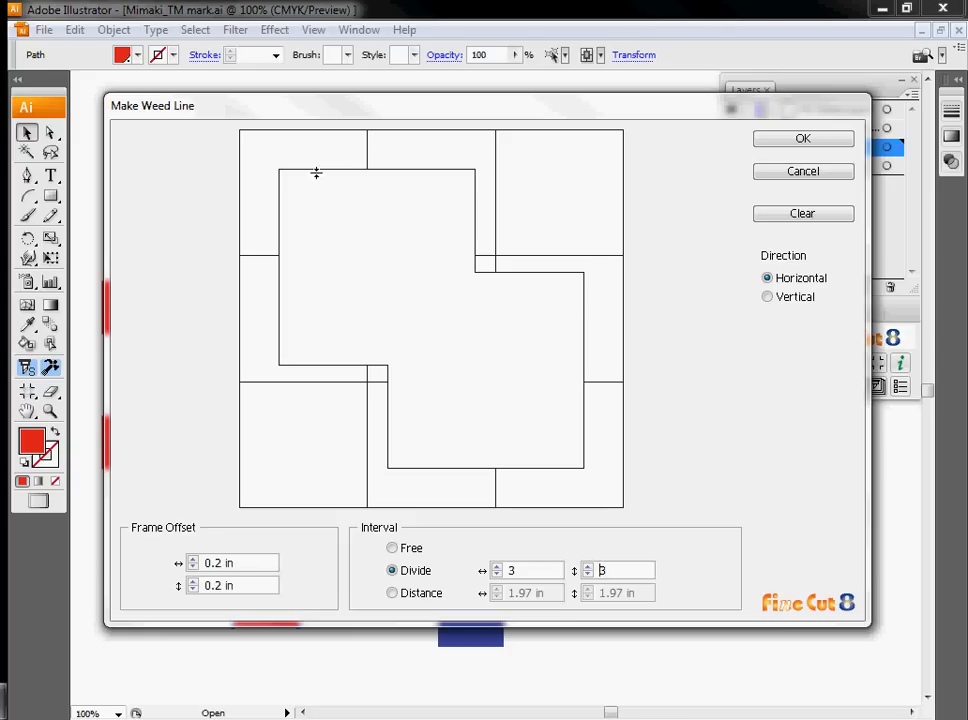
click(803, 172)
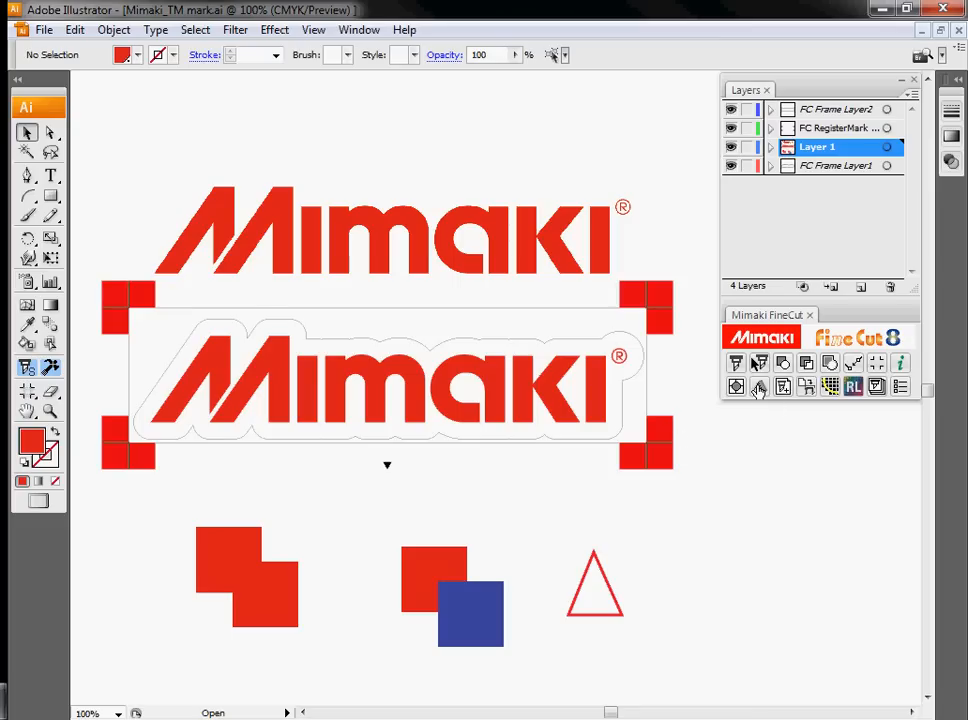
Preview the Drop, Box, Perspective, Cast and Edge shadow styles on the merged red squares without applying any of them.
click(272, 622)
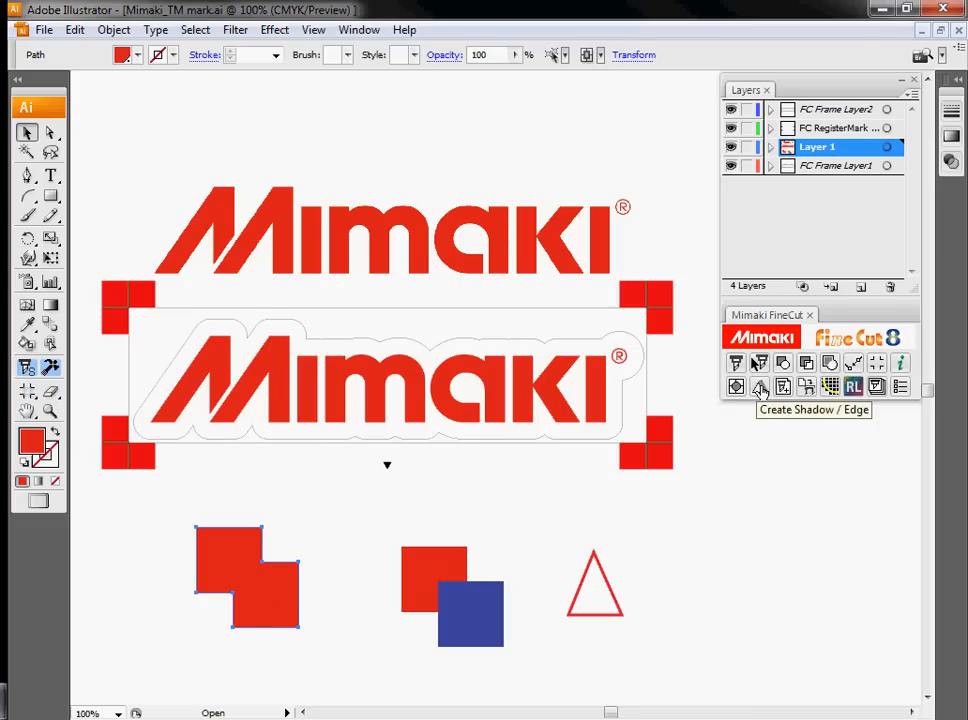
click(760, 388)
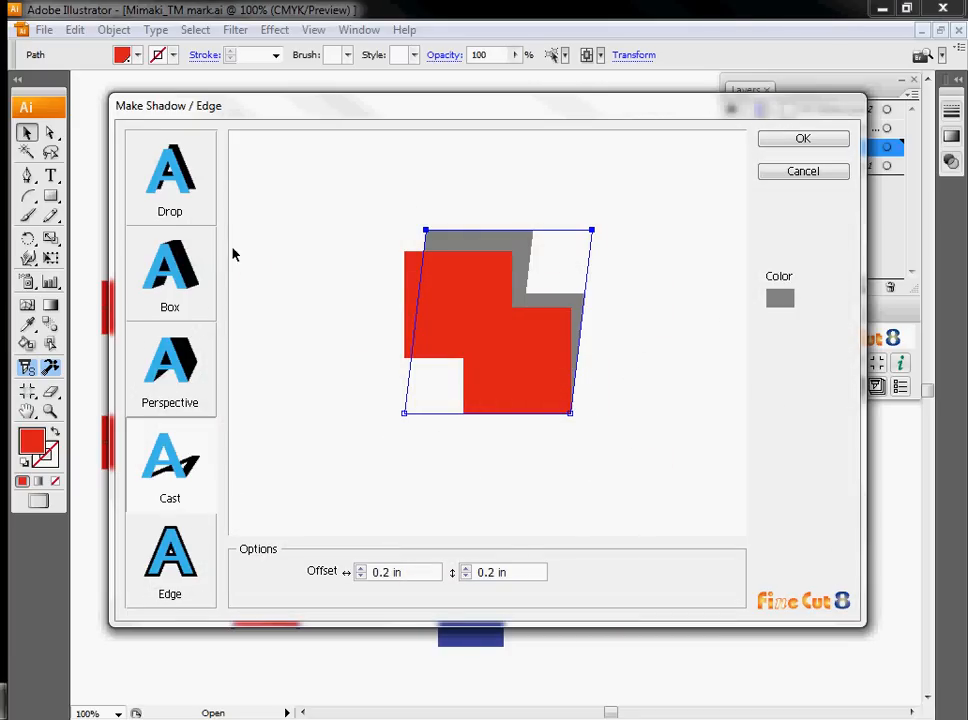
click(186, 202)
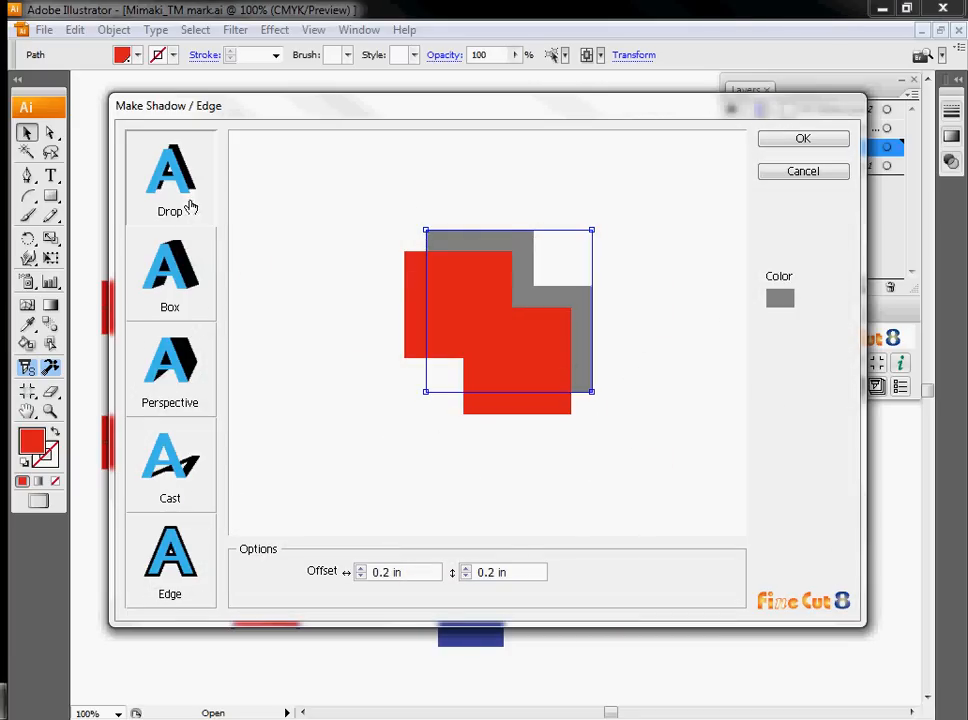
click(174, 282)
click(170, 365)
click(172, 460)
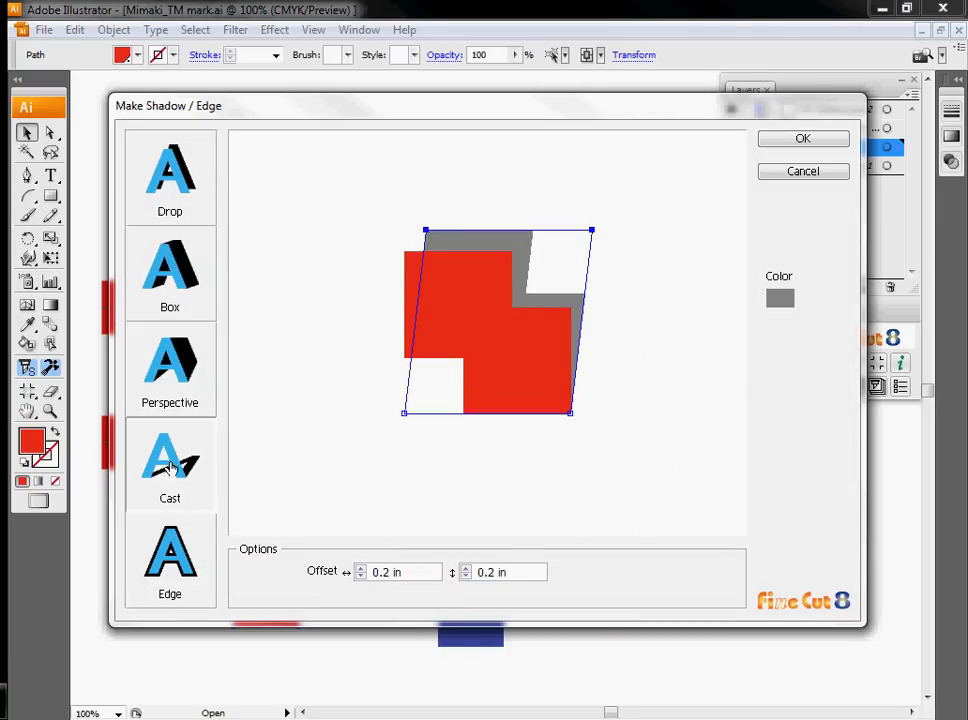
click(199, 557)
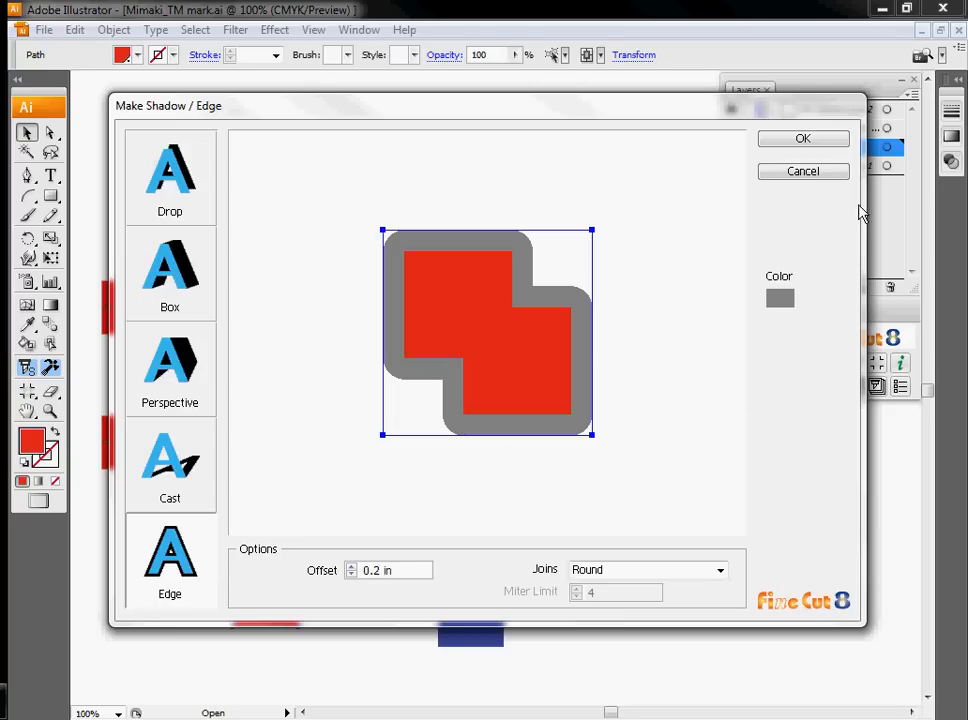
click(834, 175)
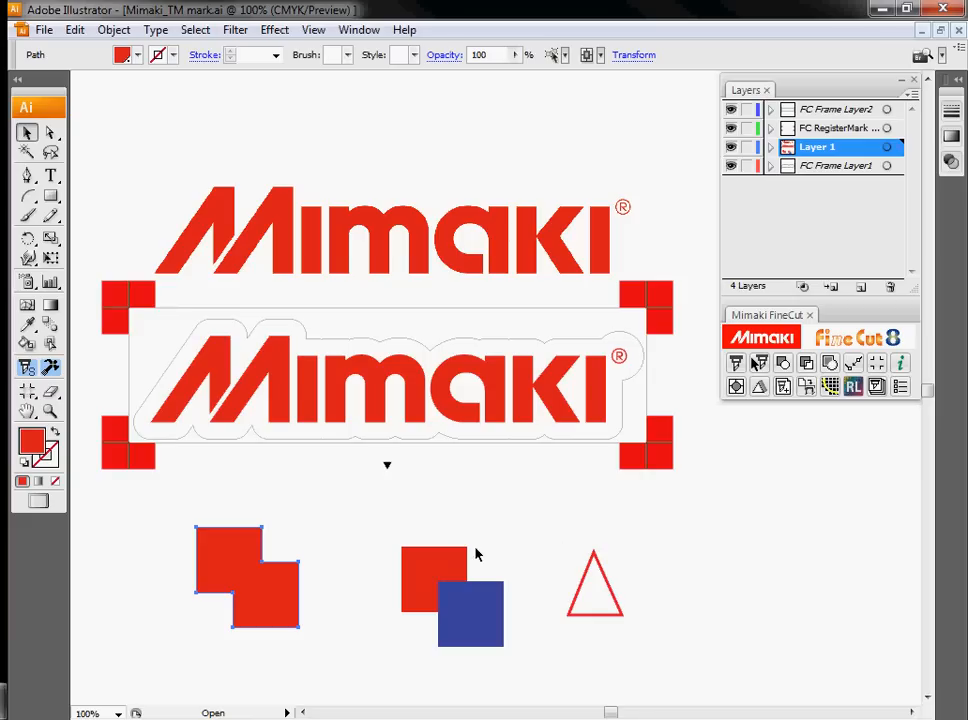
Move the upper Mimaki logo image slightly higher, farther from the framed vector logo.
click(433, 404)
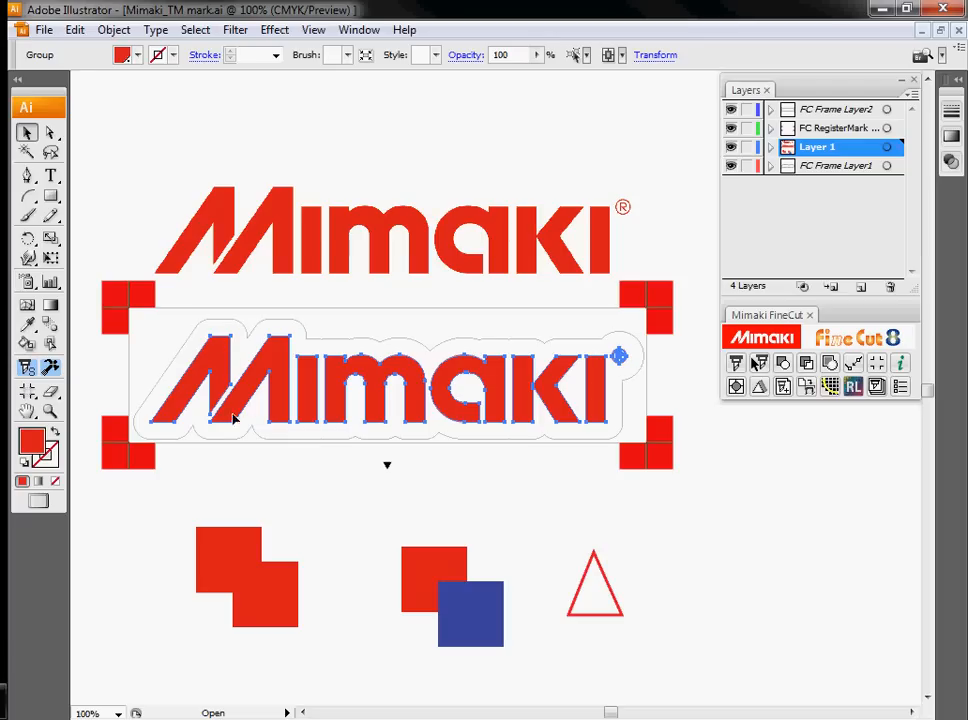
click(398, 228)
drag(405, 222, 402, 203)
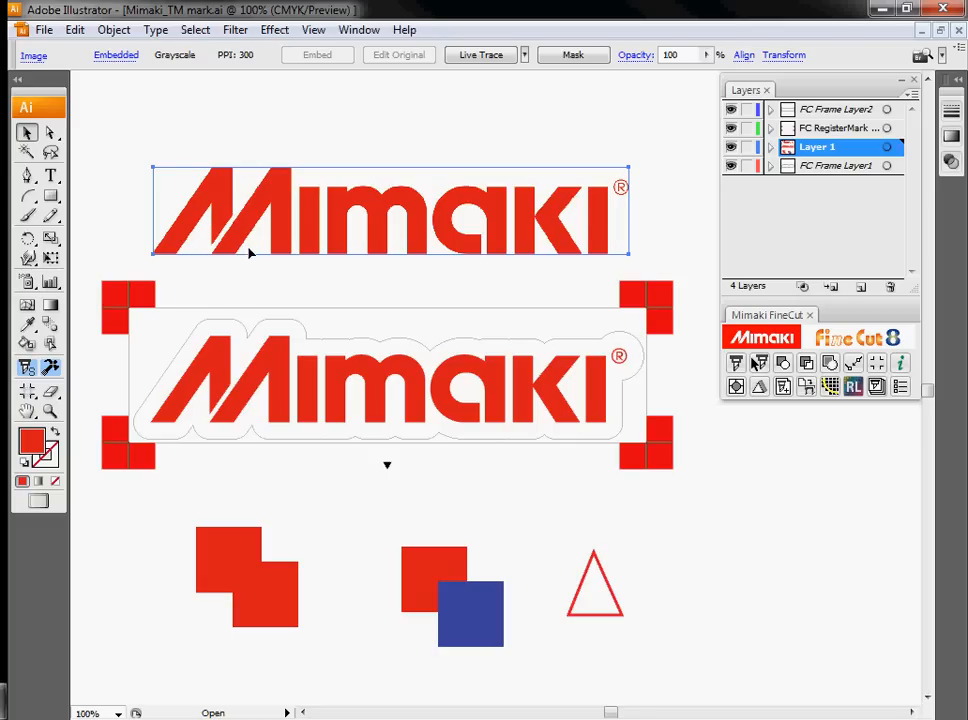
Examine the slanted edge of the M in the framed vector logo at 6400% magnification.
click(50, 410)
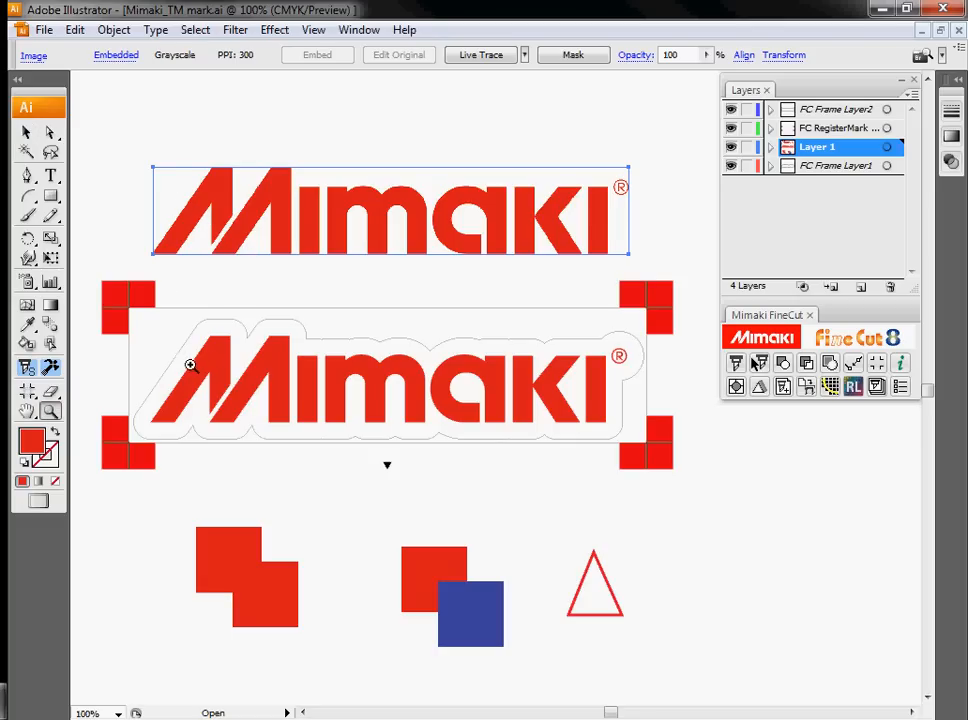
drag(179, 367, 204, 392)
drag(249, 339, 309, 426)
drag(346, 372, 455, 525)
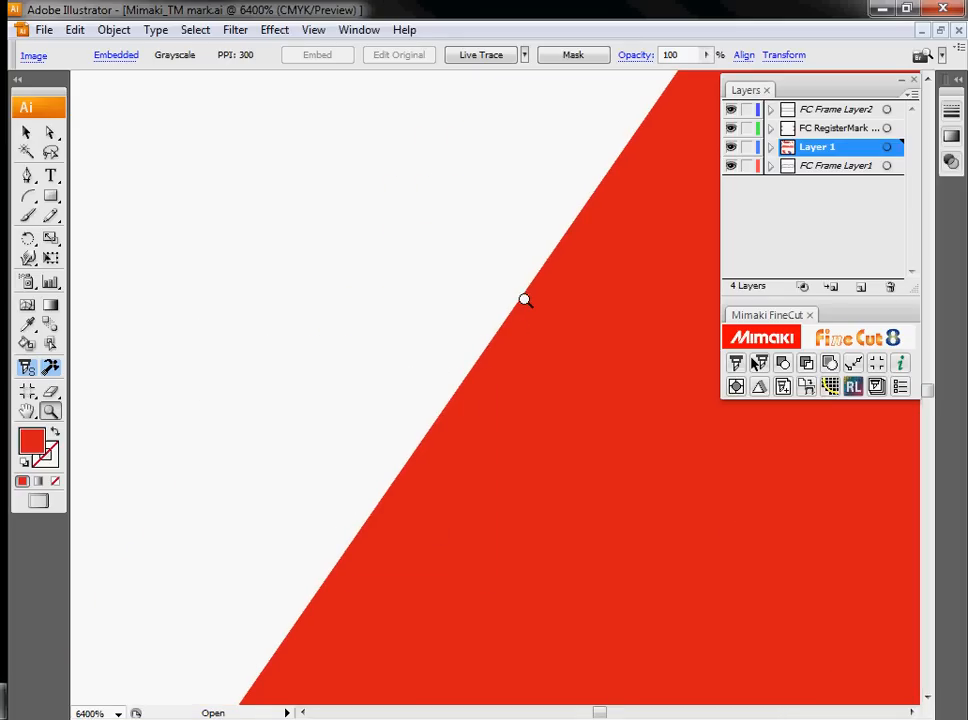
key(ctrl+minus)
key(ctrl+minus)
key(ctrl+minus)
key(ctrl+minus)
key(ctrl+minus)
key(ctrl+minus)
key(ctrl+minus)
key(ctrl+minus)
key(ctrl+minus)
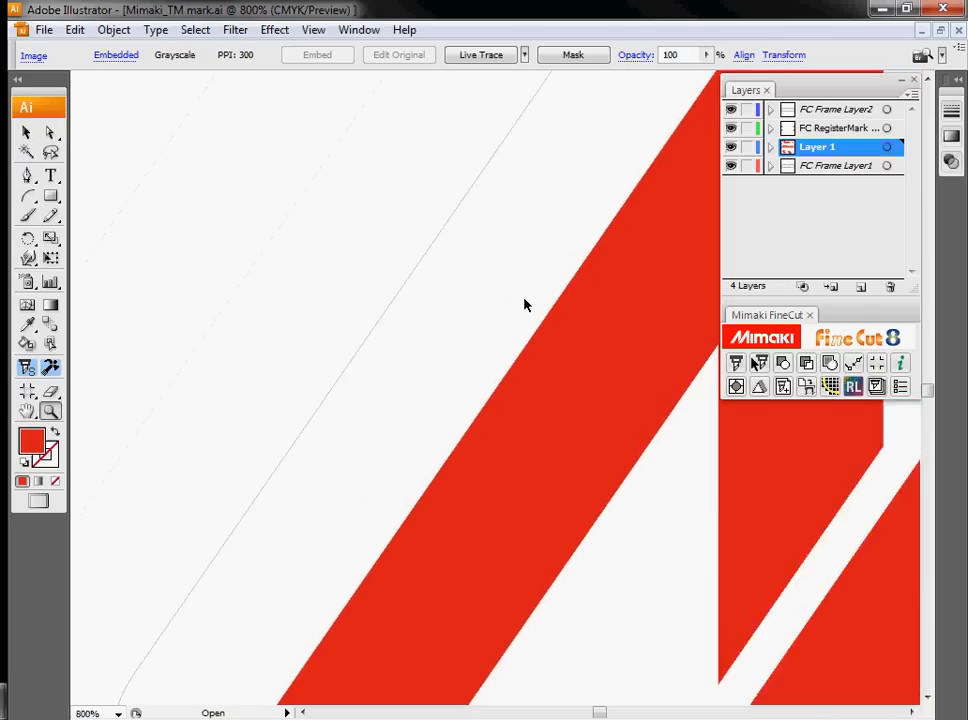
key(ctrl+minus)
key(ctrl+minus)
key(ctrl+minus)
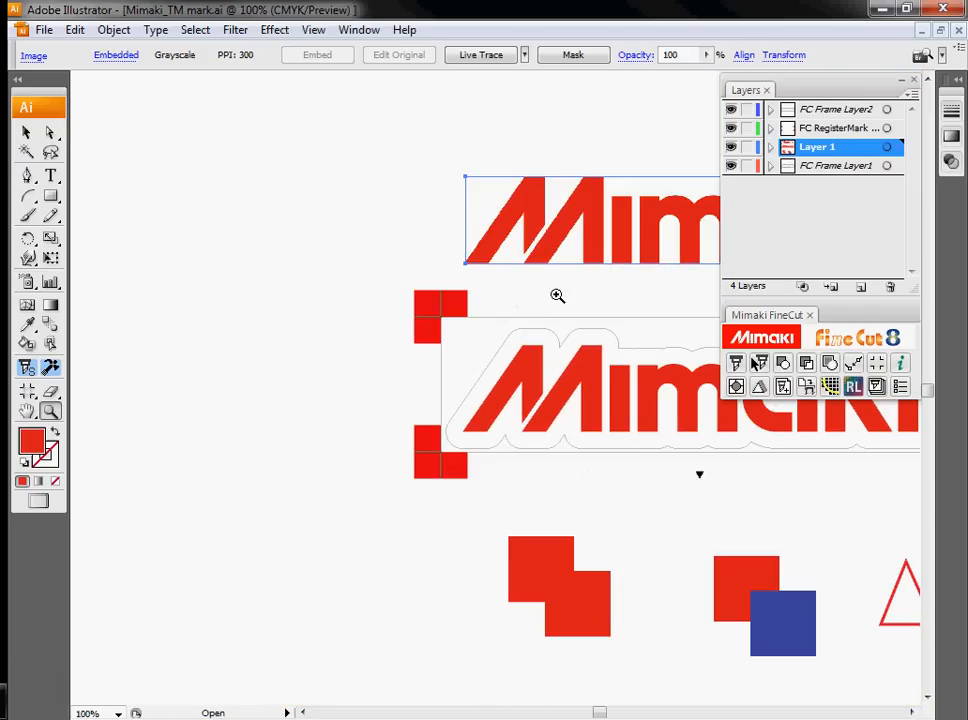
Examine the slanted edge of the M in the upper logo image at 6400% magnification.
mouse_move(493, 213)
mouse_down()
mouse_move(517, 244)
mouse_move(505, 227)
mouse_up()
drag(437, 217, 506, 292)
drag(415, 277, 567, 436)
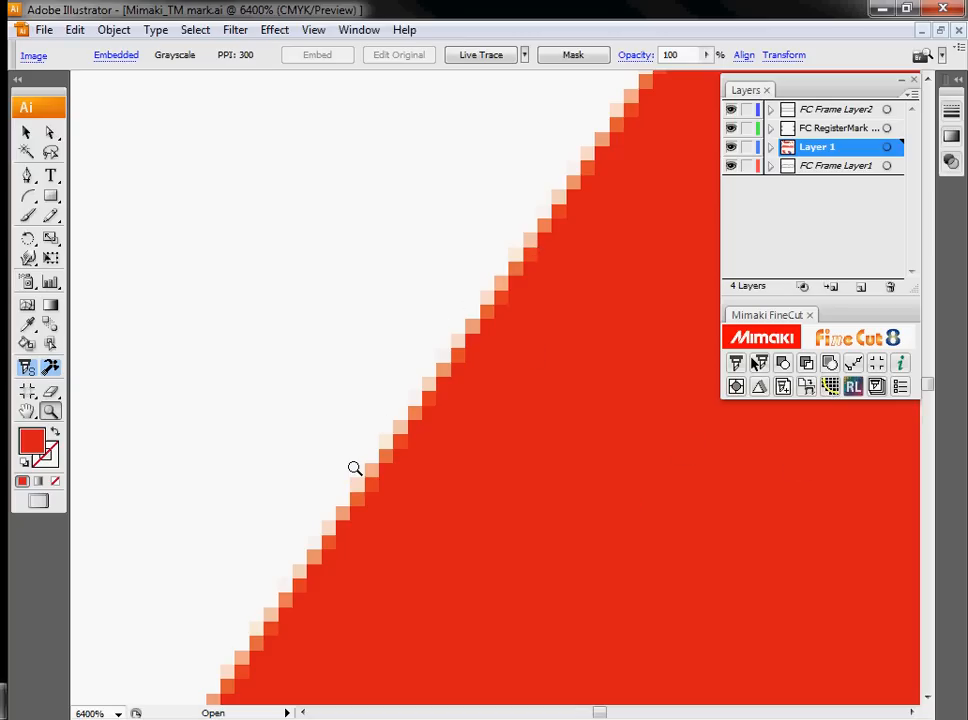
key(ctrl+minus)
key(ctrl+minus)
key(ctrl+minus)
key(ctrl+minus)
key(ctrl+minus)
key(ctrl+minus)
key(ctrl+minus)
key(ctrl+minus)
key(ctrl+minus)
key(ctrl+minus)
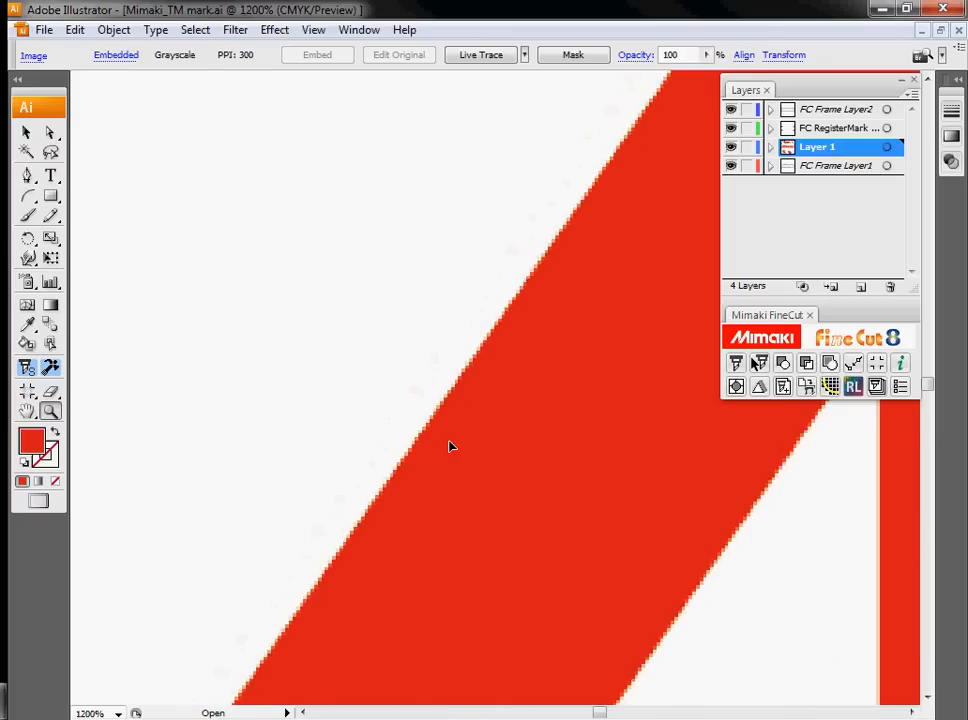
key(ctrl+minus)
key(ctrl+minus)
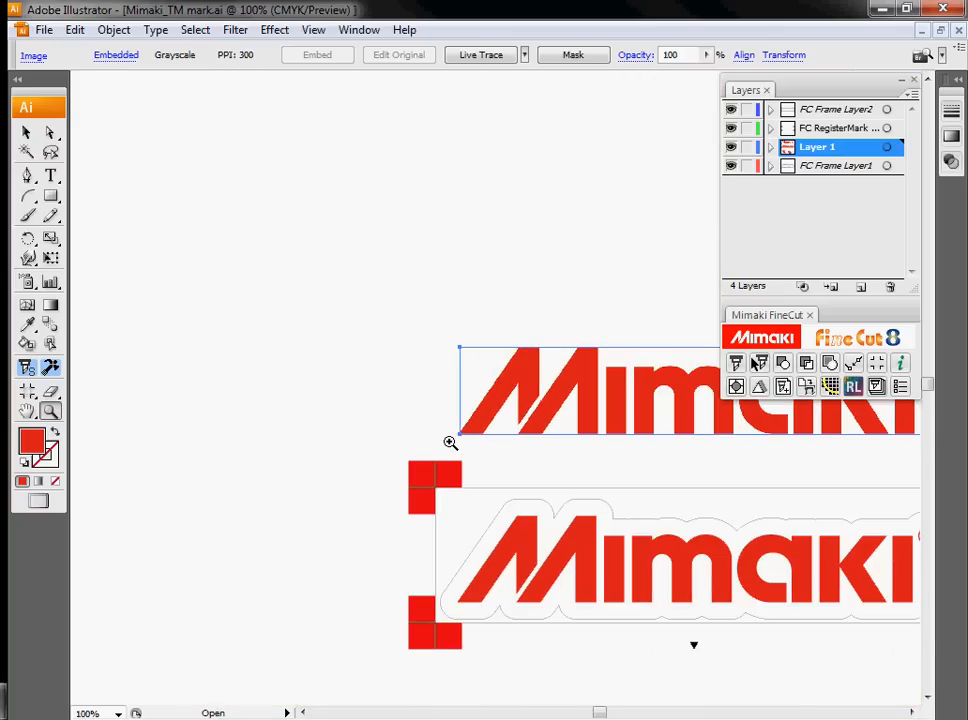
Trace the upper logo image with Outline extraction, using a smaller trace area and displaying the image beneath the traced outline.
drag(464, 441, 244, 363)
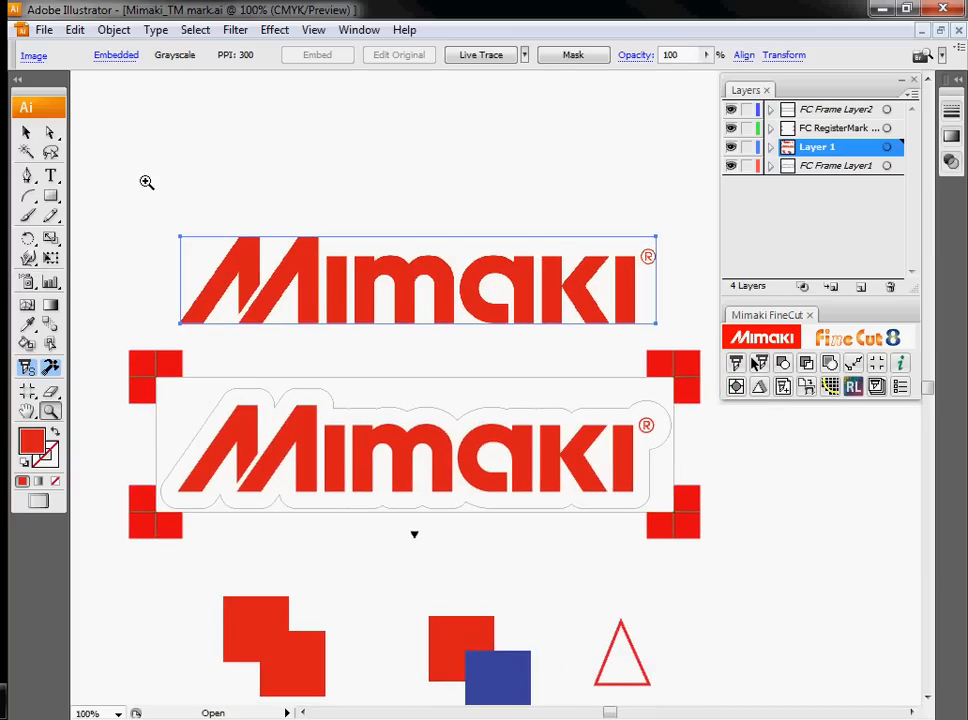
click(26, 132)
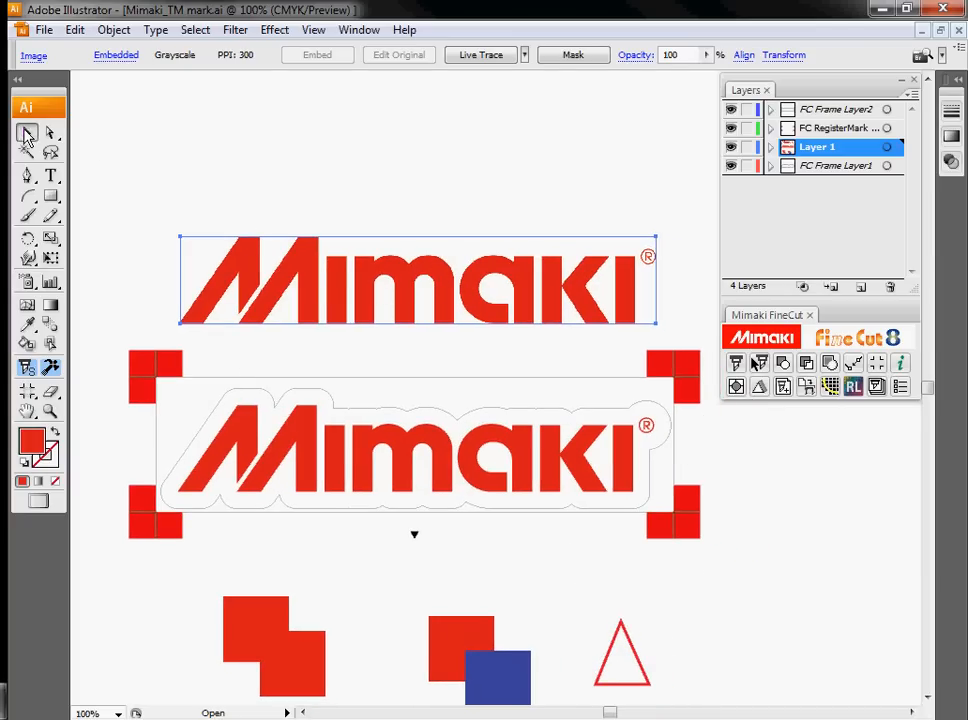
click(831, 387)
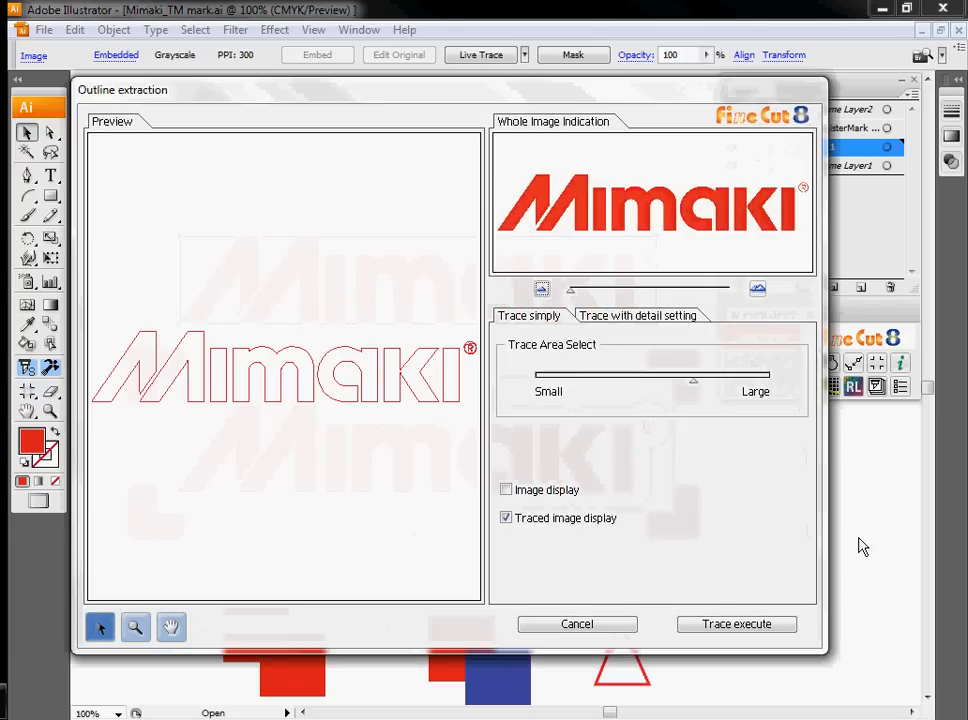
mouse_move(700, 393)
mouse_down()
mouse_move(596, 388)
mouse_move(633, 389)
mouse_up()
click(507, 490)
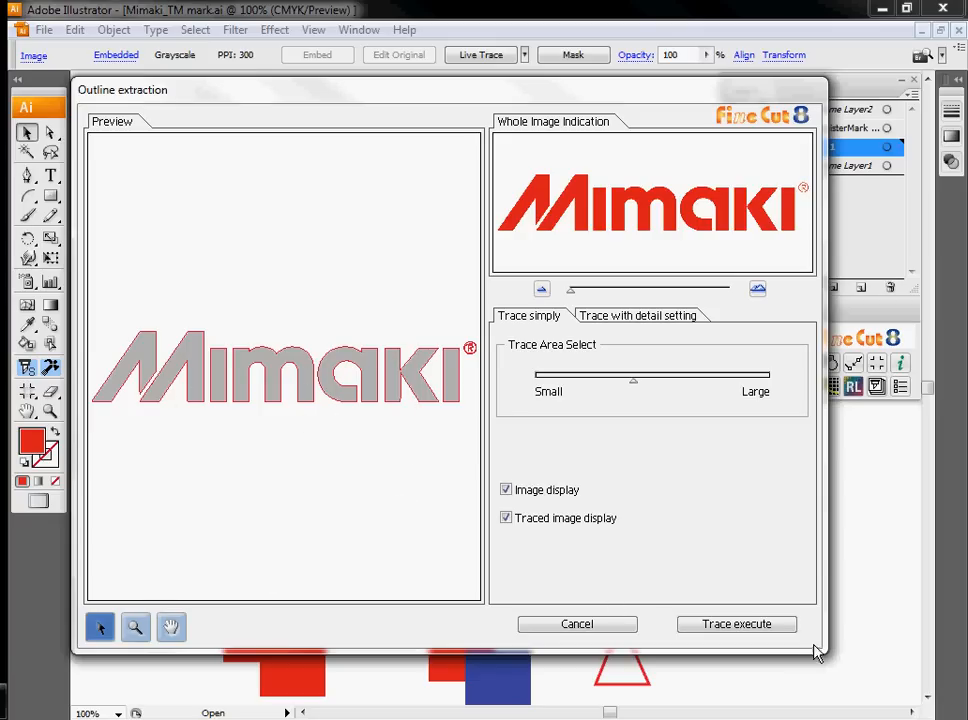
click(770, 626)
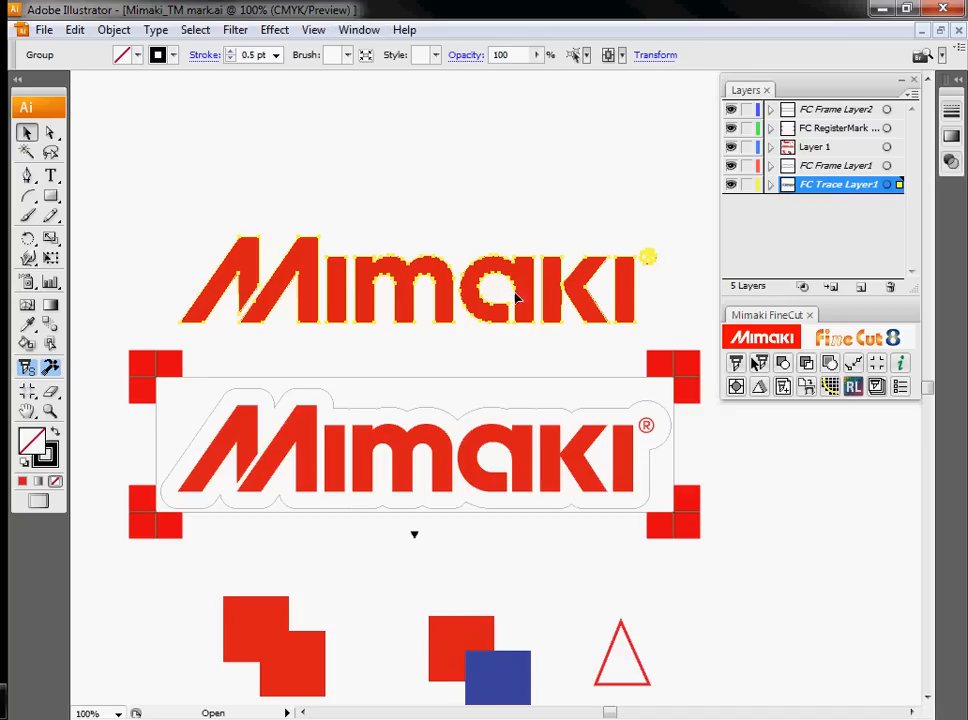
Switch to Outline view and compare the registered mark and letter outlines of the vector logo and the traced logo up close.
click(320, 32)
click(342, 53)
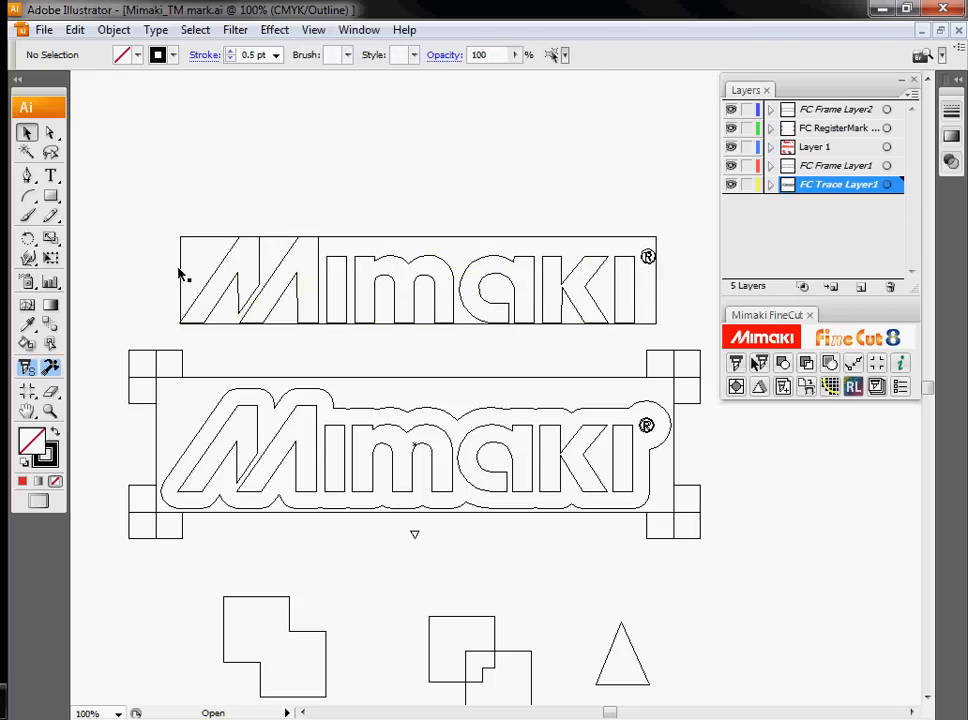
click(50, 410)
drag(634, 407, 677, 452)
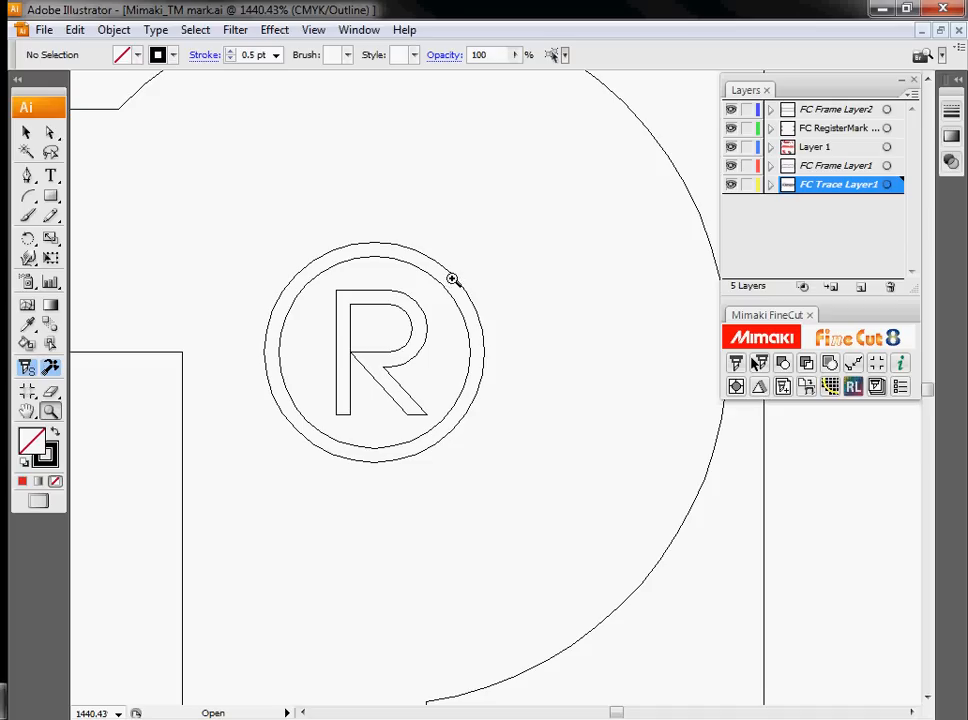
drag(460, 179, 474, 520)
drag(330, 162, 484, 540)
drag(470, 210, 527, 512)
drag(393, 264, 502, 532)
drag(489, 367, 552, 423)
drag(406, 196, 406, 361)
drag(362, 265, 537, 546)
scroll(479, 455, down, 5)
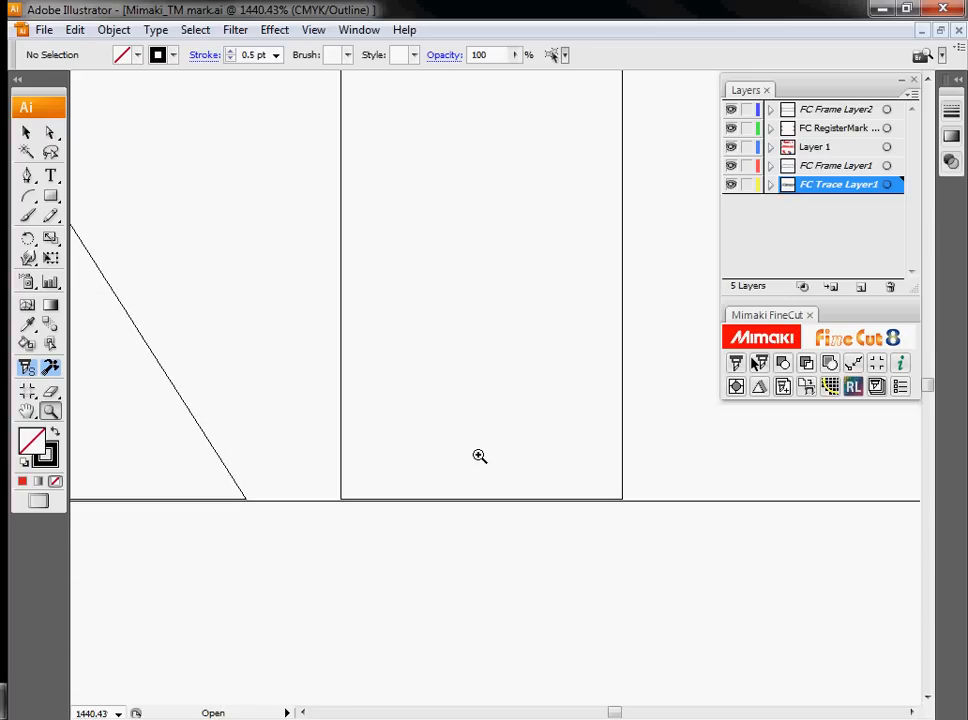
alt+click(308, 313)
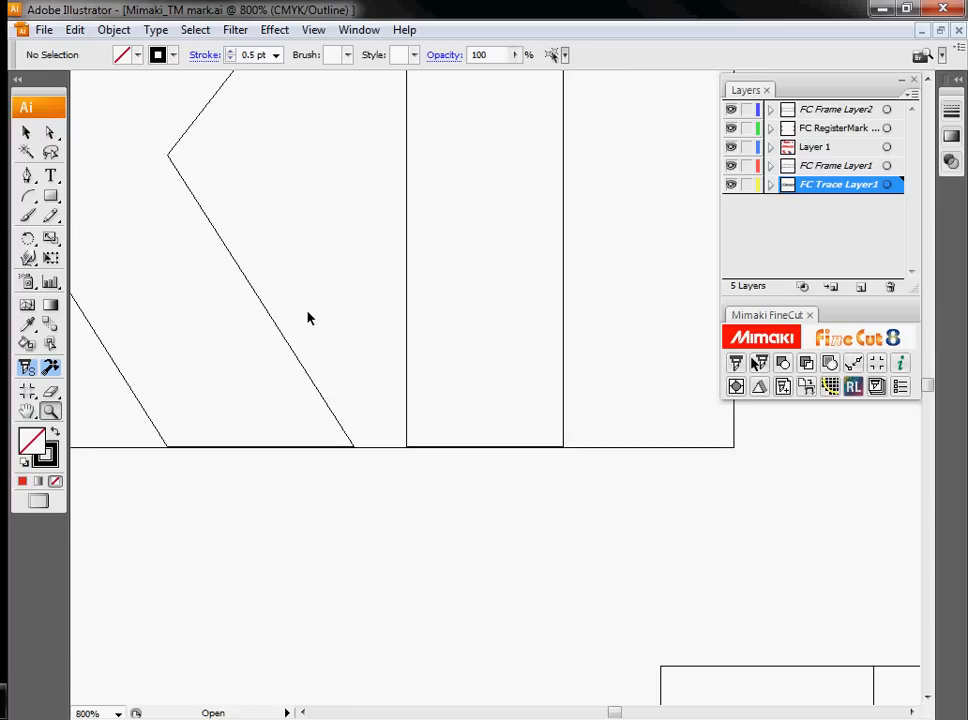
alt+click(308, 313)
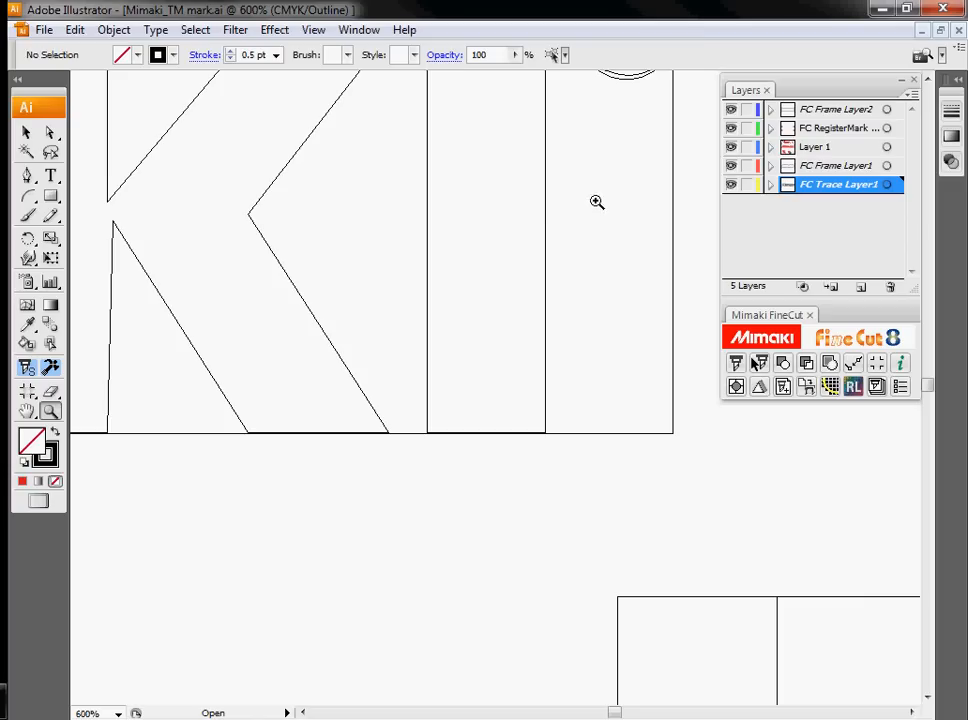
drag(616, 181, 500, 500)
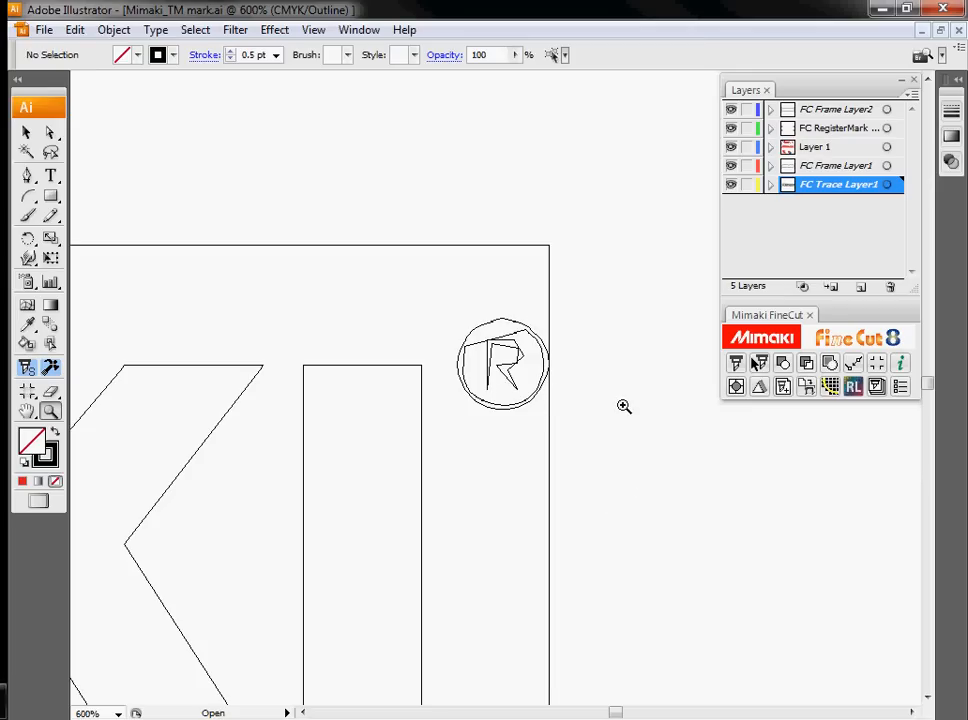
Bring all the artwork back into view and return from Outline view to Preview.
key(ctrl+minus)
key(ctrl+minus)
key(ctrl+minus)
key(ctrl+minus)
key(ctrl+minus)
key(ctrl+minus)
key(ctrl+minus)
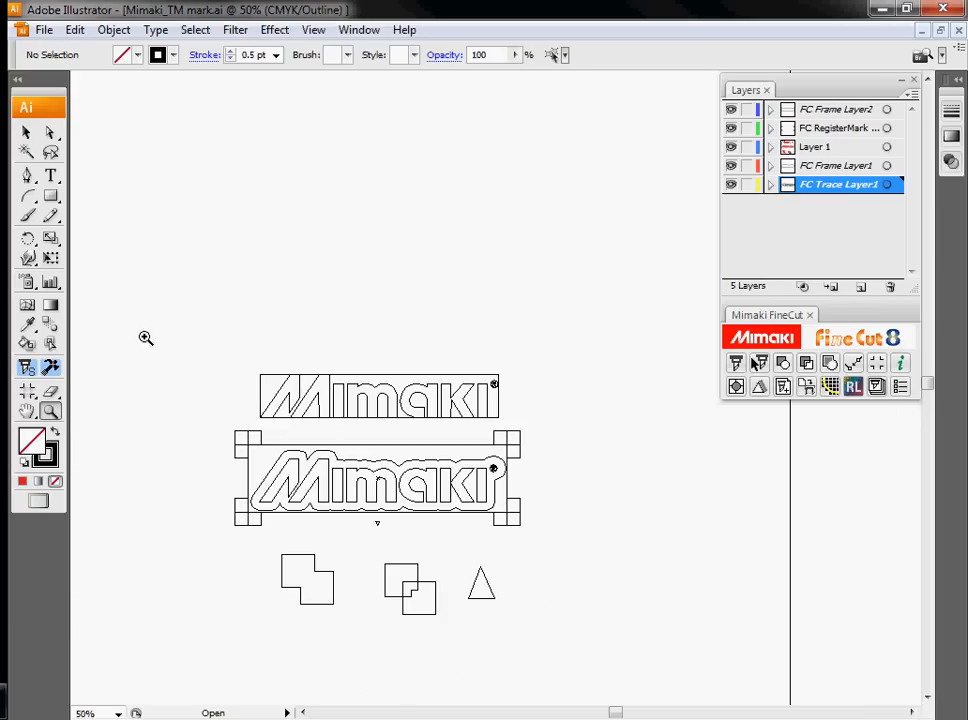
drag(205, 339, 567, 657)
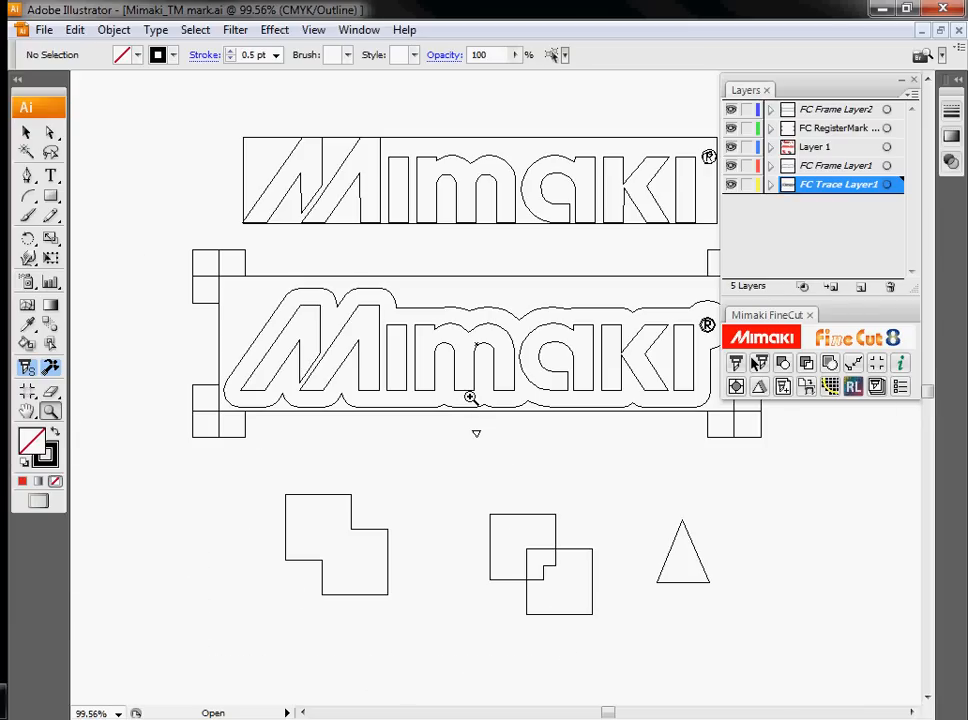
key(v)
drag(545, 249, 445, 250)
click(313, 29)
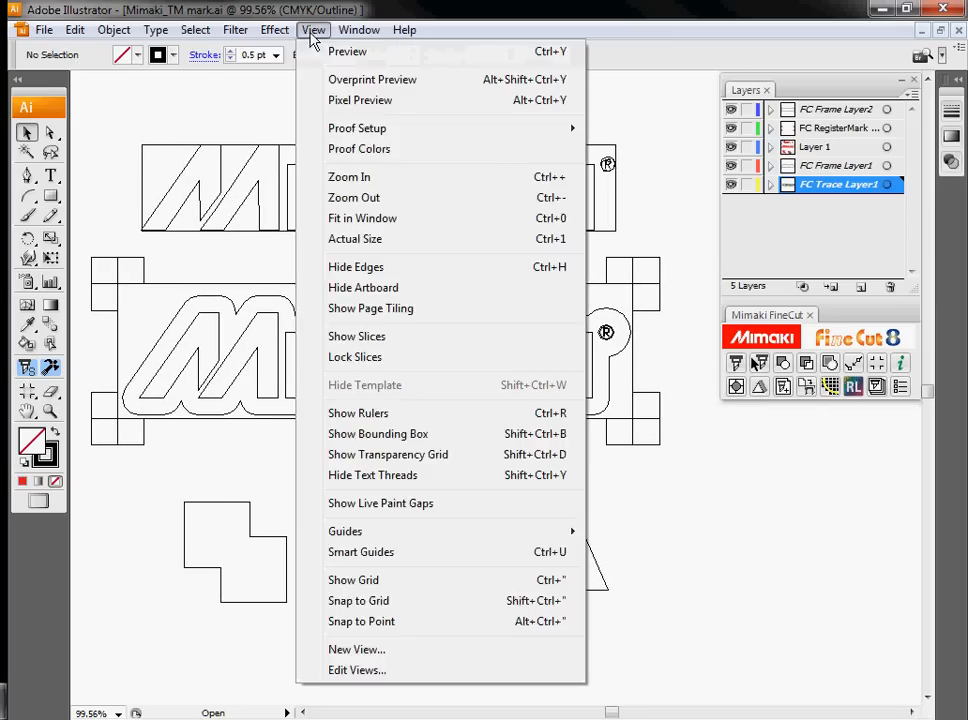
click(340, 48)
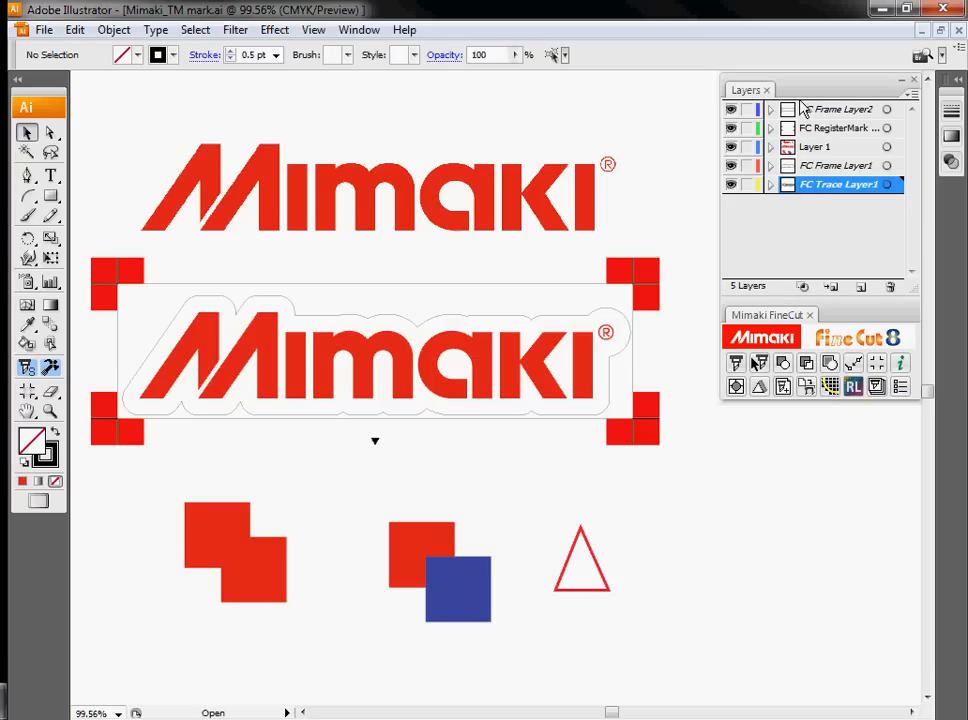
Go through the artwork, register mark, frame and trace layers one by one to review how FineCut separates the objects.
click(812, 148)
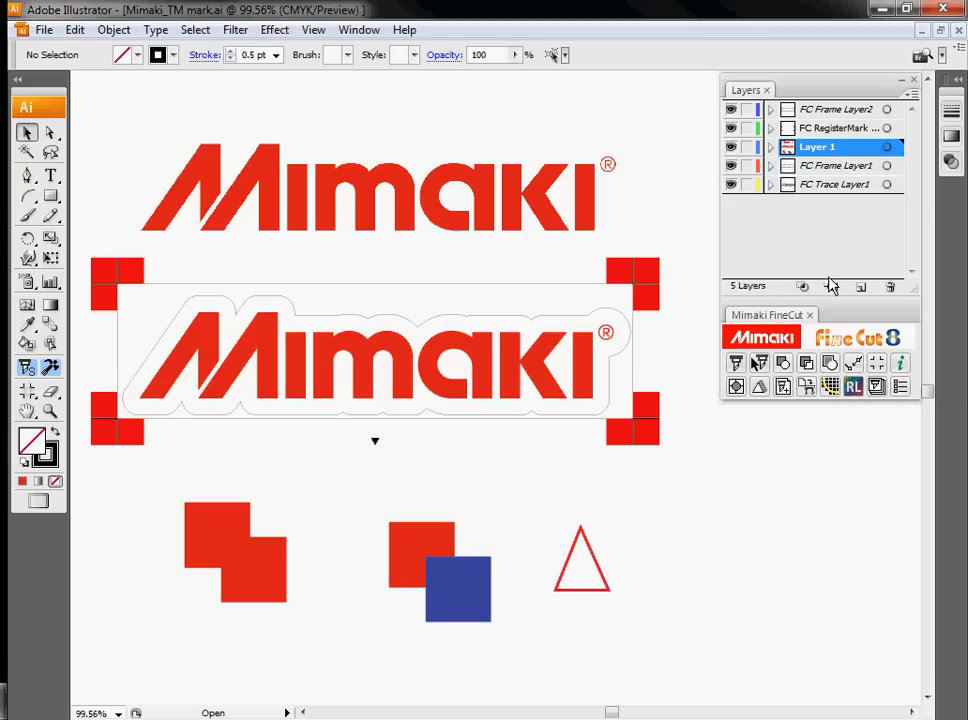
click(870, 129)
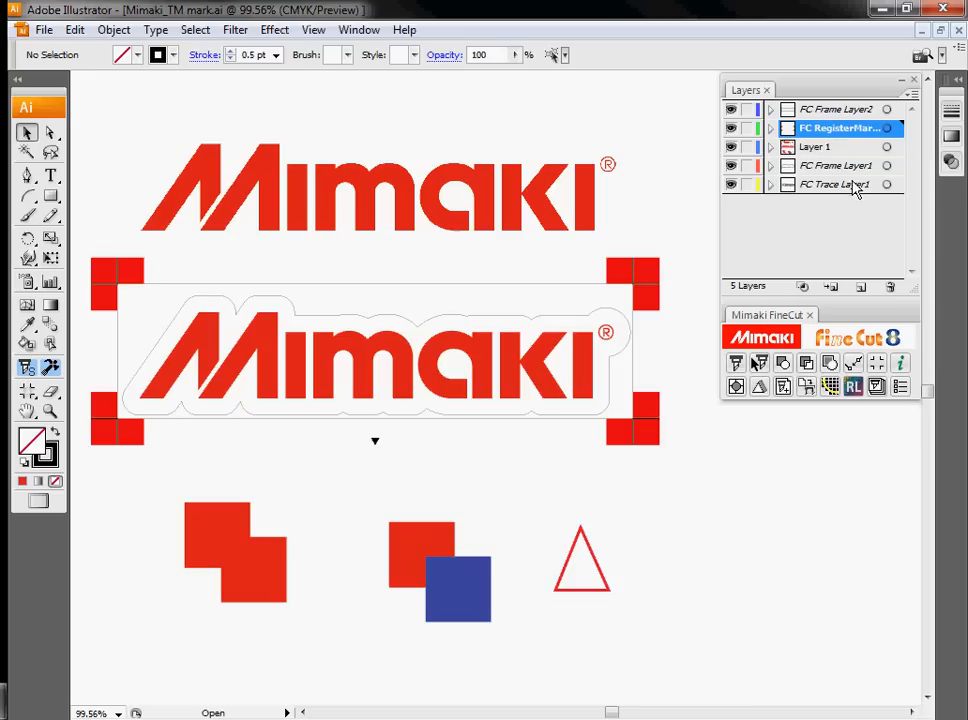
click(826, 109)
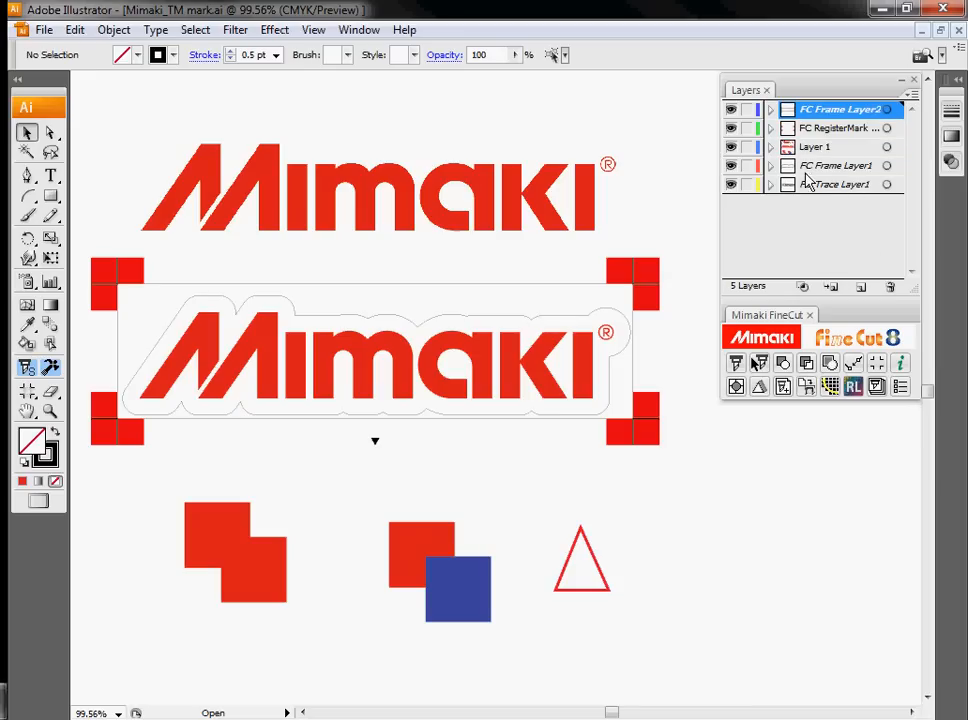
click(806, 166)
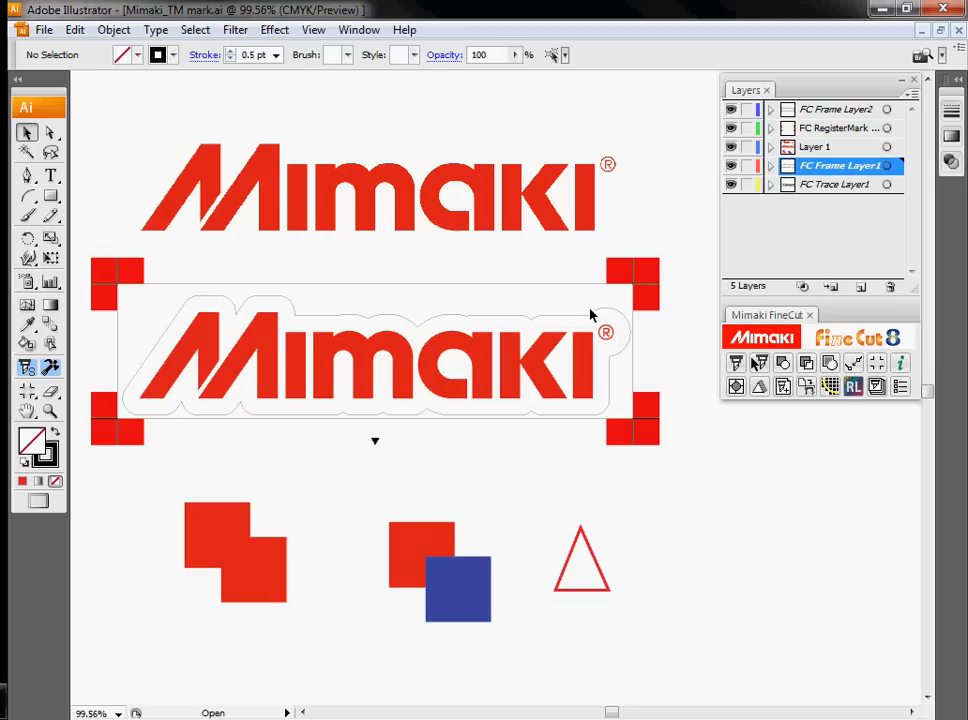
click(832, 186)
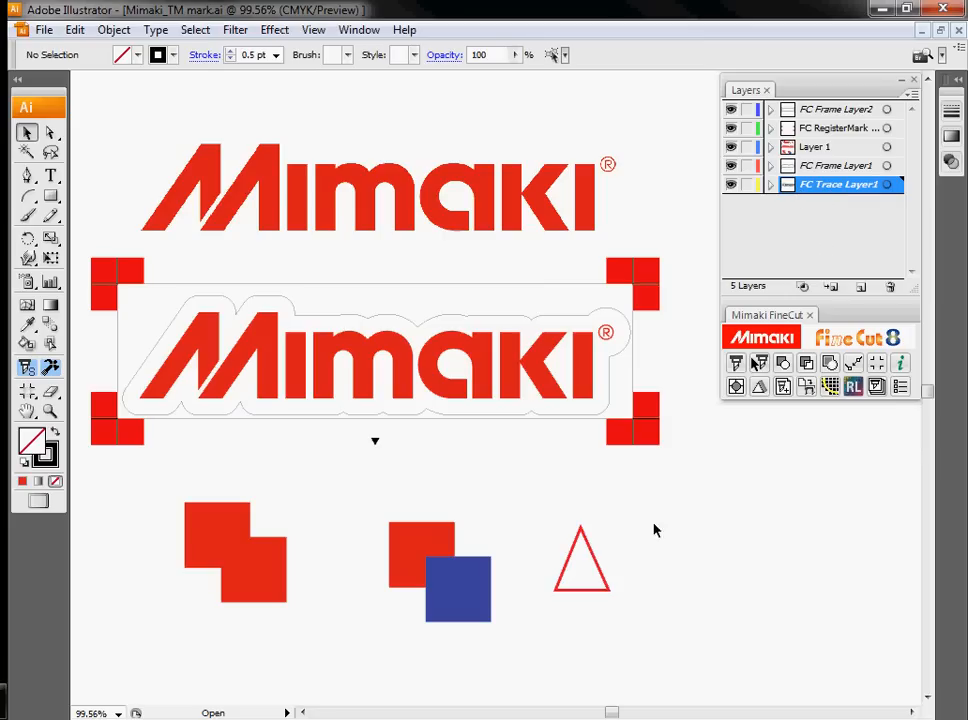
Move all the artwork to a new FineCut cut layer and check that layer's cut assignment in the RasterLink output settings without outputting.
drag(688, 659, 216, 120)
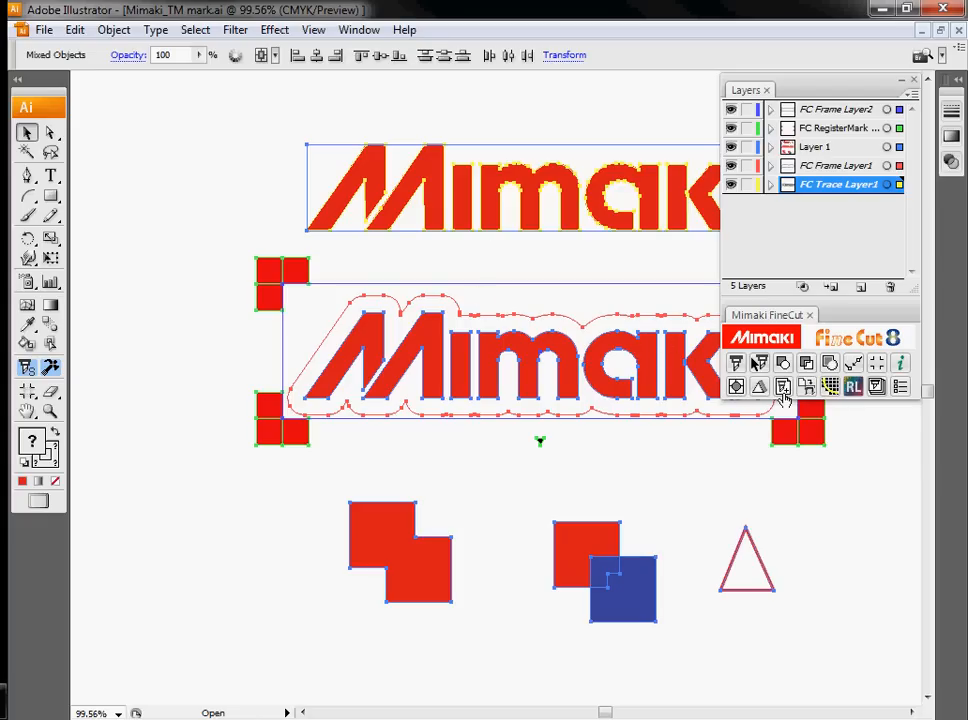
click(875, 386)
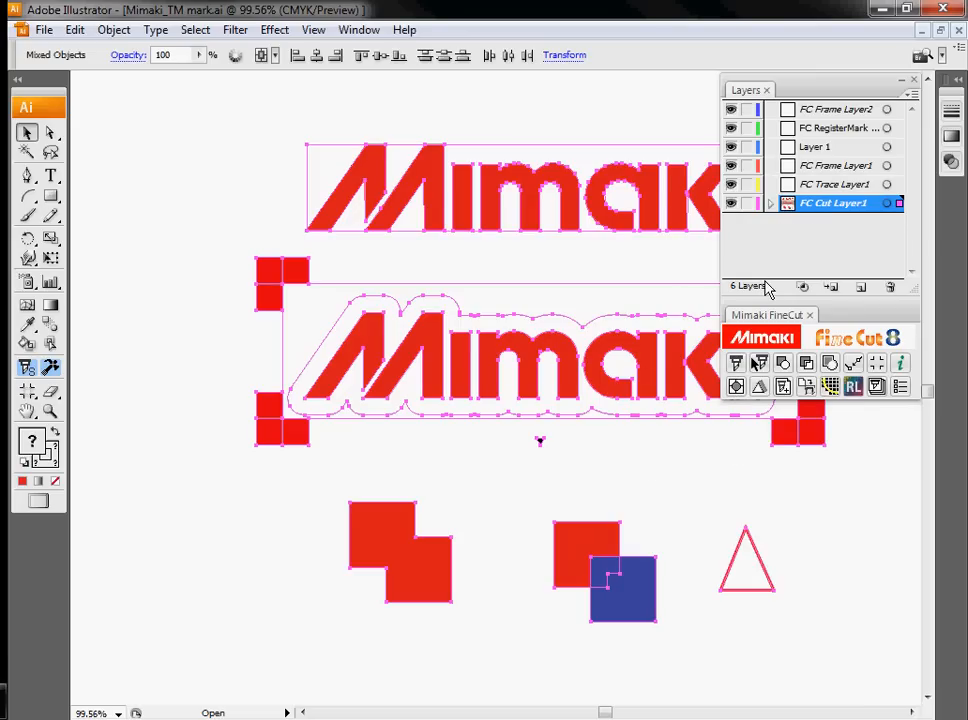
click(853, 390)
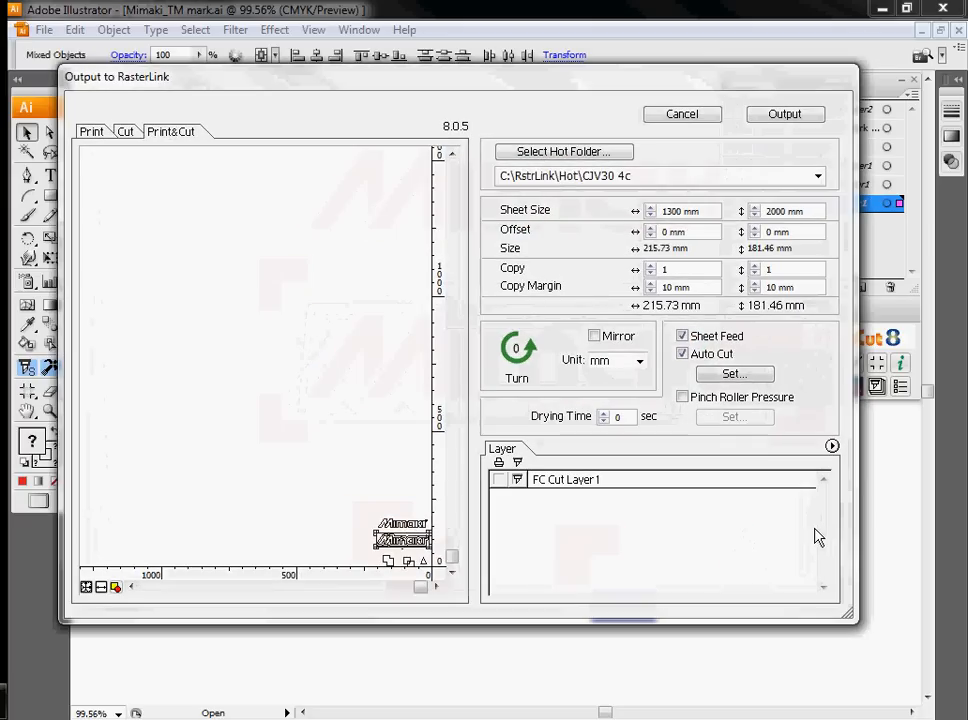
click(518, 481)
click(518, 481)
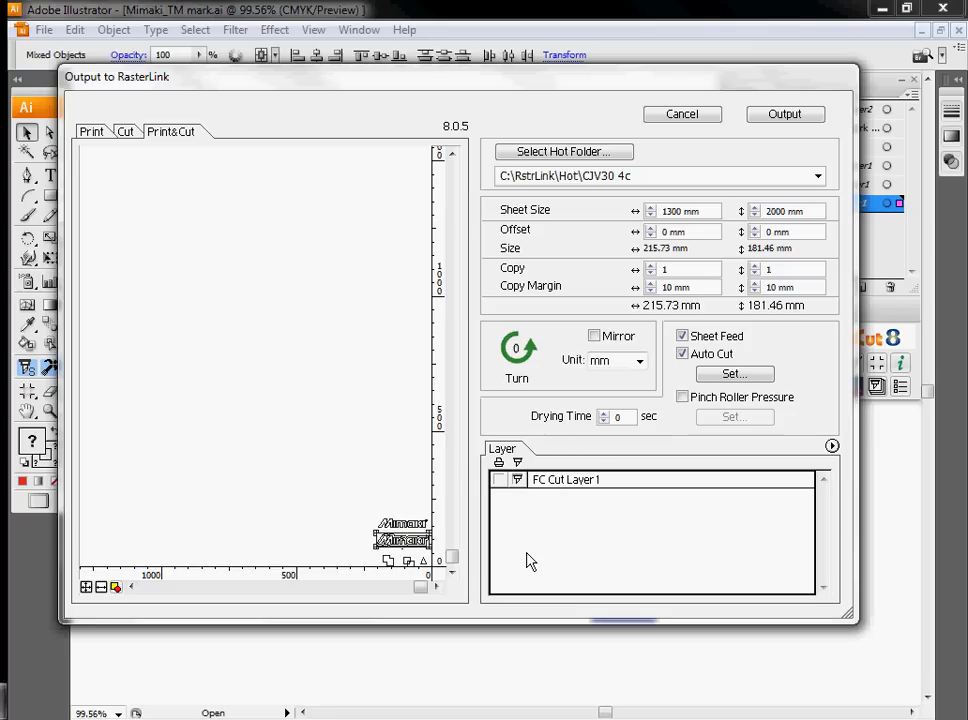
click(695, 118)
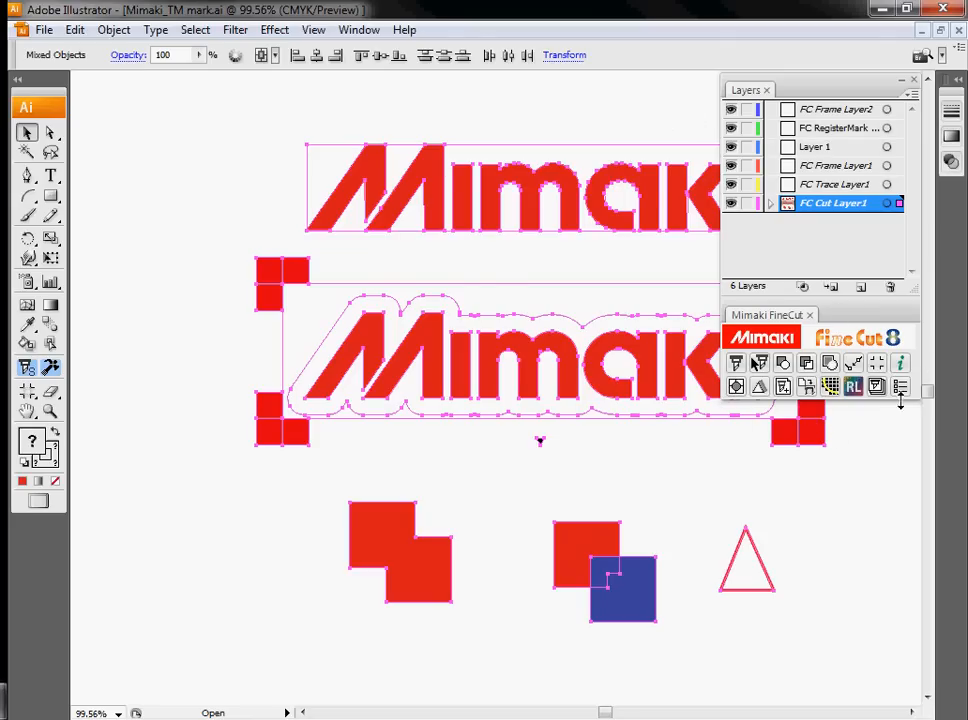
View the FineCut version information with its operation manual and online information options, close it and deselect the artwork.
click(897, 364)
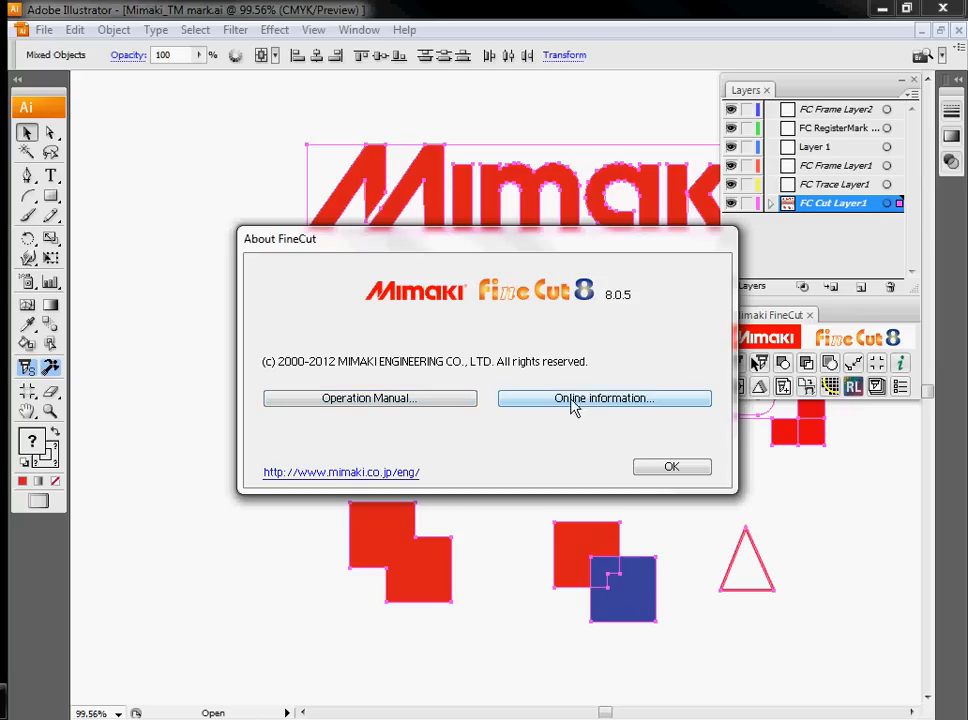
click(672, 468)
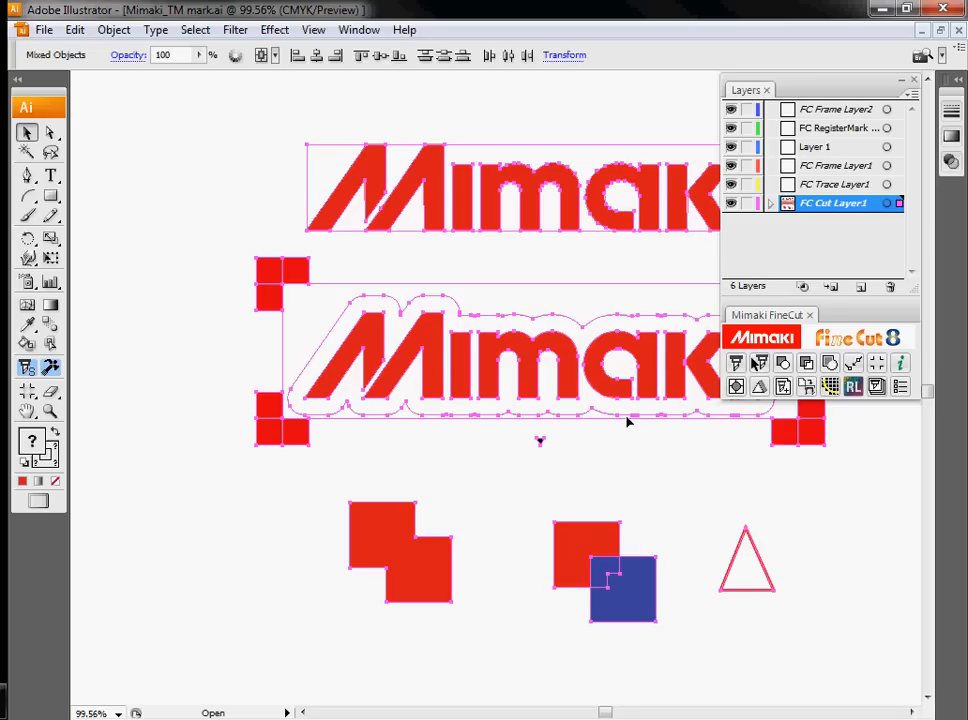
click(247, 297)
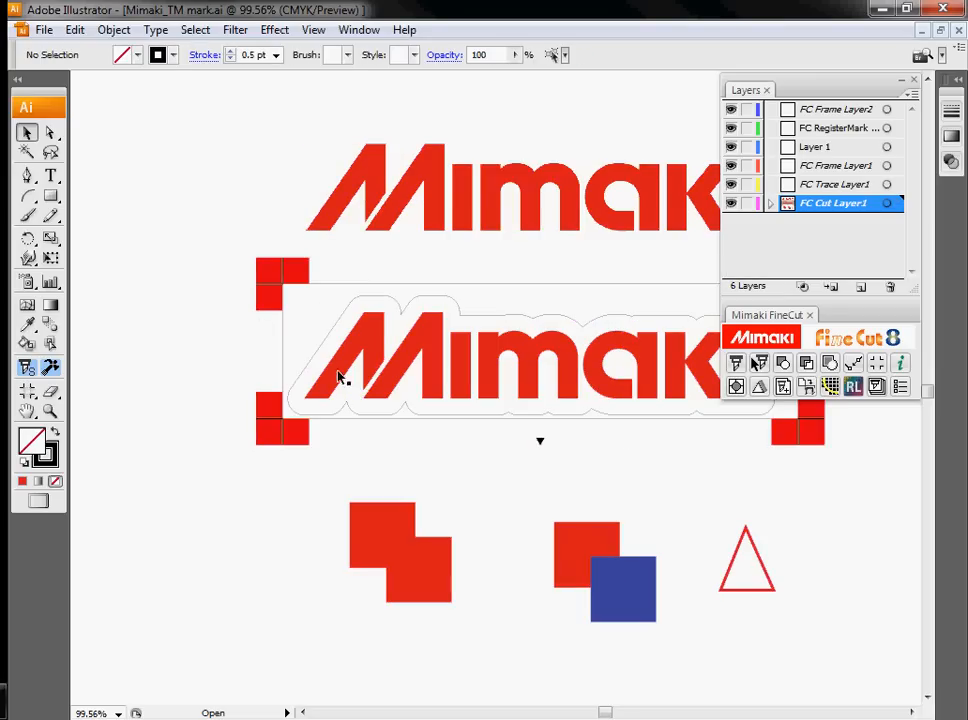